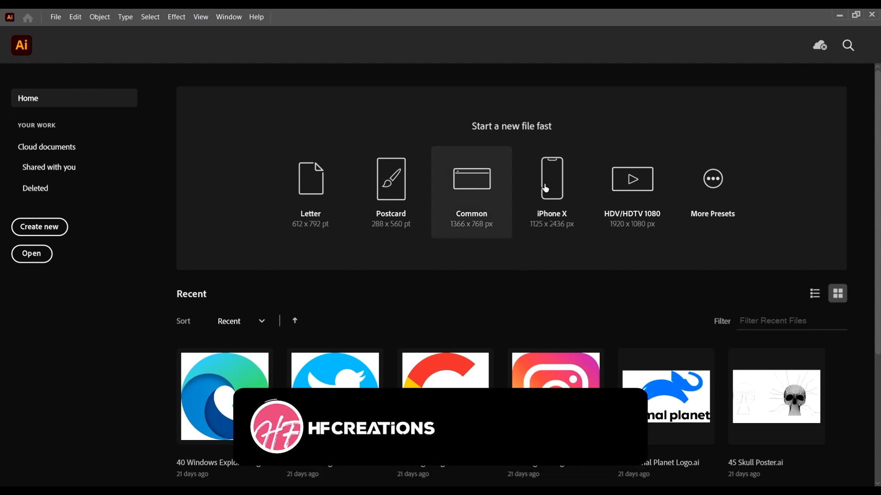
Step: Create a 1366 x 768 px Common document and narrow its artboard by about a third from the right edge
left_click(486, 182)
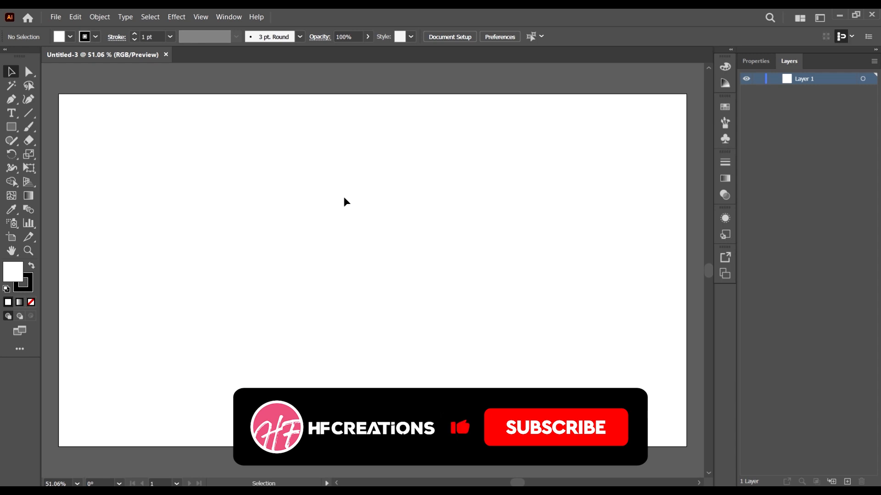
key("ctrl+minus")
left_click(10, 238)
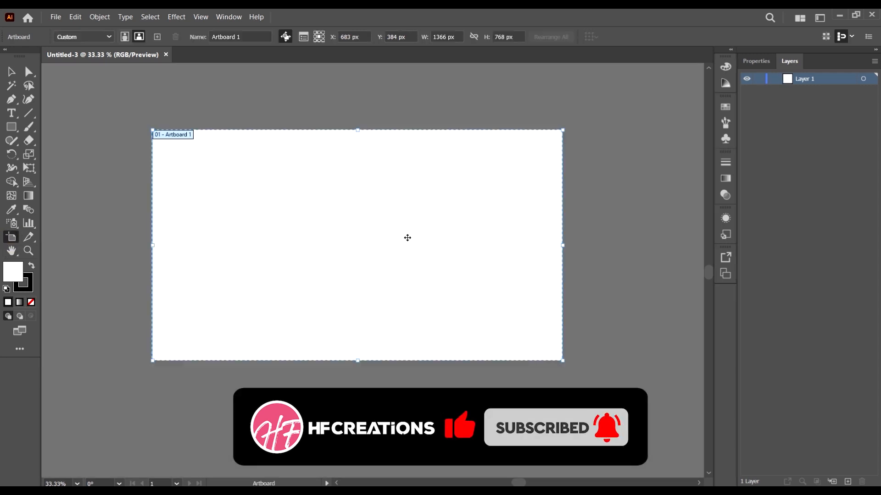
left_click_drag(563, 245, 437, 248)
left_click(11, 72)
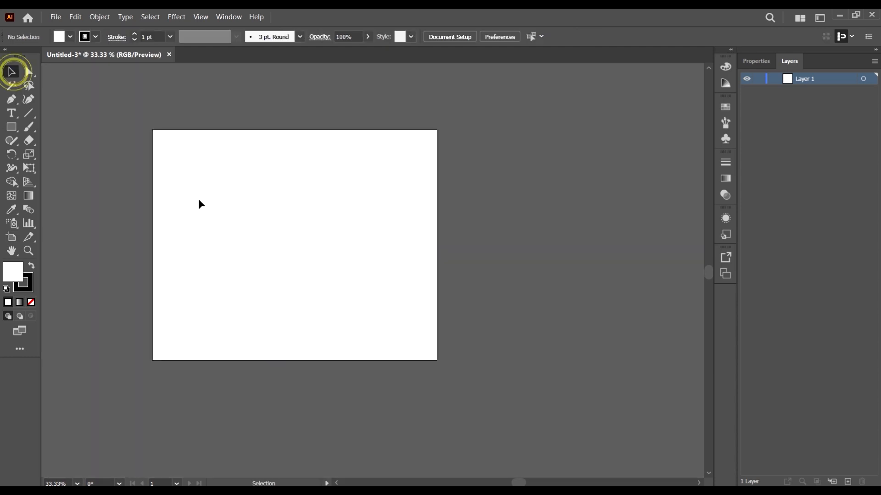
scroll(198, 199, "up", 2)
scroll(283, 211, "down", 2)
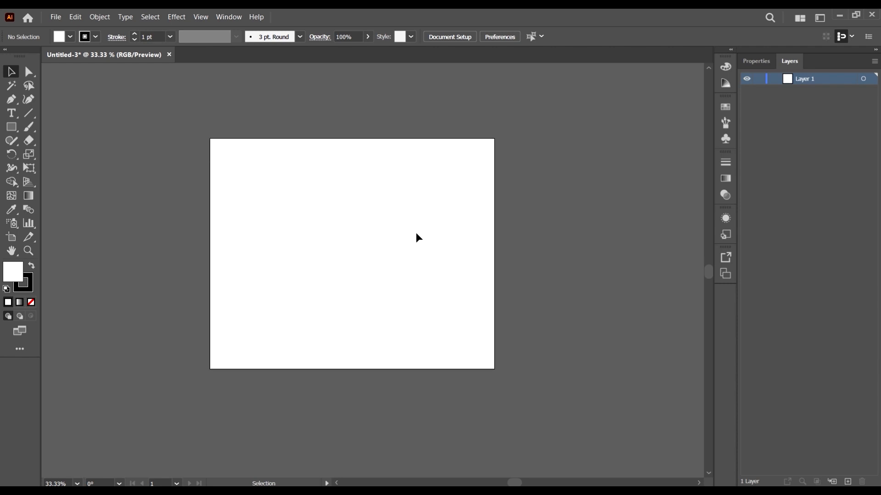
left_click(10, 72)
left_click(173, 128)
left_click(12, 142)
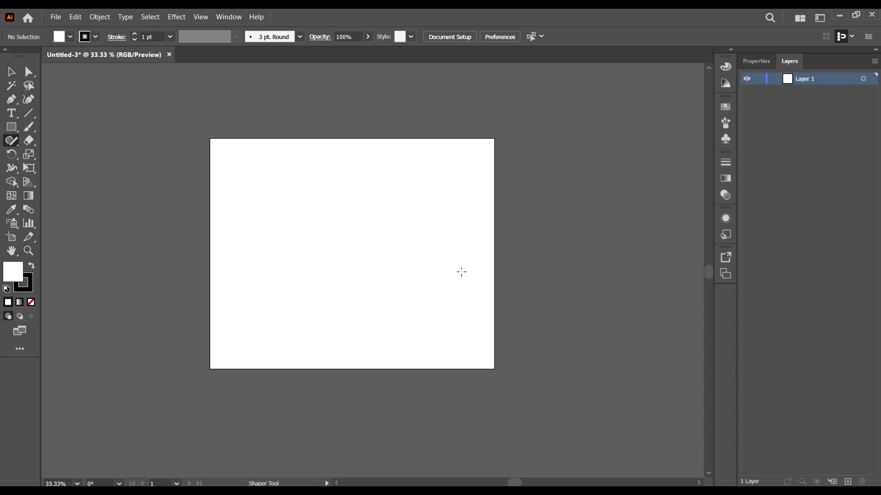
key("v")
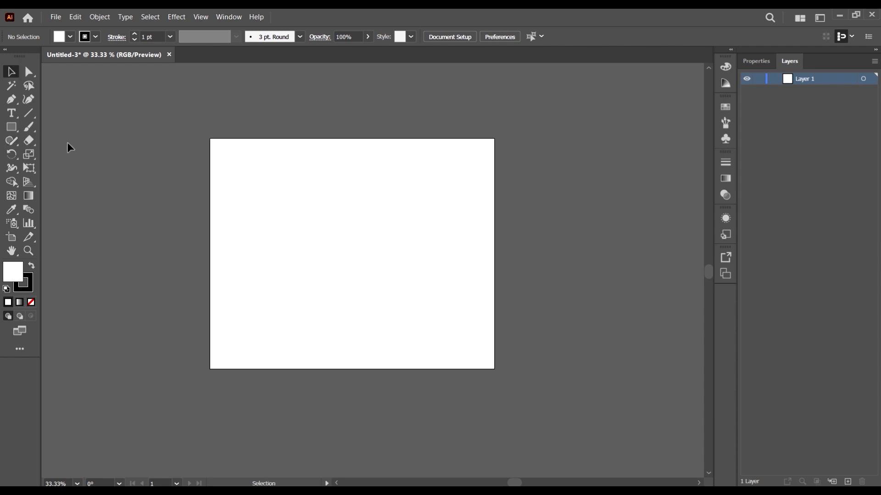
Step: Draw one rectangle over the artboard's upper-left corner and another inside the artboard, and move the first one down along the left edge
left_click(20, 128)
left_click_drag(113, 106, 272, 243)
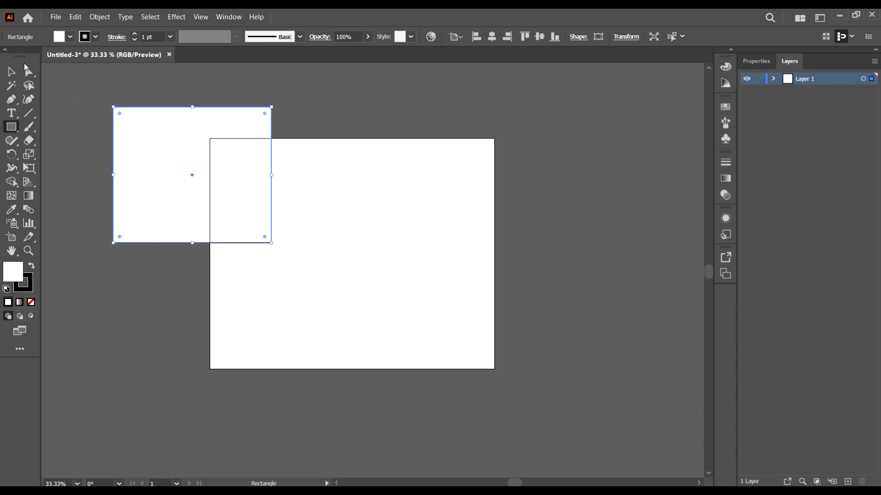
left_click_drag(305, 149, 411, 272)
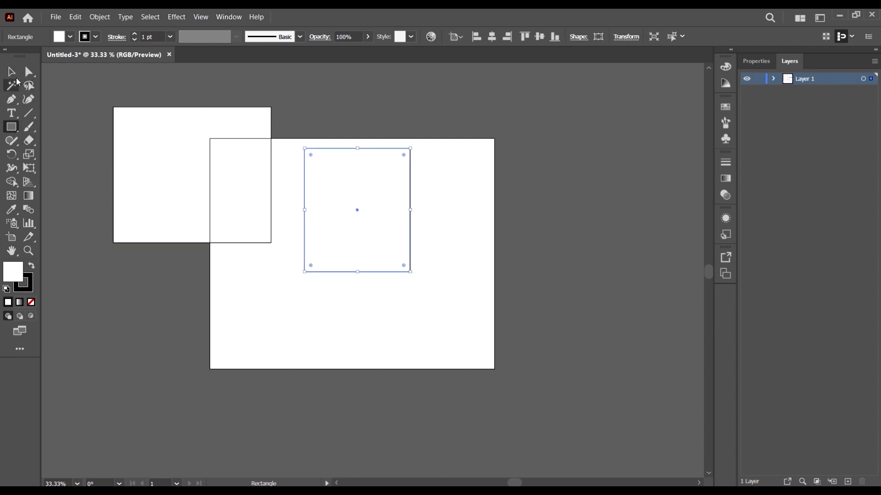
left_click(11, 71)
left_click_drag(267, 214, 275, 274)
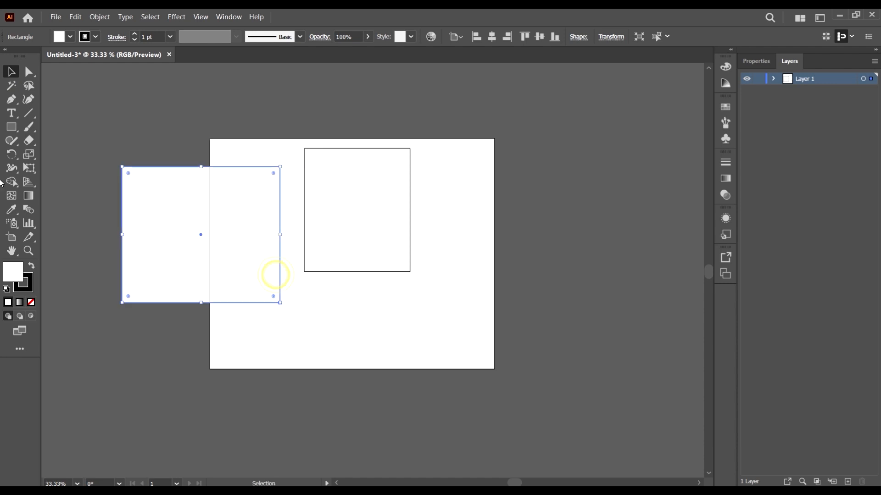
Step: Select the facing lower corner points of both rectangles with Direct Selection and pull them down together below the artboard
left_click(29, 71)
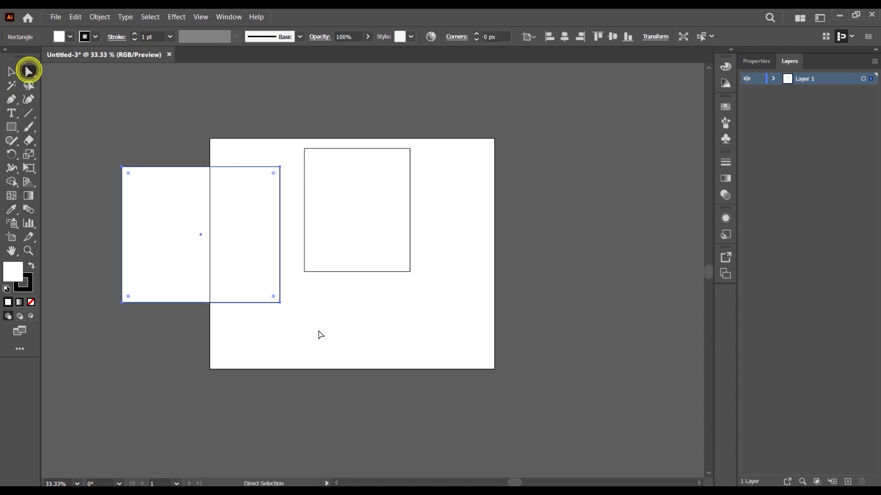
left_click_drag(320, 336, 187, 198)
left_click_drag(280, 302, 328, 458)
left_click_drag(352, 426, 327, 424)
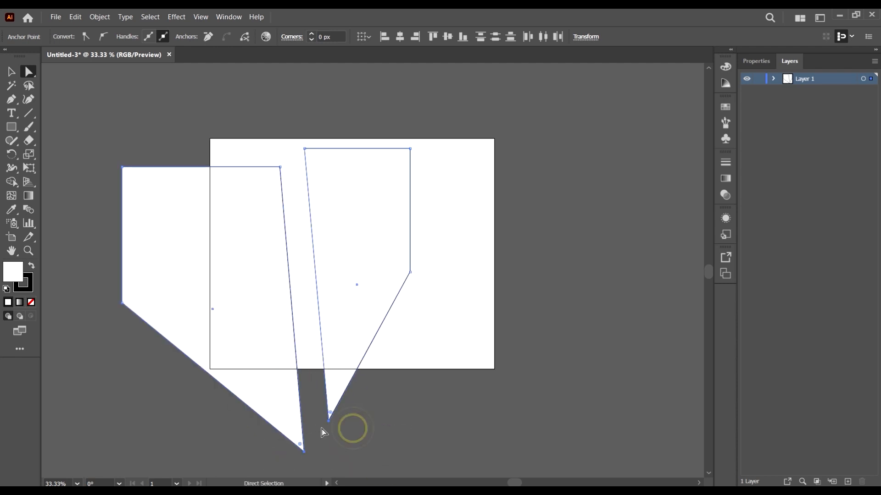
Step: Select only the right shape's bottom anchor point and pull it left across the other shape
left_click(348, 434)
left_click(328, 420)
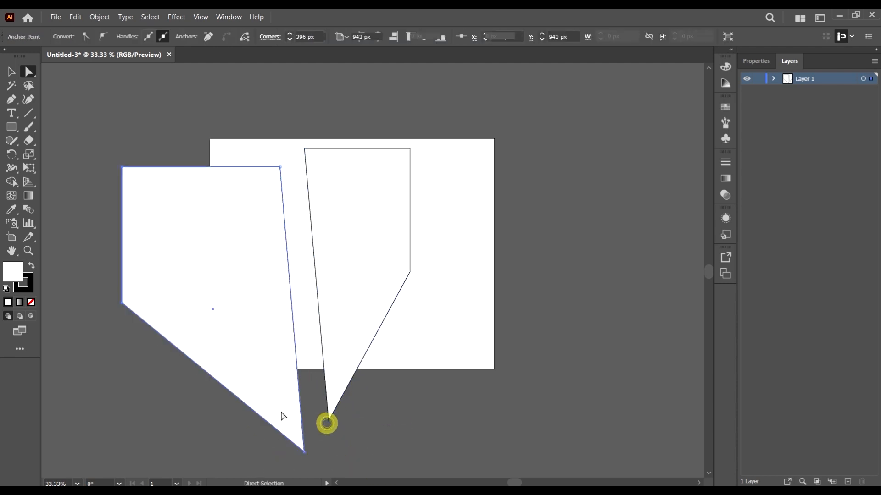
left_click_drag(328, 421, 220, 434)
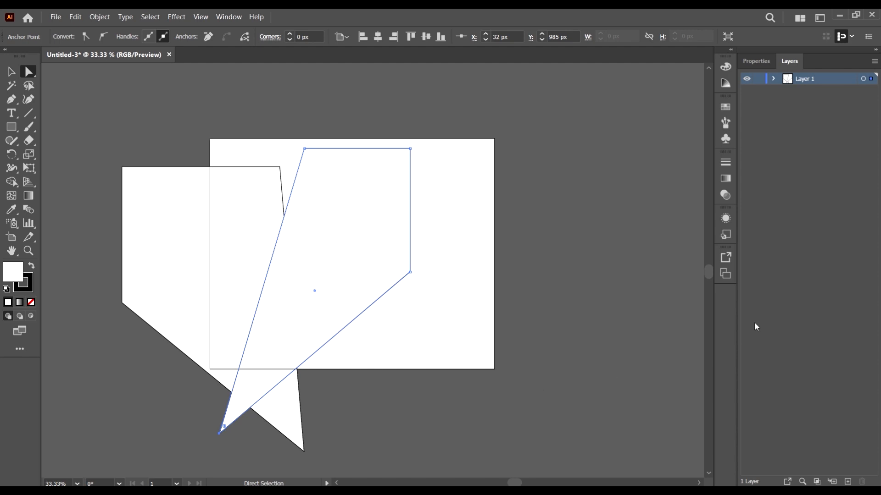
Step: Reposition both whole shapes with the Selection tool so that they cross over each other on the artboard
key("v")
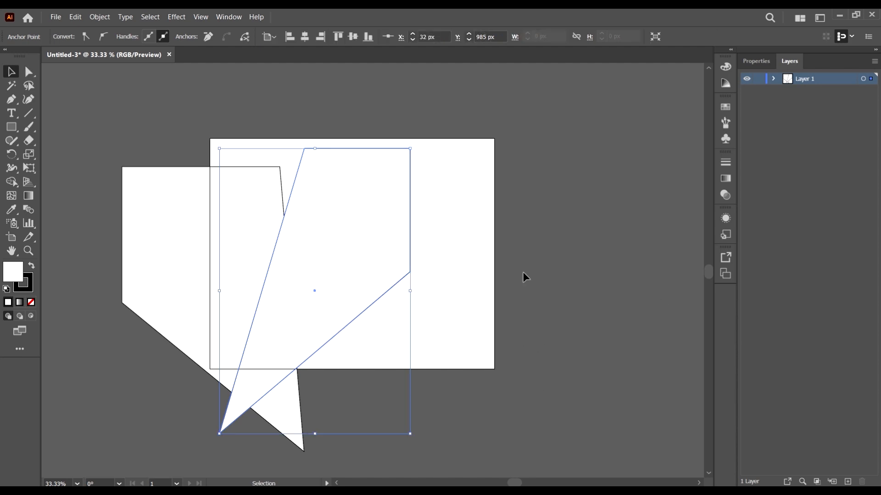
left_click_drag(280, 186, 645, 202)
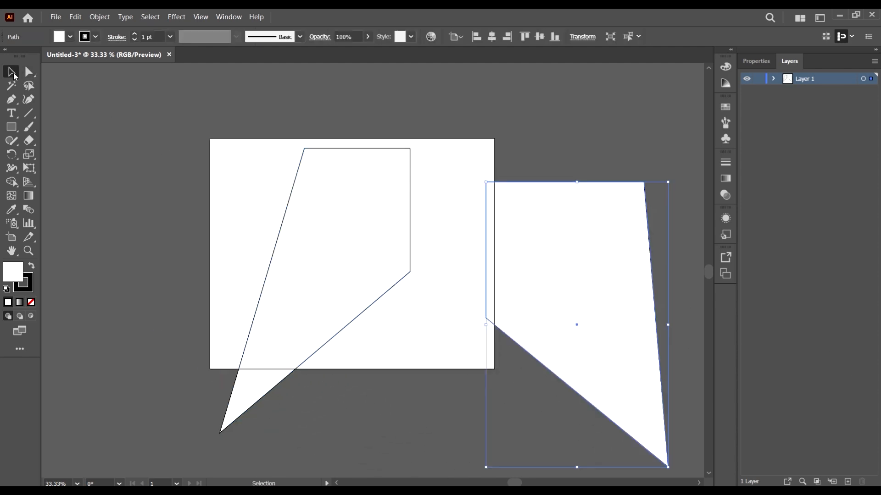
left_click_drag(365, 233, 396, 223)
left_click_drag(593, 253, 353, 190)
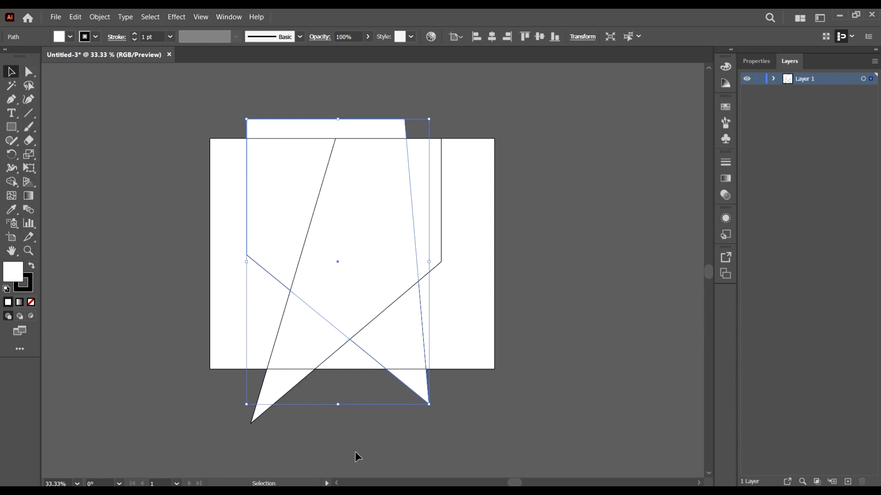
Step: Move the front shape's bottom anchor point slightly up and to the right with Direct Selection, and deselect it
key("a")
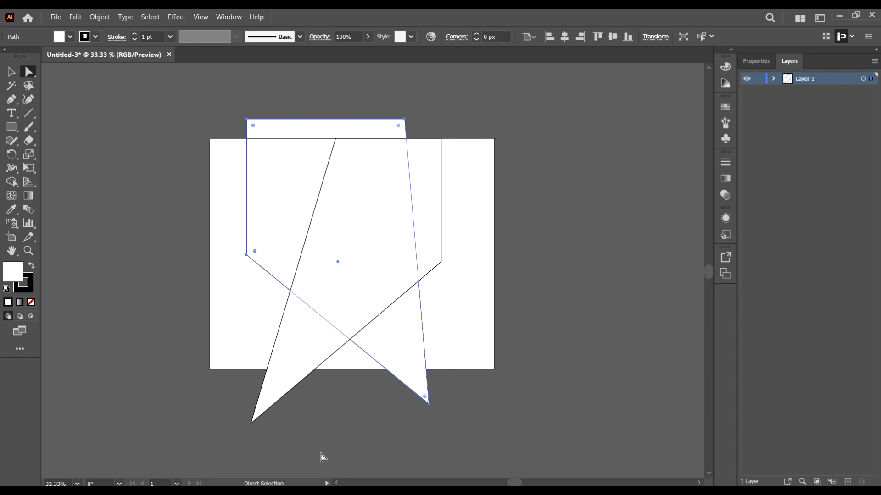
left_click_drag(309, 454, 247, 417)
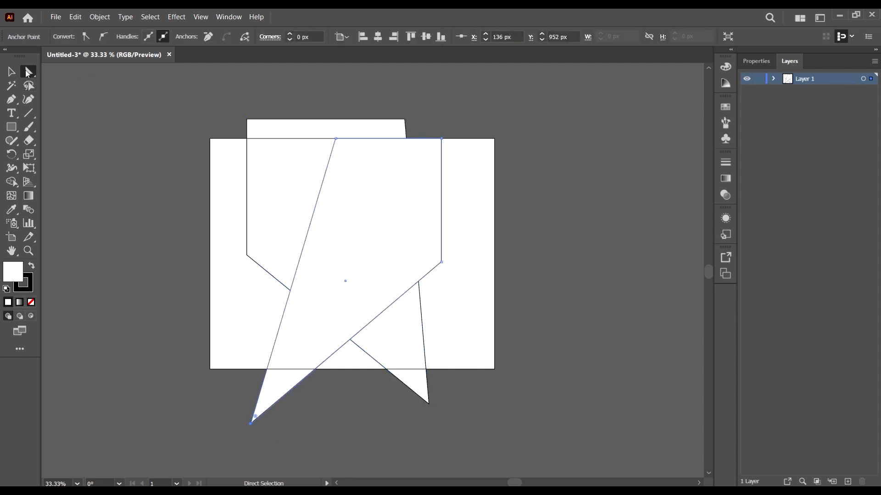
mouse_move(252, 424)
left_mouse_down()
mouse_move(327, 433)
mouse_move(261, 418)
left_mouse_up()
left_click(329, 434)
left_click(465, 173)
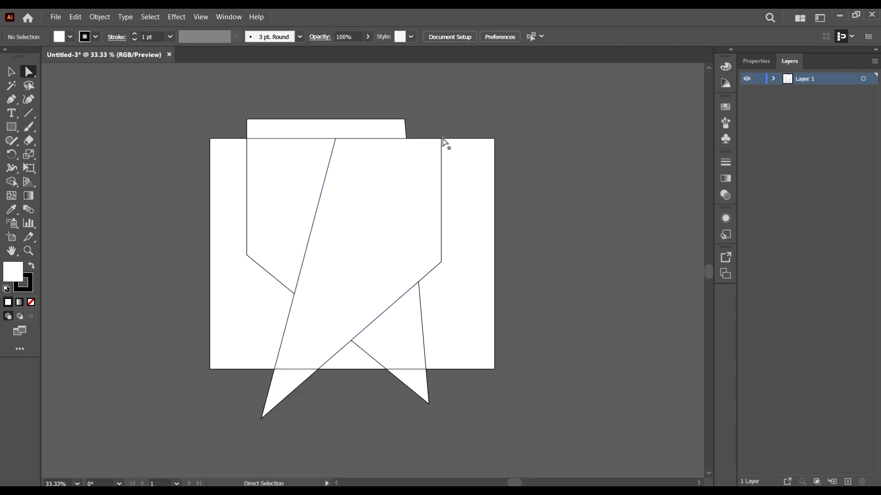
Step: Select the whole front shape with Direct Selection and place a copy of it to the right of the artboard
left_click(533, 226)
left_click(376, 200)
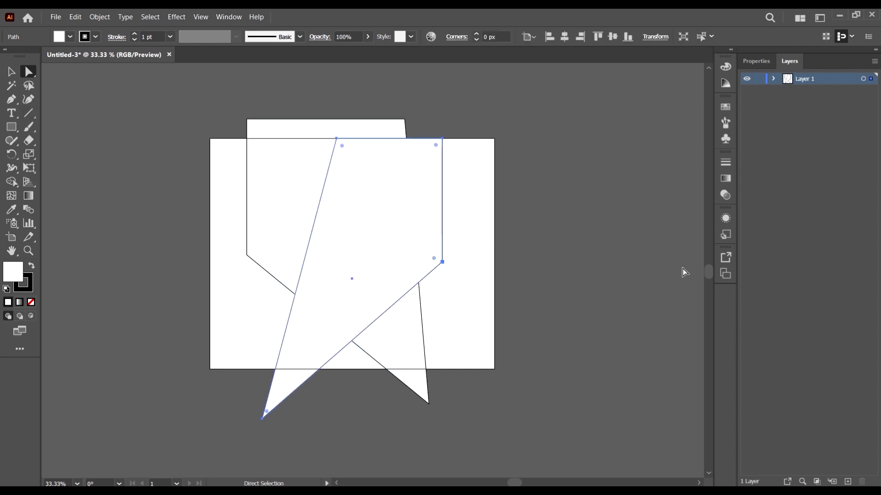
left_click(635, 242)
left_click(404, 197)
left_click_drag(379, 197, 612, 221)
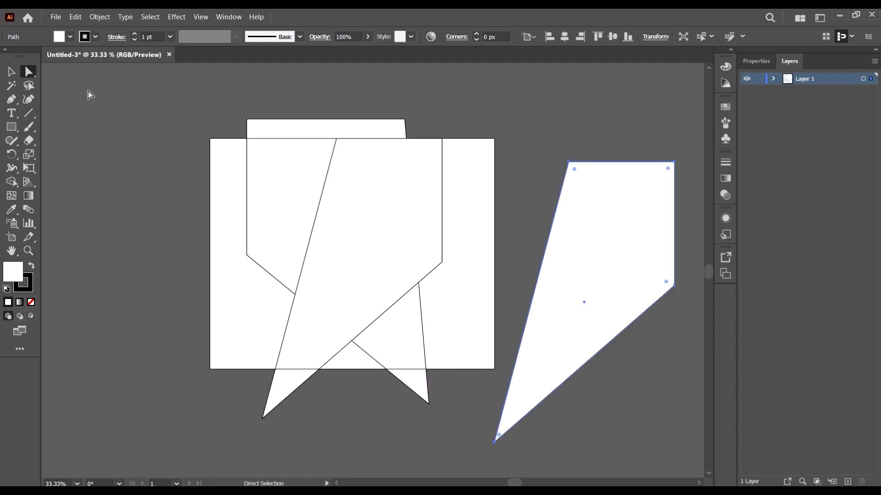
Step: Duplicate the copied shape twice with the Selection tool, placing one over the artboard's upper-right corner and one far left of the artboard
left_click(29, 72)
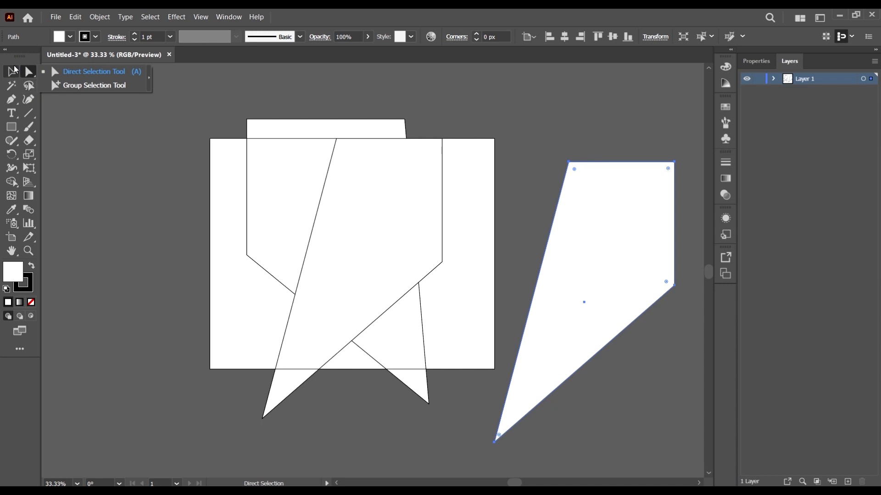
left_click(11, 72)
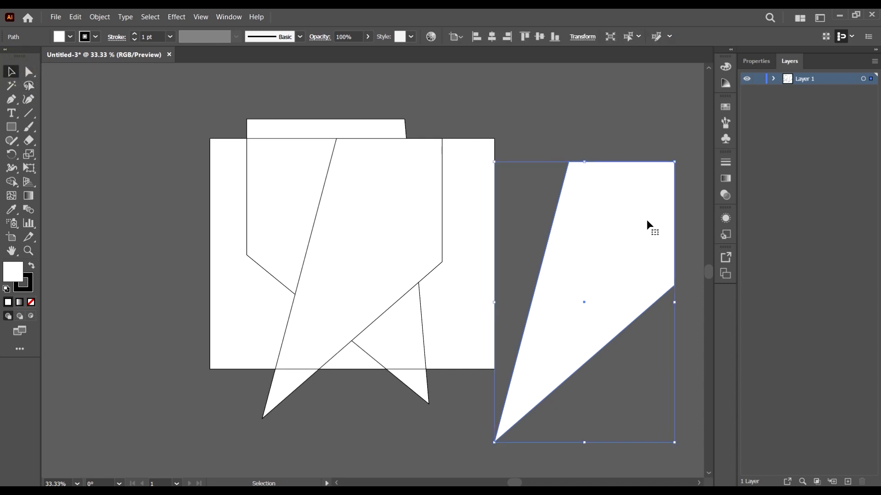
left_click_drag(646, 254, 508, 173)
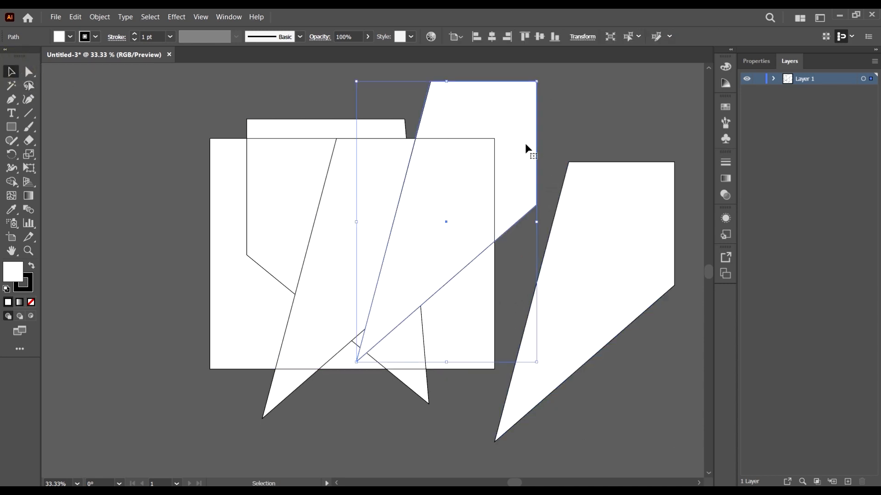
scroll(495, 144, "down", 1)
scroll(580, 145, "up", 1)
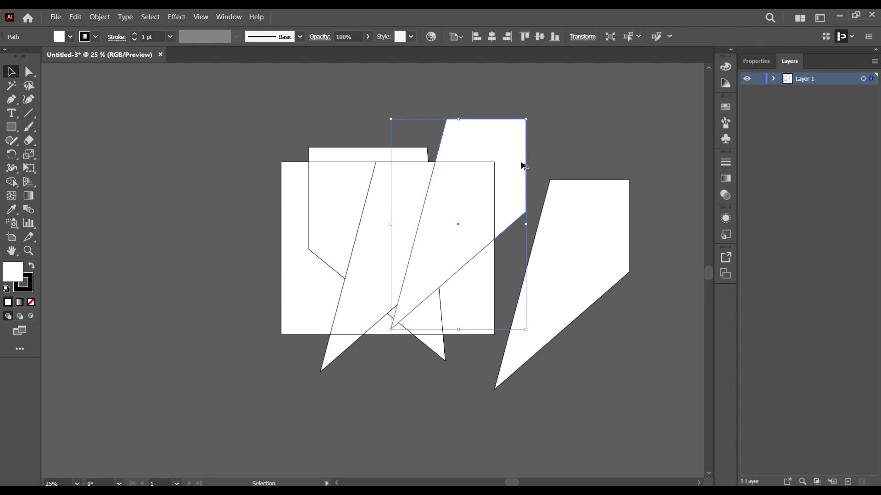
left_click_drag(509, 149, 124, 185)
Step: Make two copies of the back shape to the left of the artboard, one low and one above it
left_click(358, 182)
left_click_drag(359, 184, 174, 299)
left_click_drag(235, 314, 251, 137)
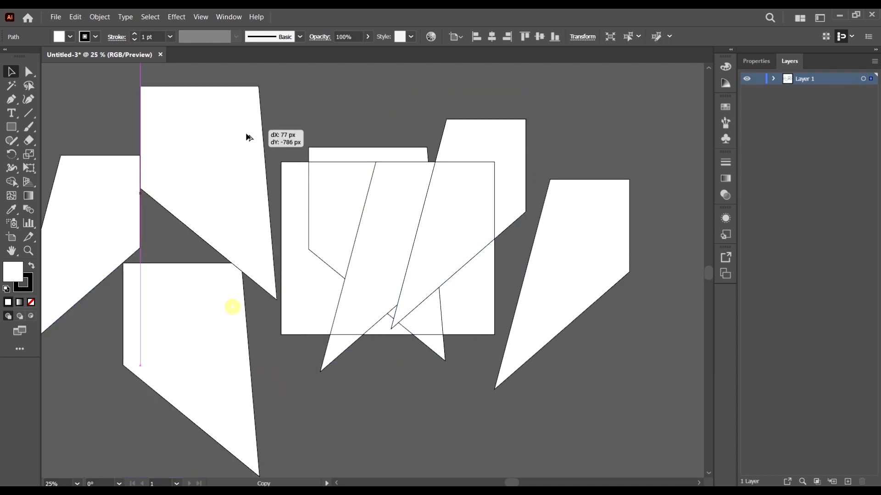
Step: Select all shapes in the document and delete them
key("ctrl+a")
scroll(278, 250, "left", 1)
key("Delete")
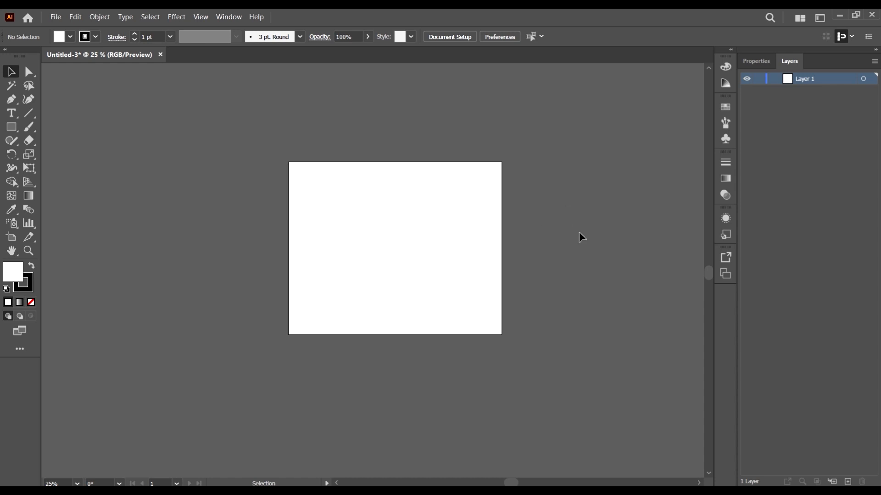
scroll(578, 232, "down", 1)
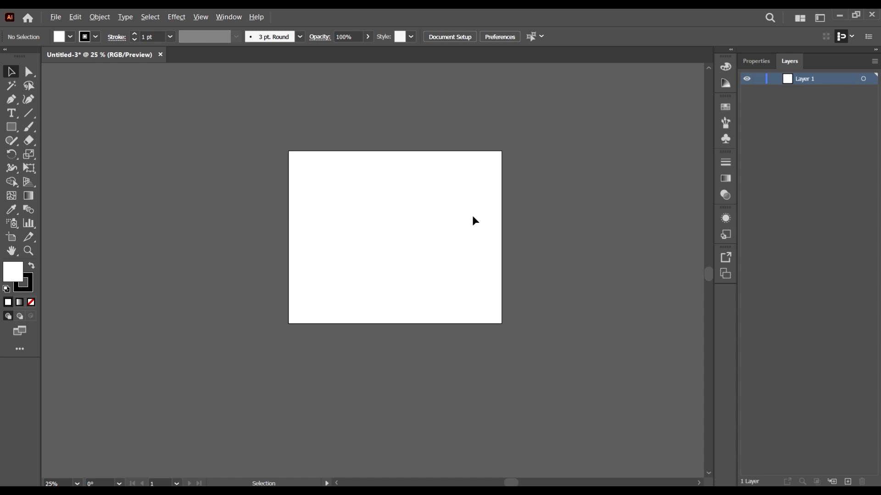
scroll(470, 214, "up", 1)
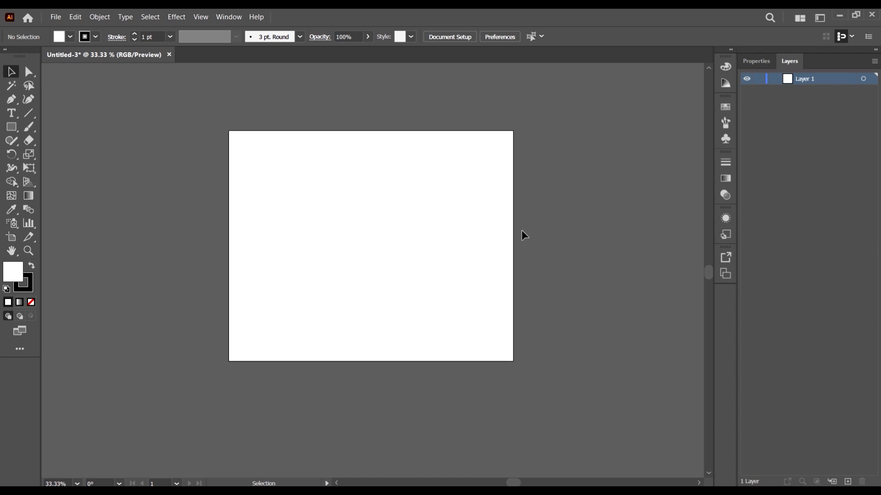
scroll(336, 205, "down", 2)
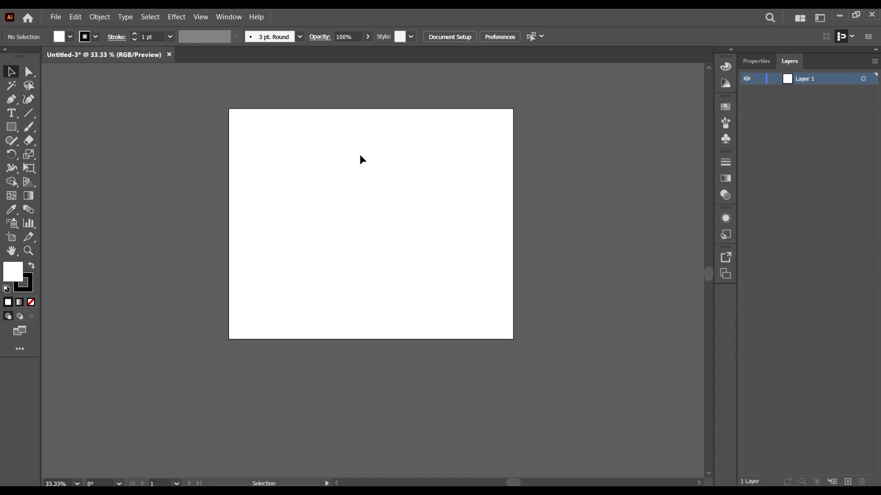
scroll(470, 242, "right", 3)
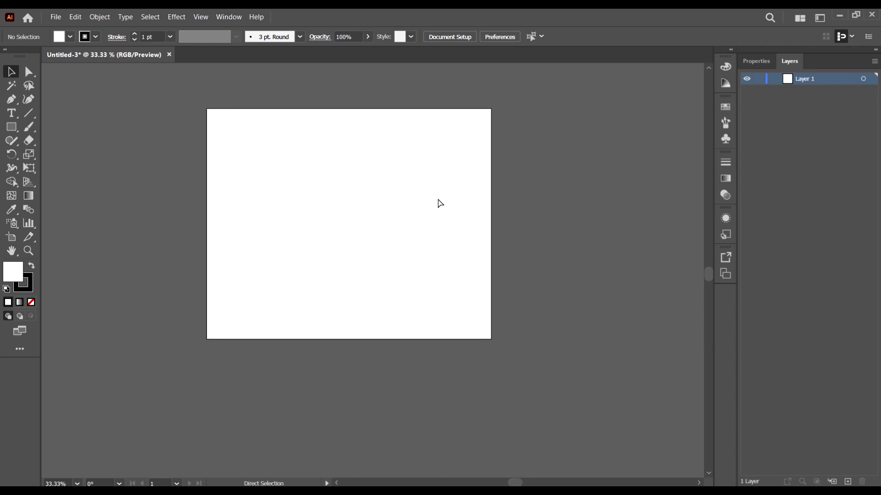
scroll(355, 193, "up", 2)
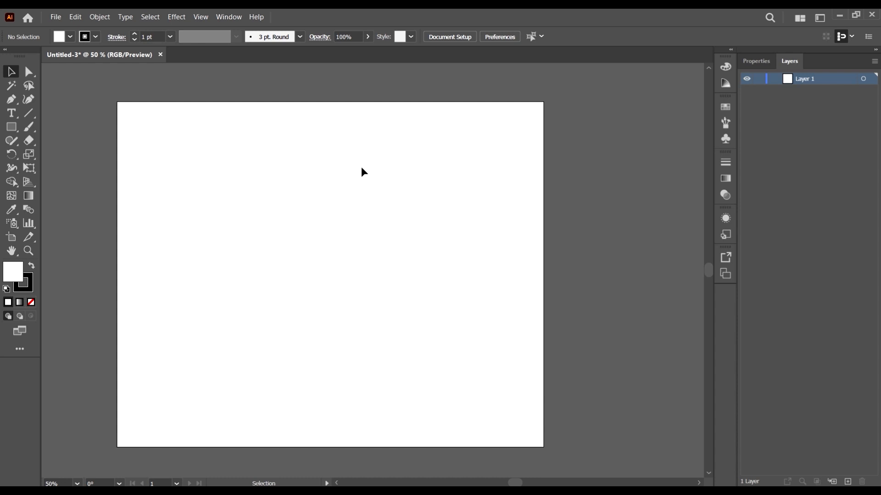
Step: Create a new 1366 x 768 px landscape document in RGB Color with one artboard, and close it again
key("ctrl")
key("ctrl+n")
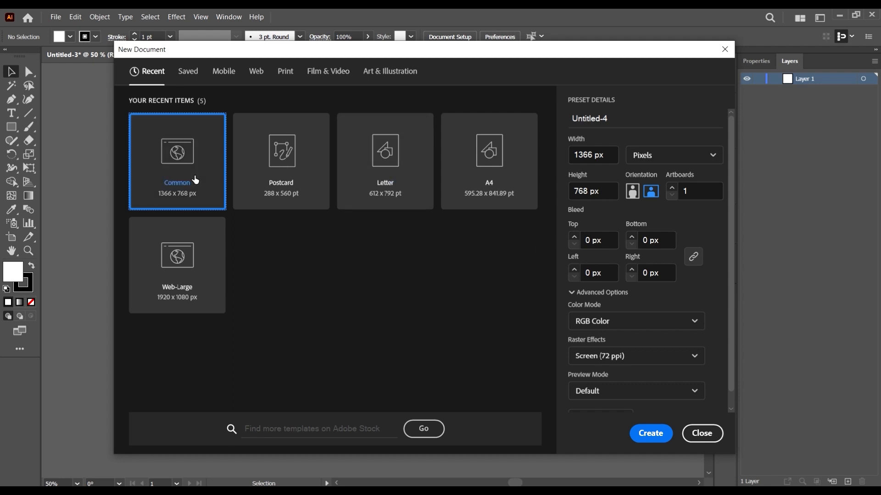
left_click(596, 155)
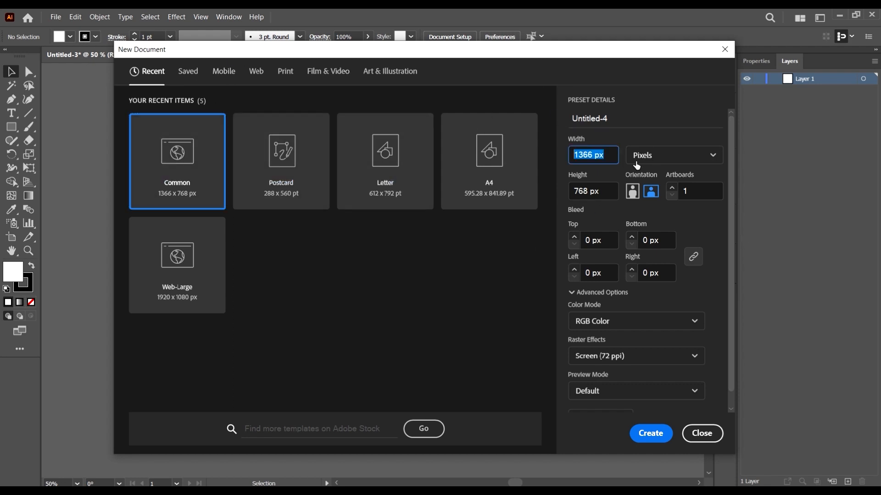
left_click(637, 114)
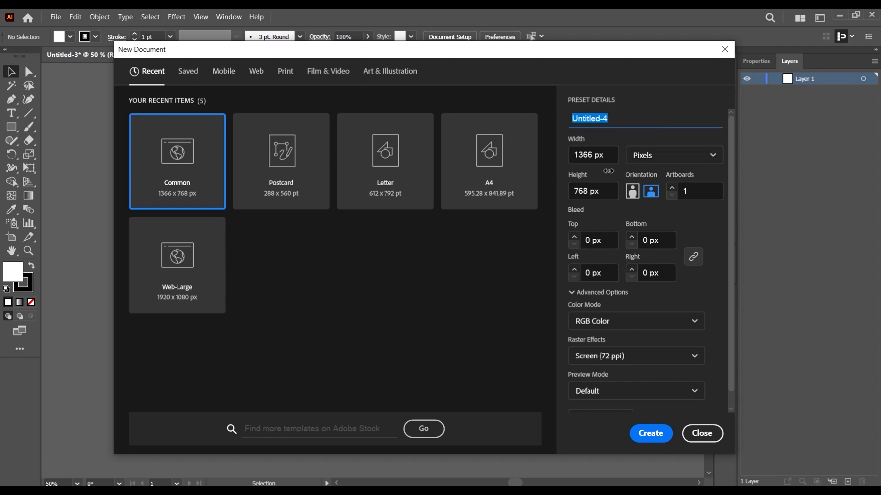
left_click(672, 159)
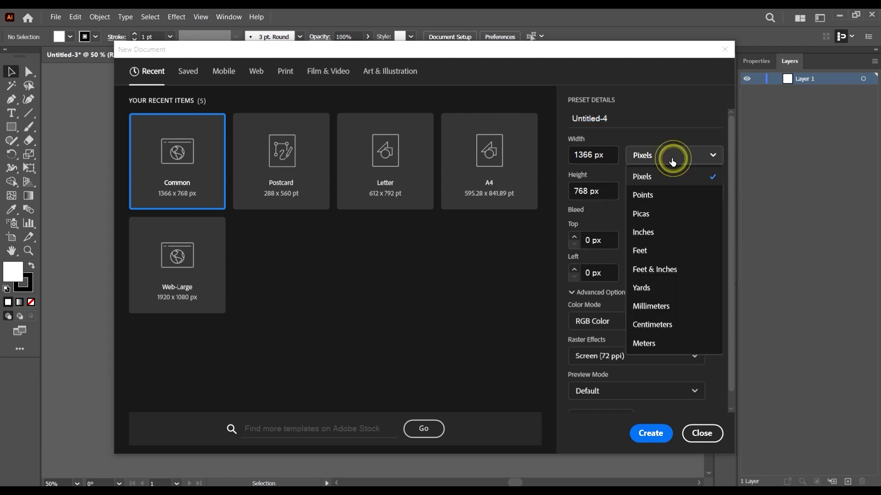
left_click(694, 155)
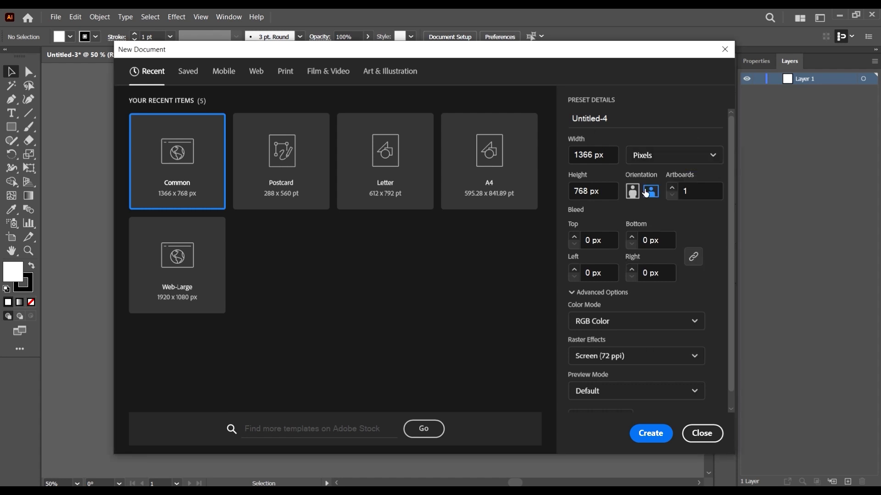
left_click(699, 200)
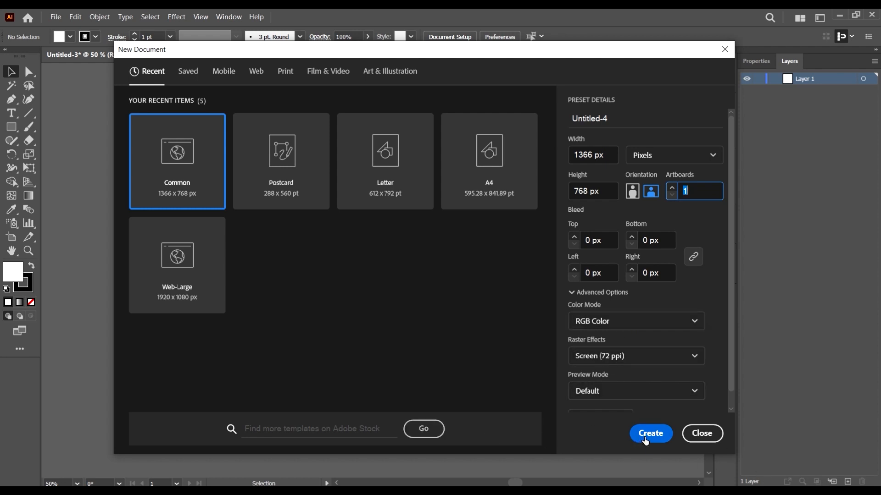
scroll(643, 344, "down", 1)
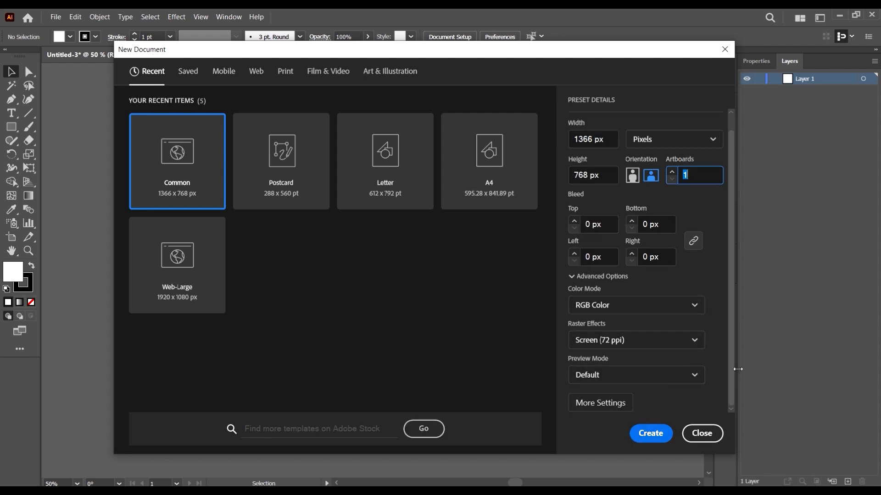
left_click(651, 434)
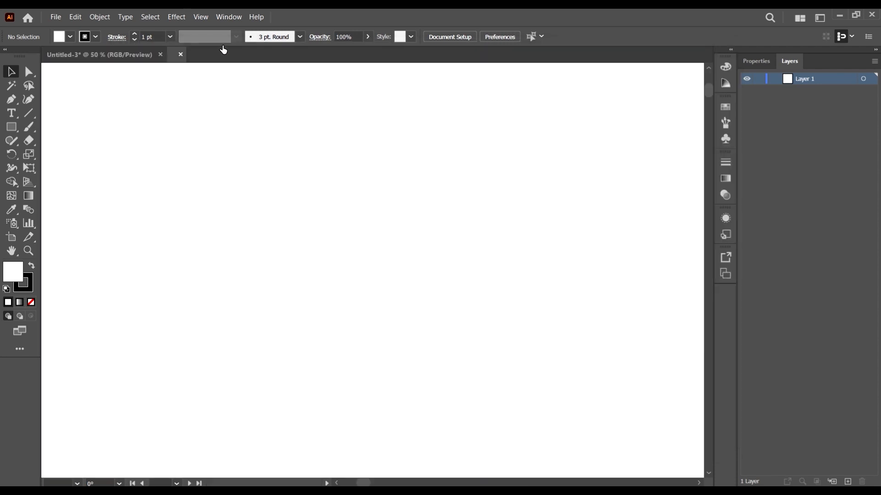
scroll(522, 224, "down", 1)
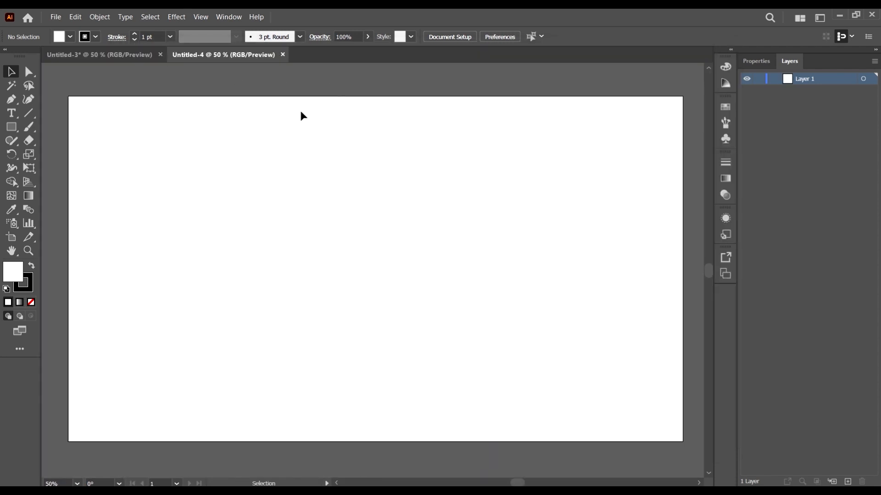
left_click(283, 55)
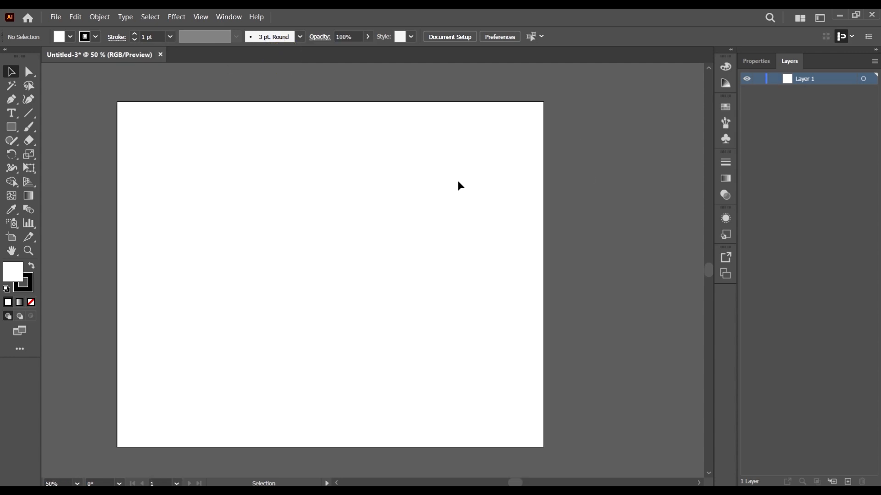
Step: Draw four rectangles: a near-square and a thin vertical strip beside the artboard's left edge, and two overlapping its bottom and right edges
scroll(523, 259, "down", 2)
scroll(520, 256, "up", 1)
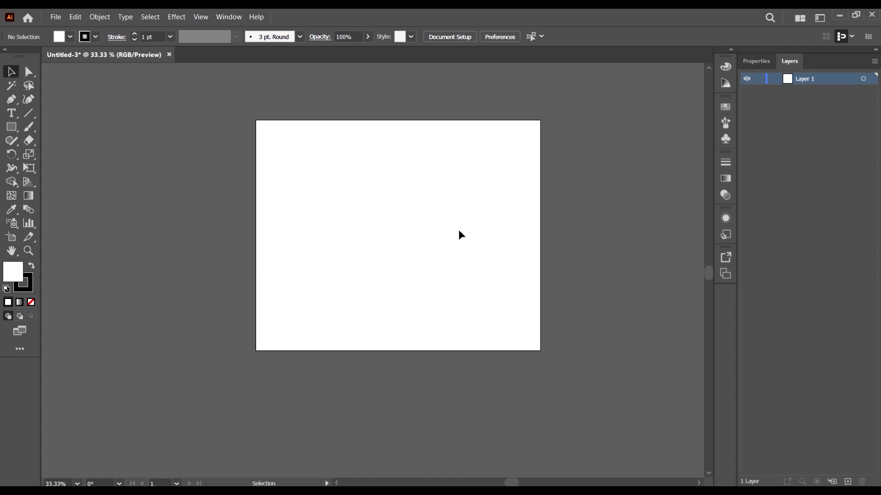
left_click(12, 127)
left_click_drag(180, 127, 253, 204)
left_click_drag(381, 189, 525, 372)
left_click_drag(381, 115, 628, 188)
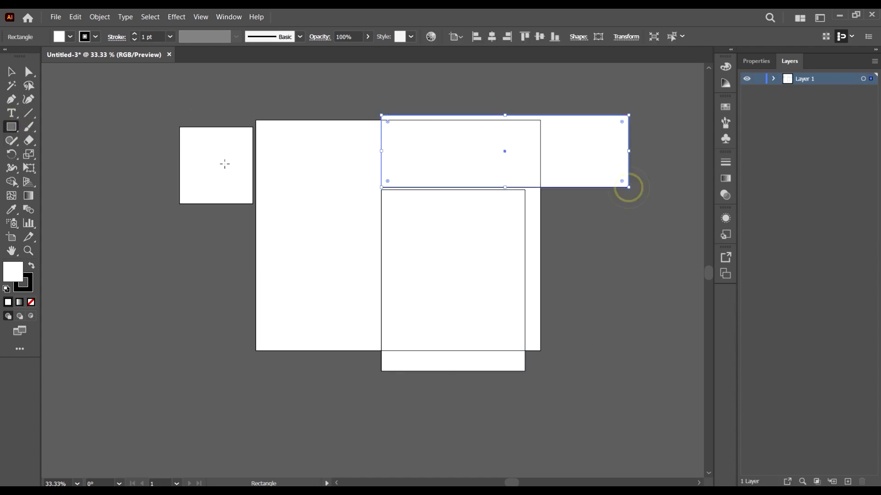
left_click_drag(219, 305, 224, 198)
left_click(11, 71)
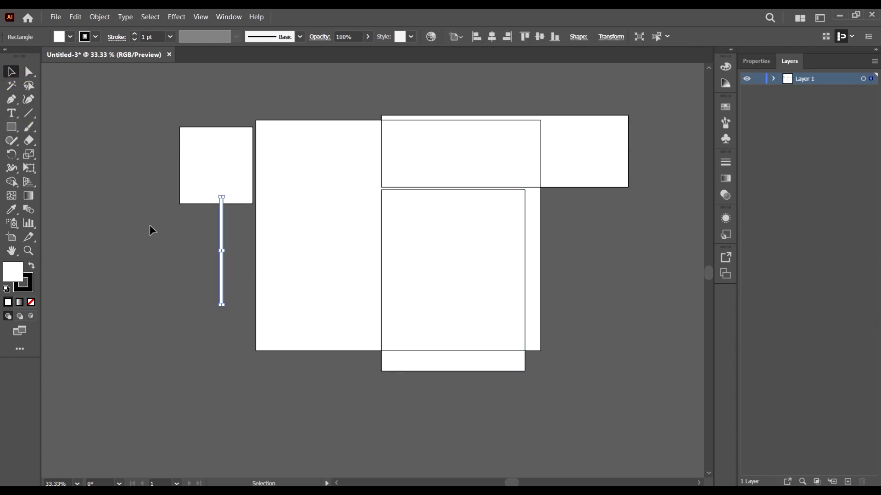
key("a")
key("ctrl+s")
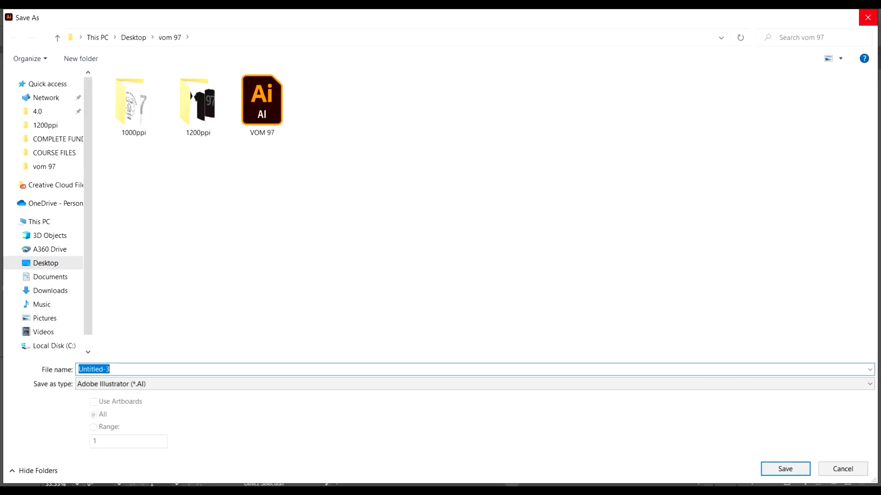
key("Escape")
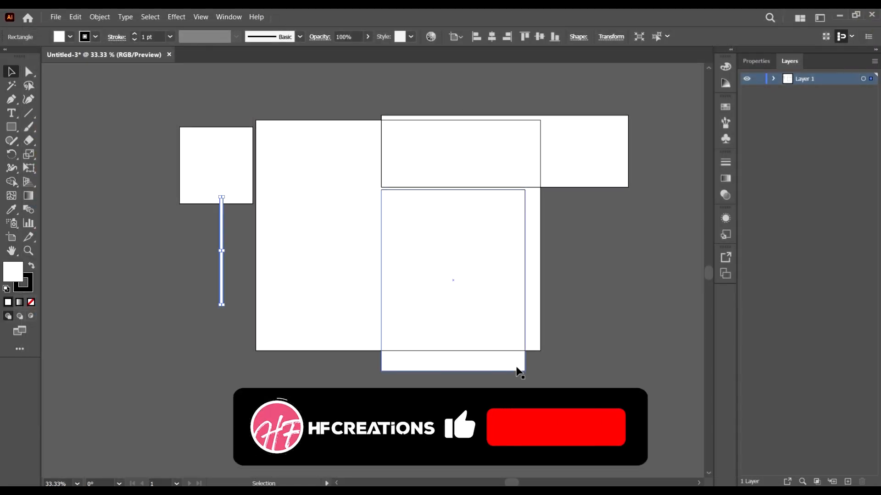
Step: Delete the two rectangles overlapping the artboard, and the square and thin strip beside its left edge
key("ctrl+minus")
key("ctrl+minus")
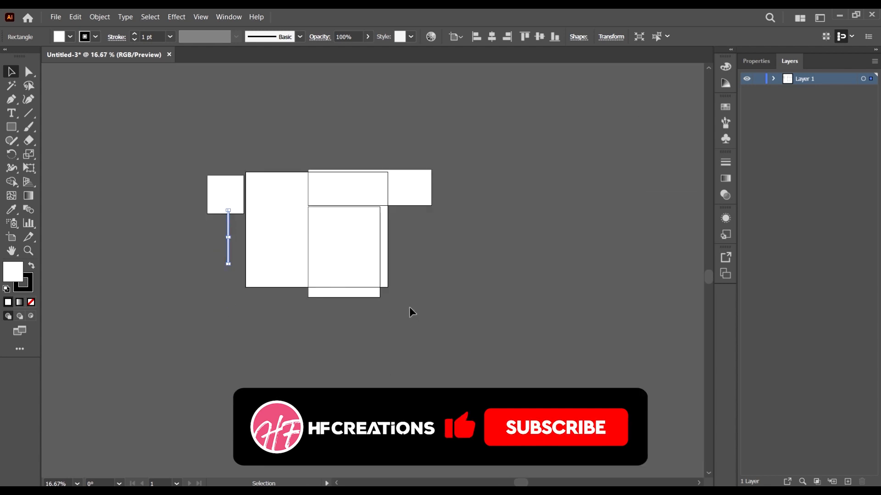
left_click_drag(448, 349, 321, 102)
key("Delete")
left_click_drag(321, 354, 212, 190)
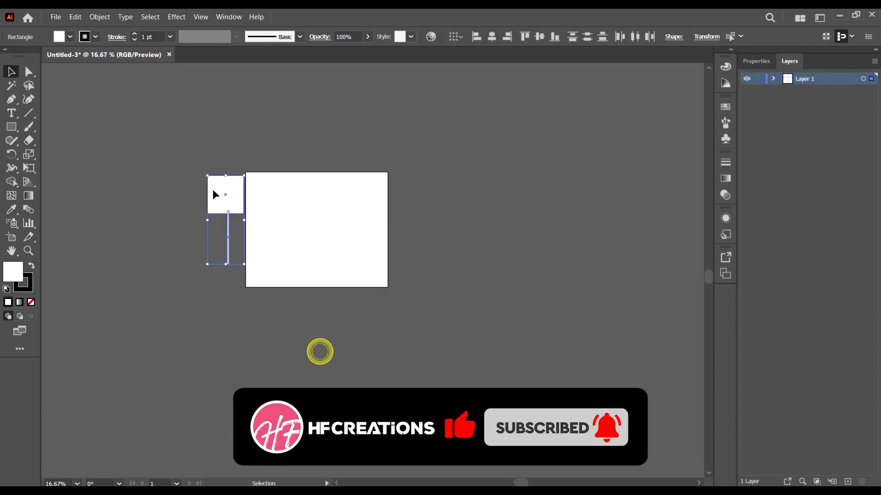
key("Delete")
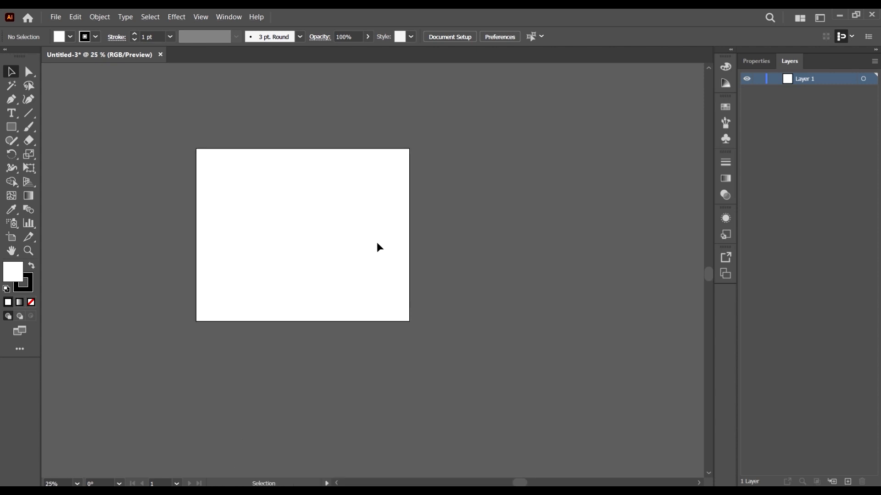
Step: Draw a rectangle in the empty area to the right of the artboard and return to the Selection tool
key("ctrl+plus")
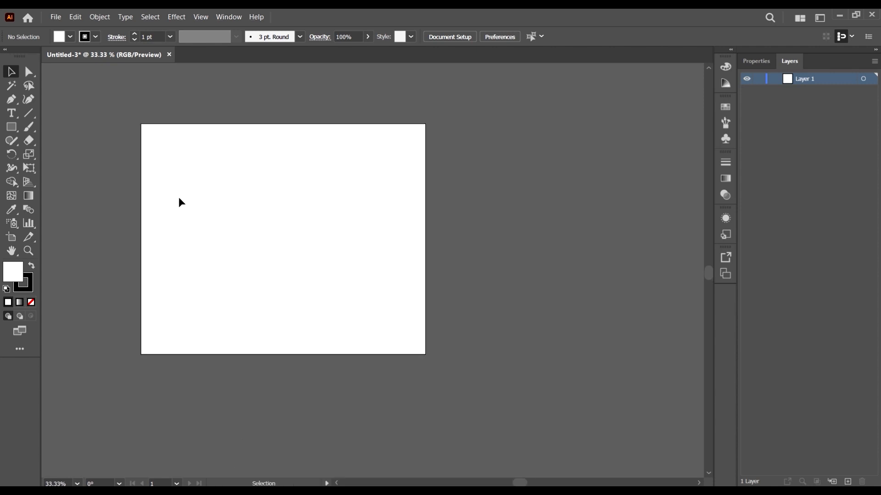
left_click(12, 127)
left_click_drag(483, 195, 619, 315)
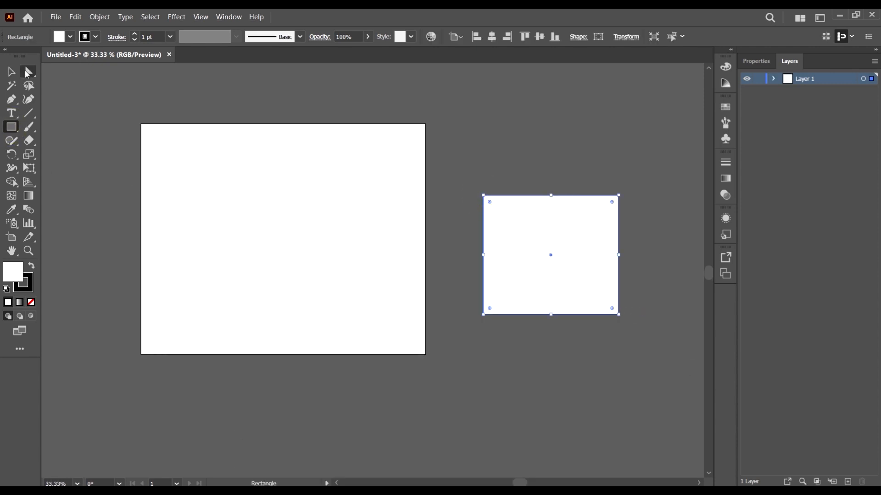
left_click(12, 72)
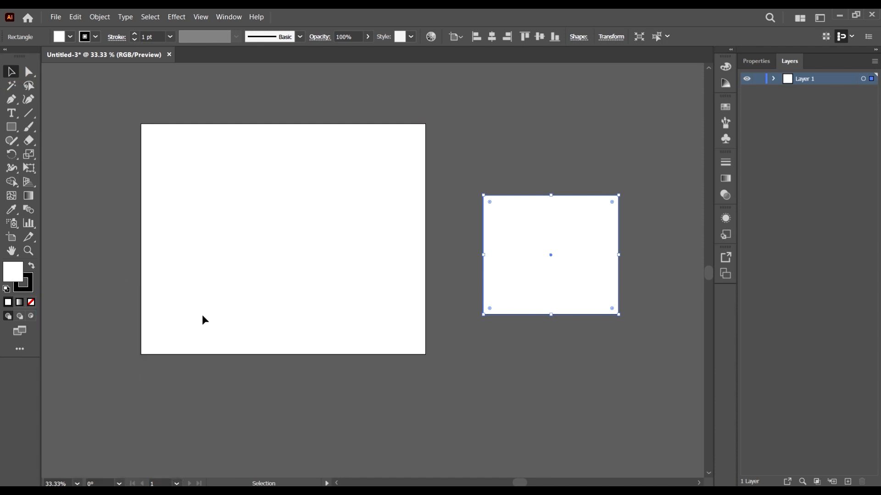
Step: Toggle the active color attribute between Fill and Stroke repeatedly, ending with Stroke active
key("x")
key("x")
key("x")
key("x")
key("x")
key("x")
key("x")
key("x")
key("x")
Step: Give the rectangle a red fill and a blue stroke from the color swatches
left_click(71, 37)
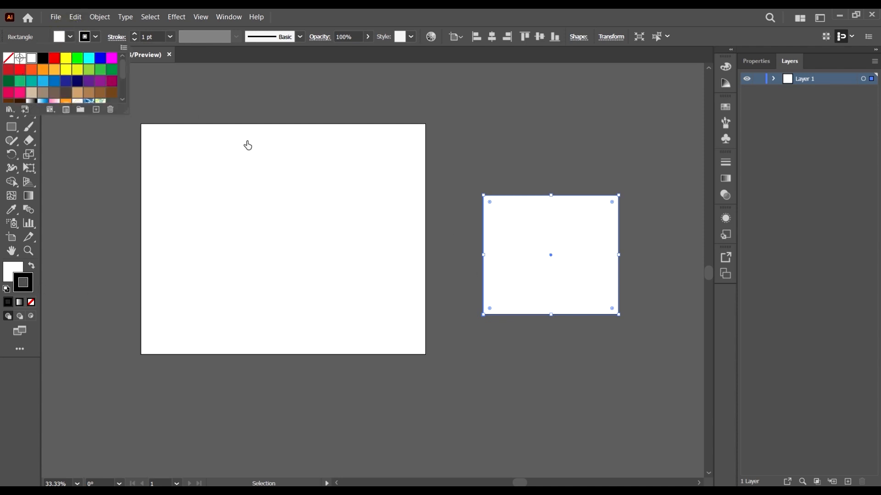
left_click(57, 58)
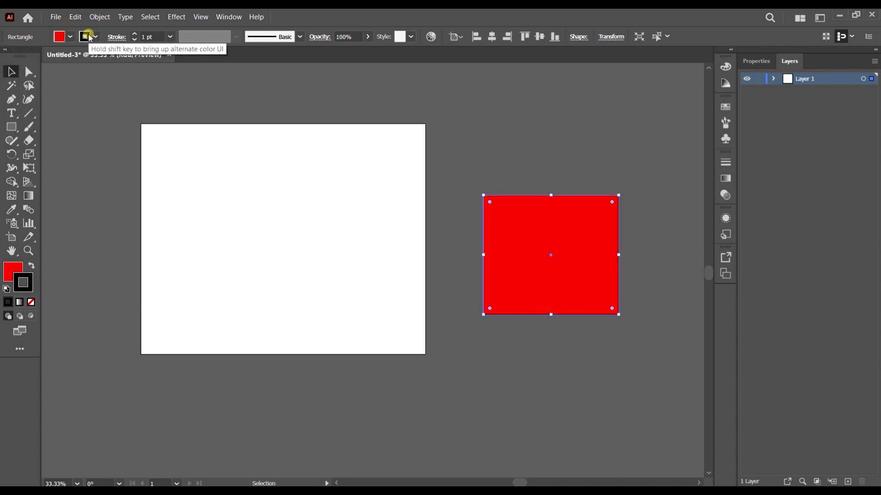
left_click(93, 37)
left_click(72, 57)
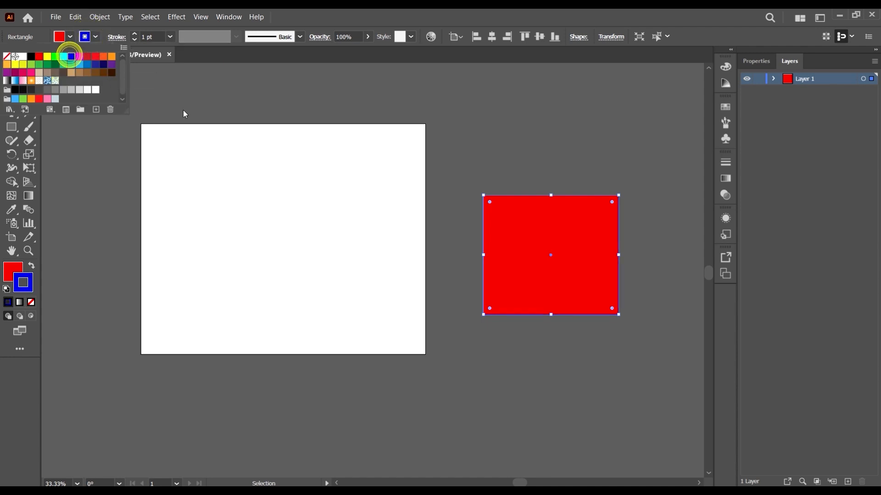
Step: Increase the rectangle's stroke weight to 36 pt and move the rectangle slightly up and toward the artboard
left_click(151, 36)
left_click(155, 38)
scroll(156, 37, "up", 20)
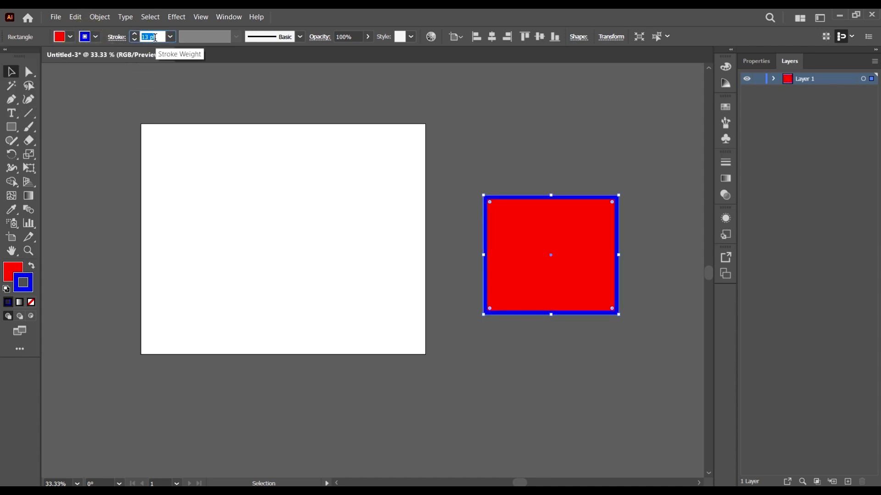
scroll(155, 38, "up", 12)
left_click(592, 149)
mouse_move(545, 229)
left_mouse_down()
mouse_move(488, 175)
mouse_move(526, 215)
mouse_move(474, 216)
mouse_move(502, 215)
left_mouse_up()
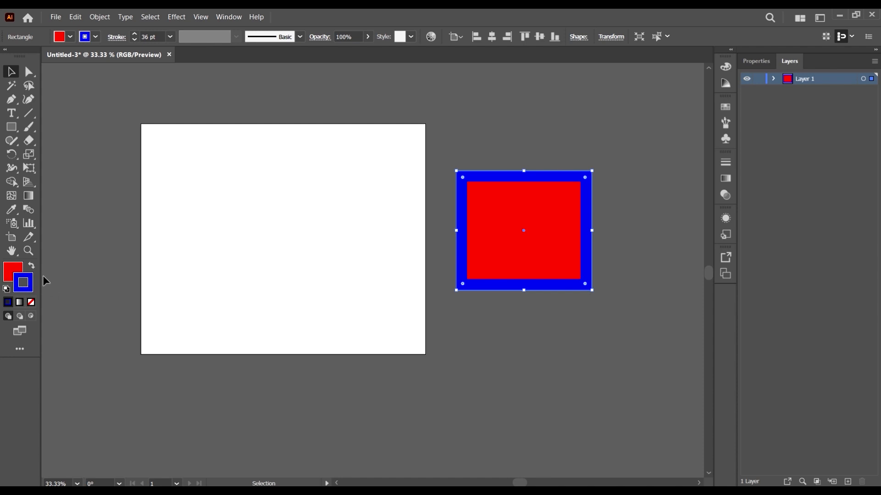
Step: Make the fill active and change the rectangle's fill to green #06C900 with the Color Picker
key("x")
double_click(19, 277)
left_click_drag(590, 264, 613, 303)
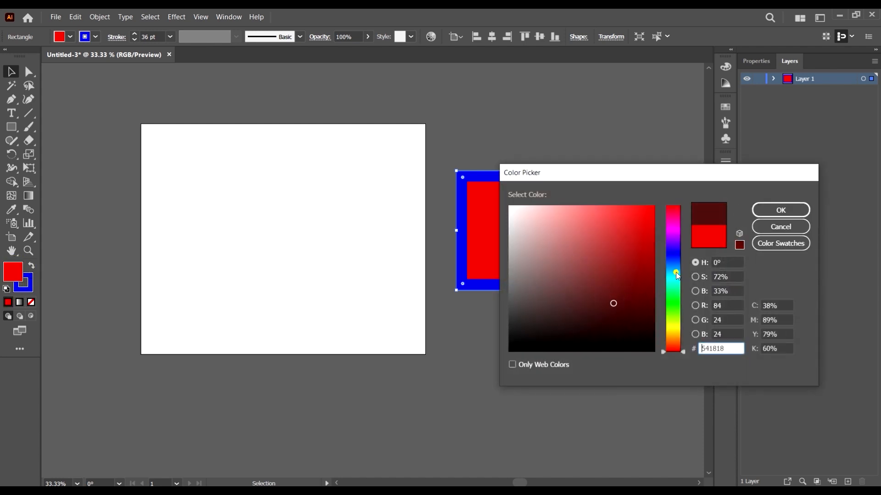
left_click(673, 279)
left_click(664, 303)
left_click_drag(644, 252, 661, 235)
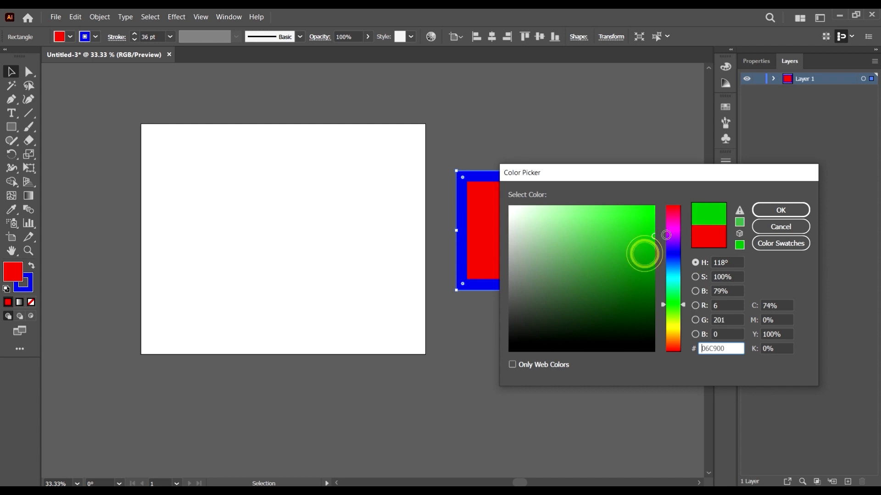
left_click(779, 210)
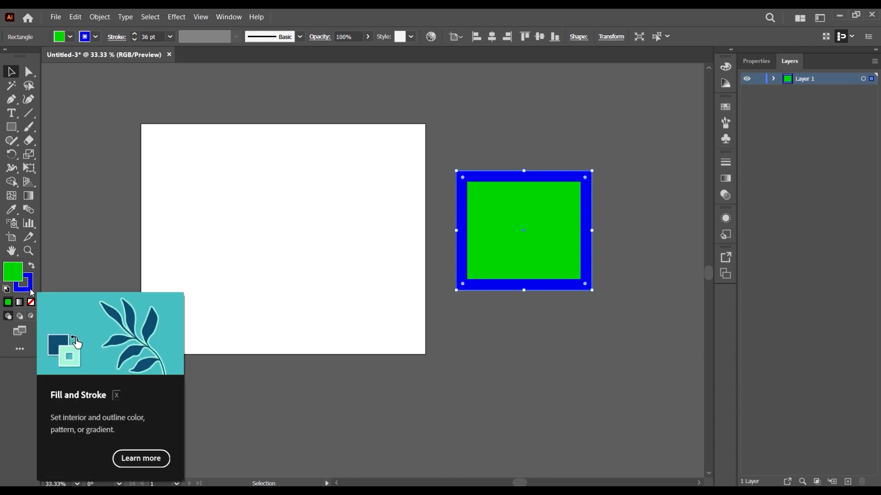
Step: Make the stroke active and change the rectangle's stroke to dark blue #000D84 with the Color Picker
key("x")
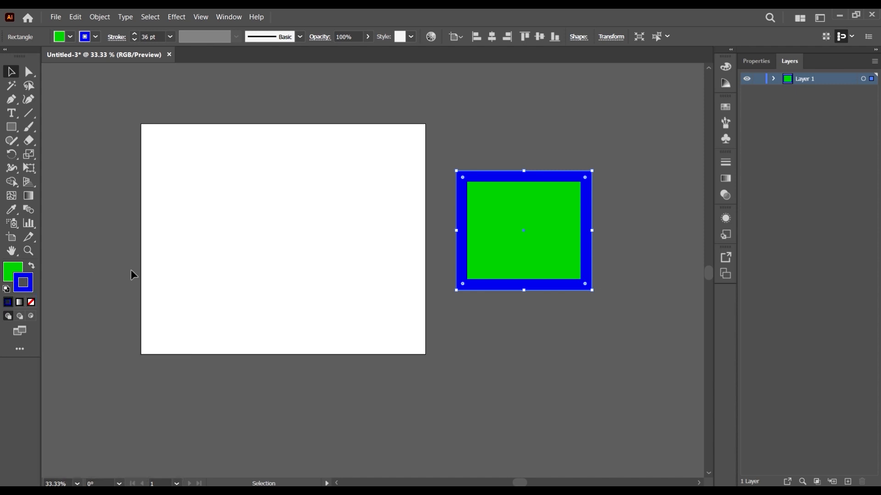
double_click(24, 282)
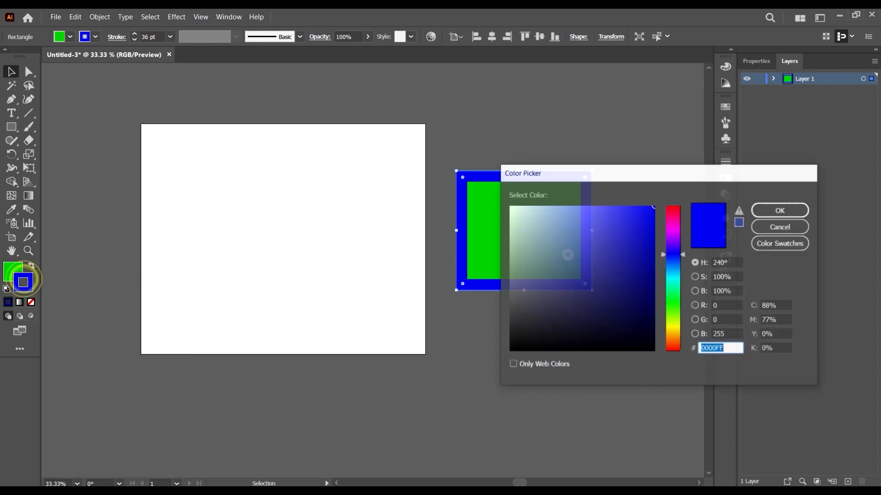
left_click(671, 257)
left_click_drag(645, 277, 678, 240)
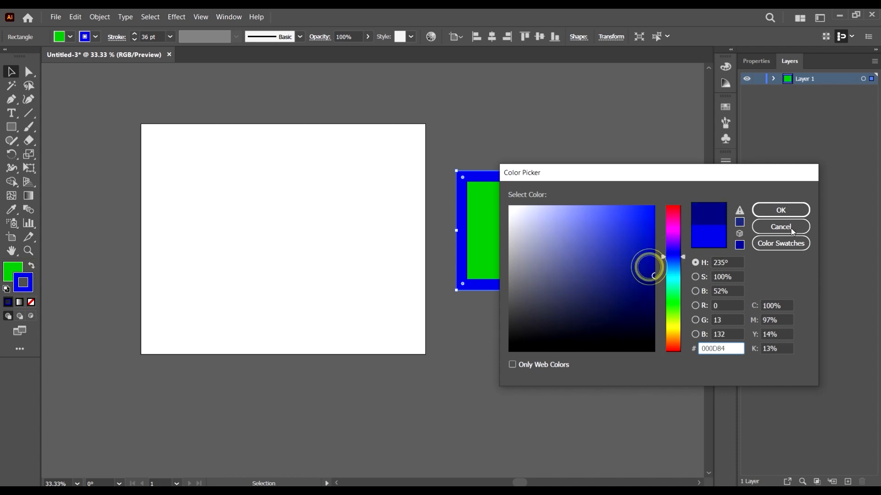
left_click(782, 212)
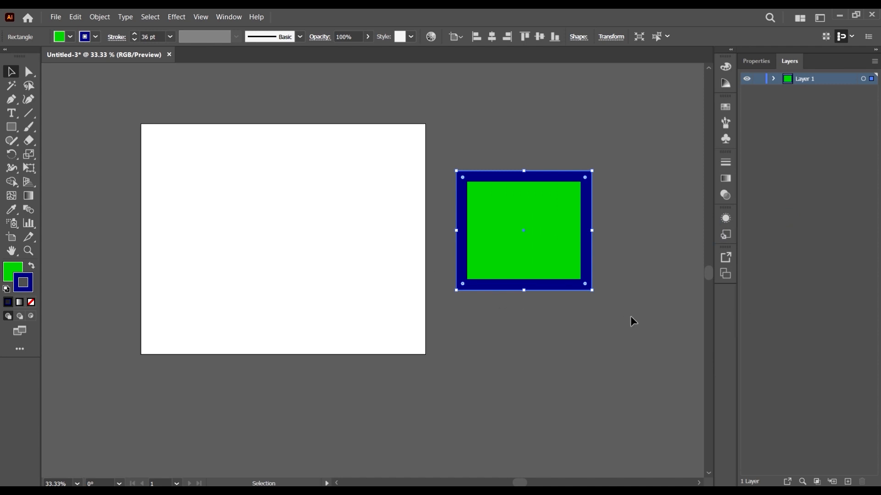
Step: Select the green rectangle beside the artboard and delete it
left_click(619, 344)
left_click(527, 235)
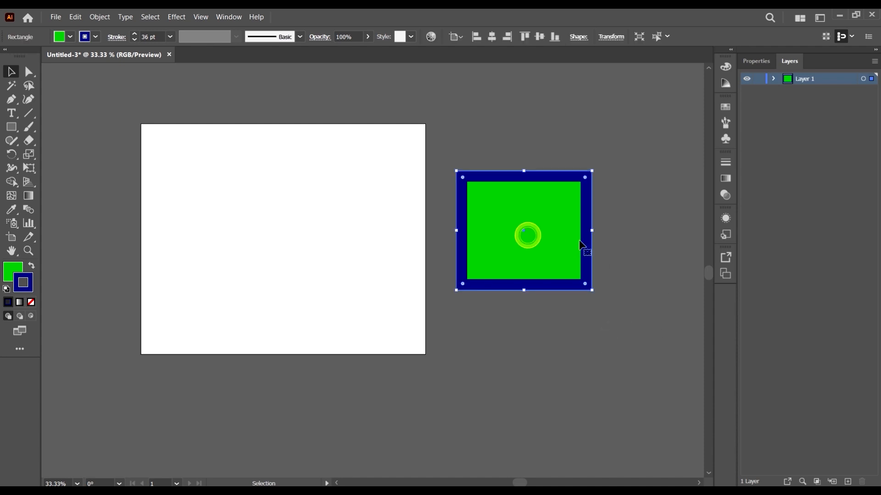
key("Delete")
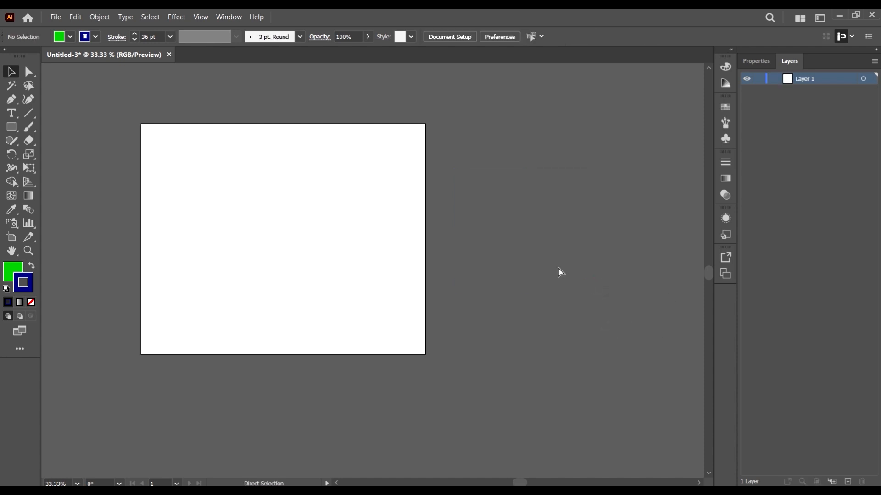
Step: Undo the deletion of the rectangle and swap its fill and stroke colors repeatedly, ending with a dark blue fill and green stroke
key("ctrl+z")
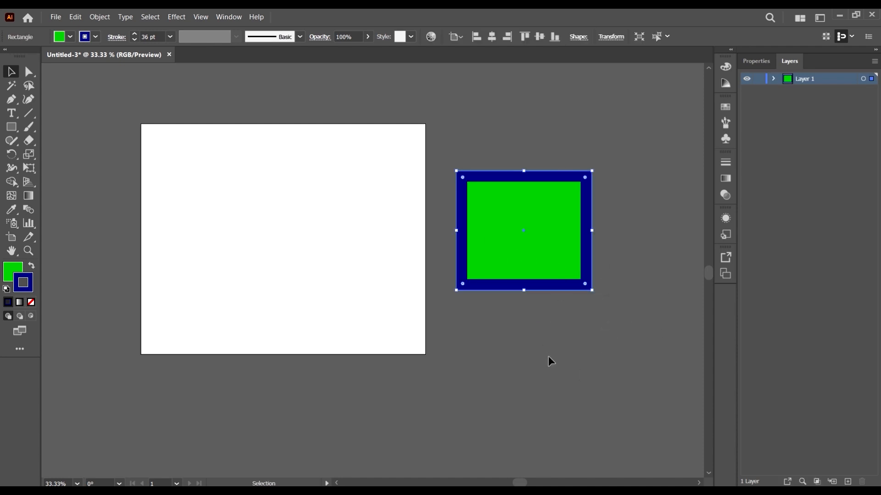
key("shift+x")
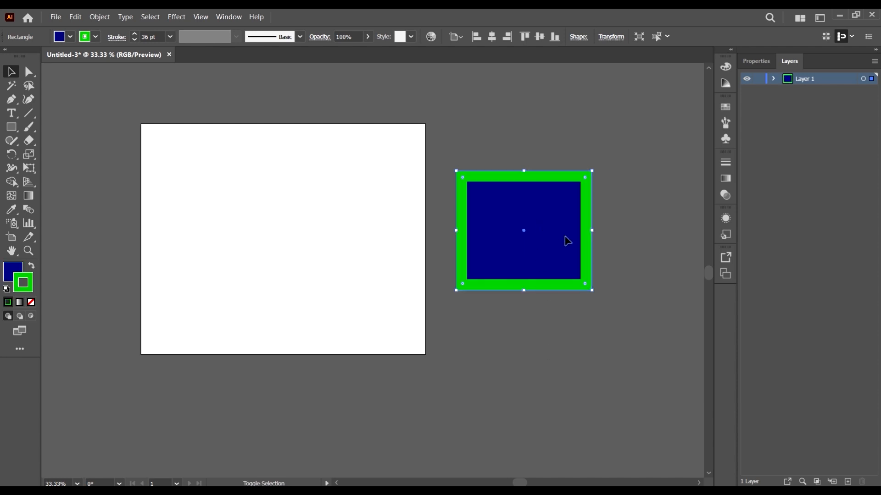
key("shift+x")
key("shift+x")
key("shift+x")
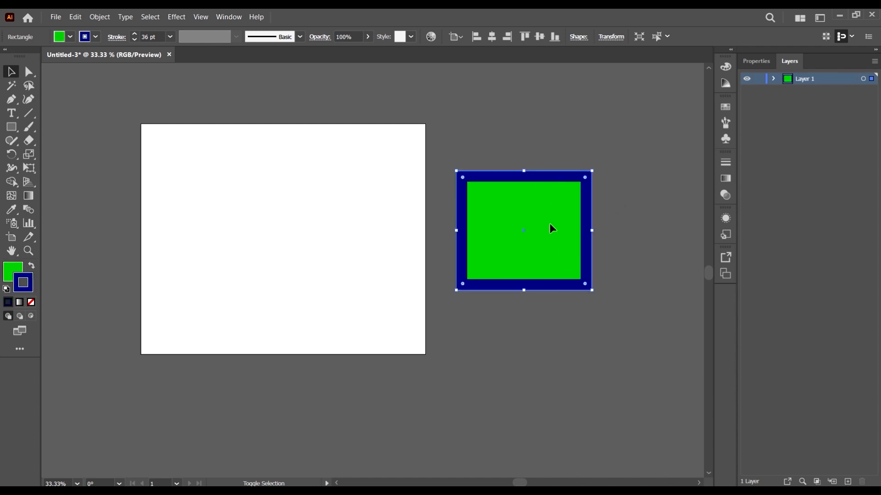
key("shift+x")
key("shift+x")
key("shift+x")
key("shift+x")
key("shift+x")
key("shift+x")
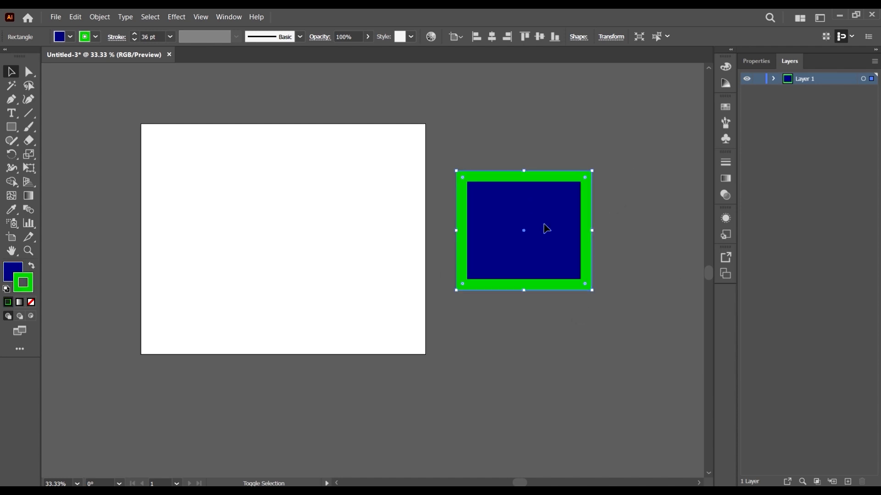
Step: Make the fill active, deselect the rectangle, and set up the Pen tool with a dark blue #000D84 fill and no stroke
left_click(13, 272)
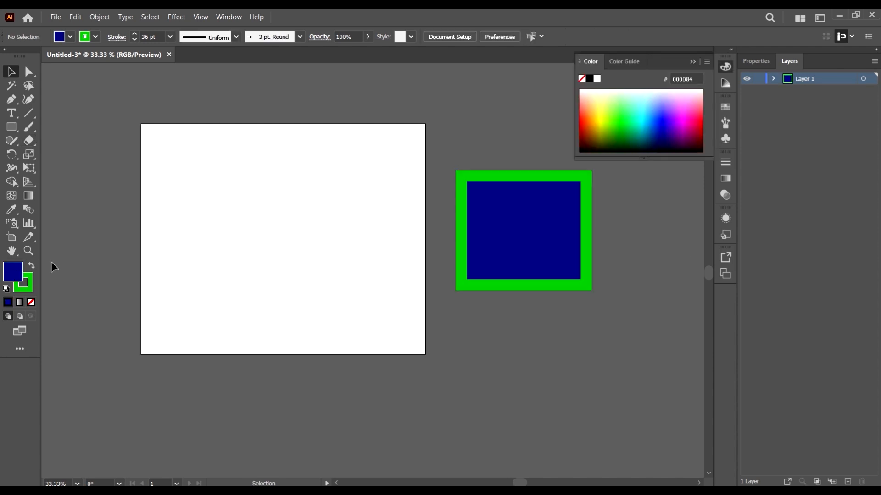
left_click(84, 193)
left_click(12, 99)
scroll(137, 142, "left", 3)
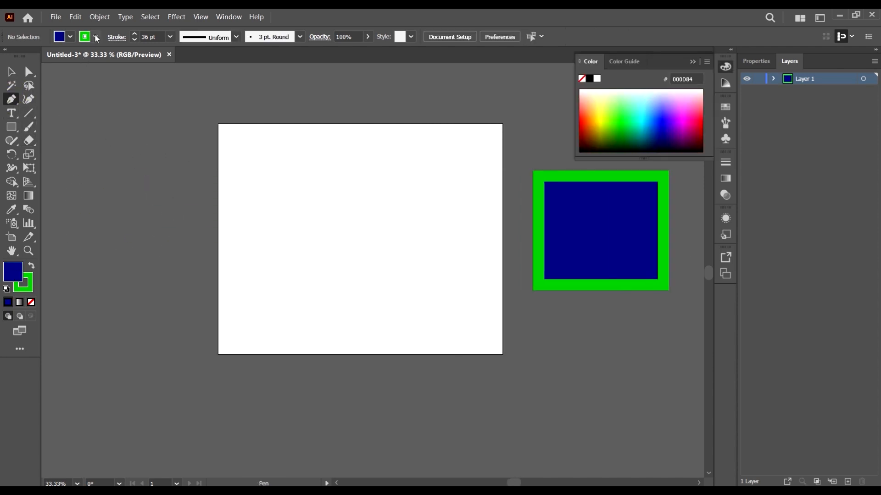
left_click(97, 39)
left_click(7, 59)
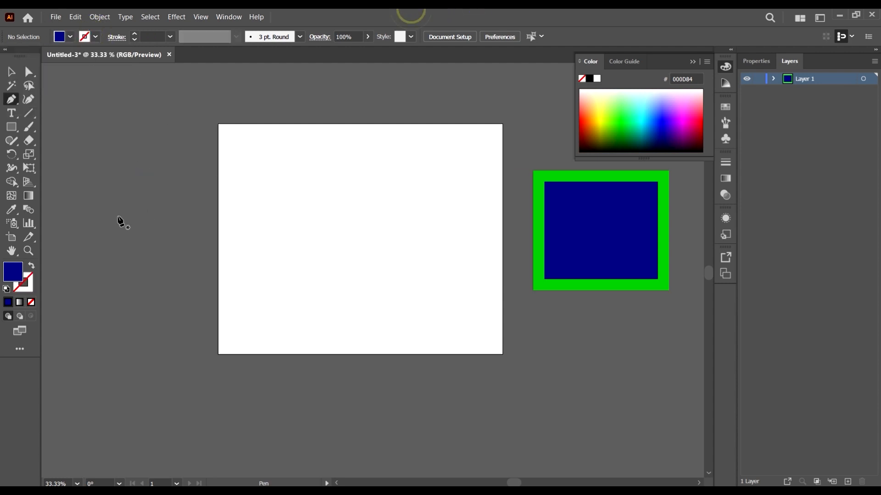
Step: Start an angular filled Pen path with five anchor points across the artboard's left edge
left_click(117, 188)
left_click(164, 150)
left_click(224, 171)
left_click(239, 222)
left_click(182, 256)
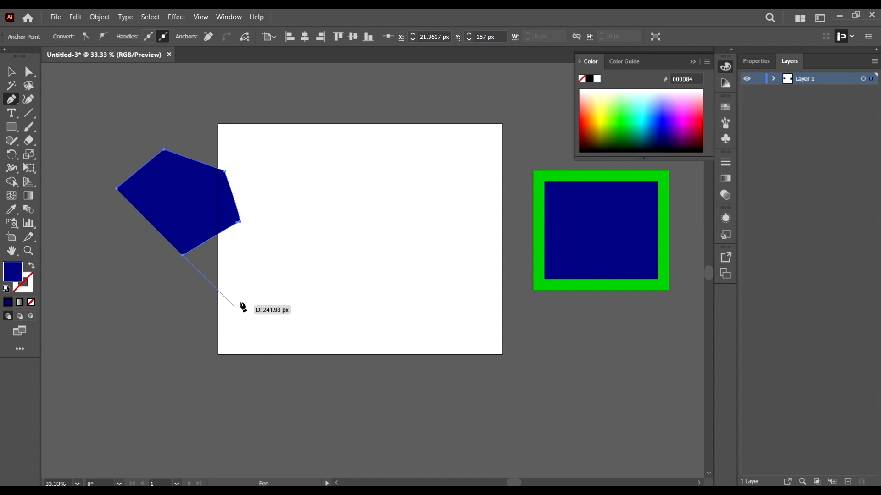
Step: Extend the Pen path with curved segments across the artboard's lower left corner and back up toward the starting point
left_click_drag(252, 299, 333, 260)
left_click(340, 357)
left_click_drag(240, 421, 252, 421)
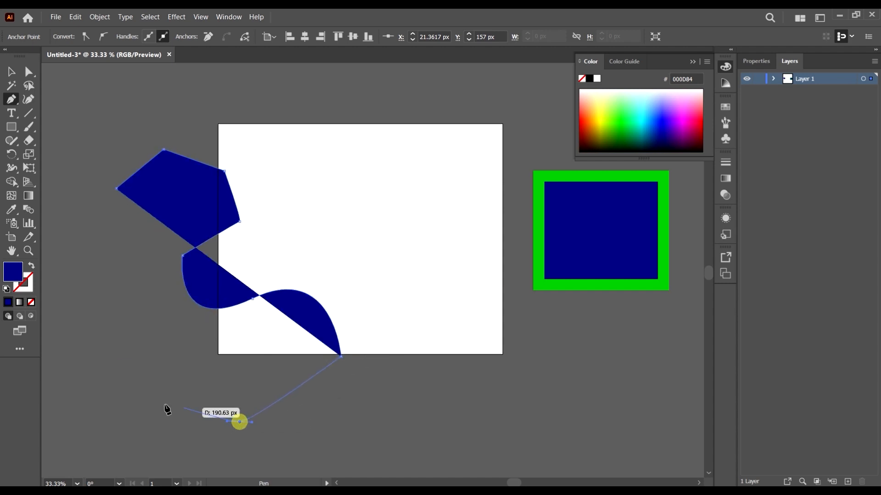
left_click_drag(113, 368, 110, 313)
scroll(67, 292, "left", 2)
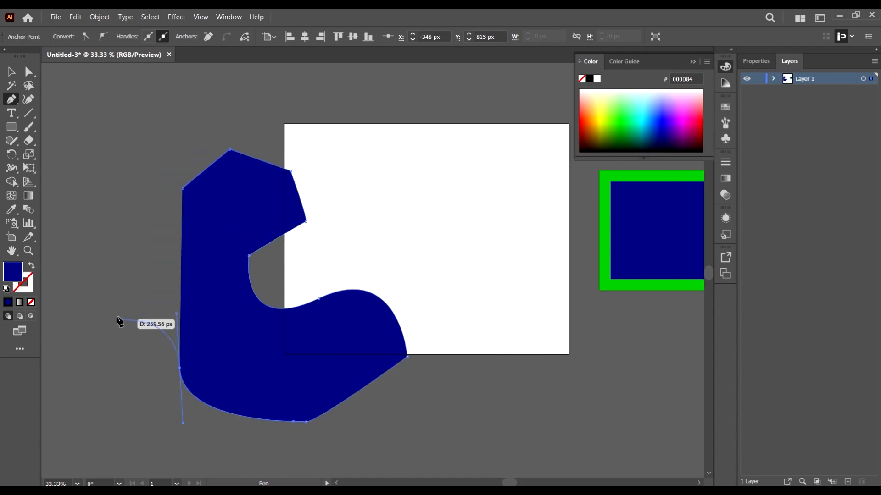
left_click_drag(60, 296, 86, 183)
left_click(200, 272)
left_click_drag(200, 273, 206, 244)
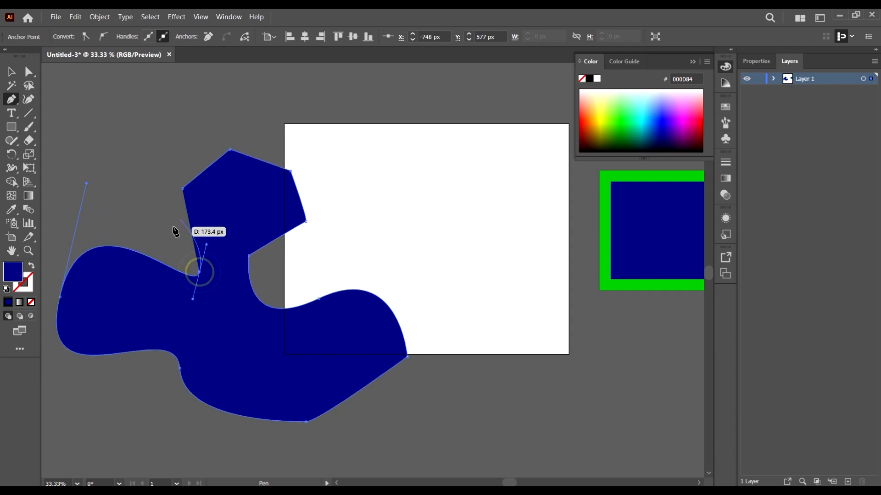
left_click_drag(152, 219, 160, 168)
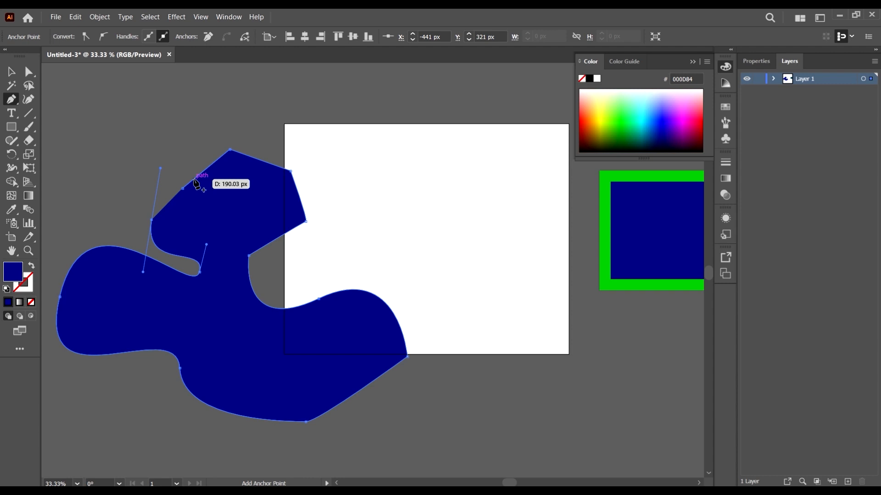
Step: Swap the path's fill and stroke, then add two more anchor points and close the path at its starting point
key("shift+x")
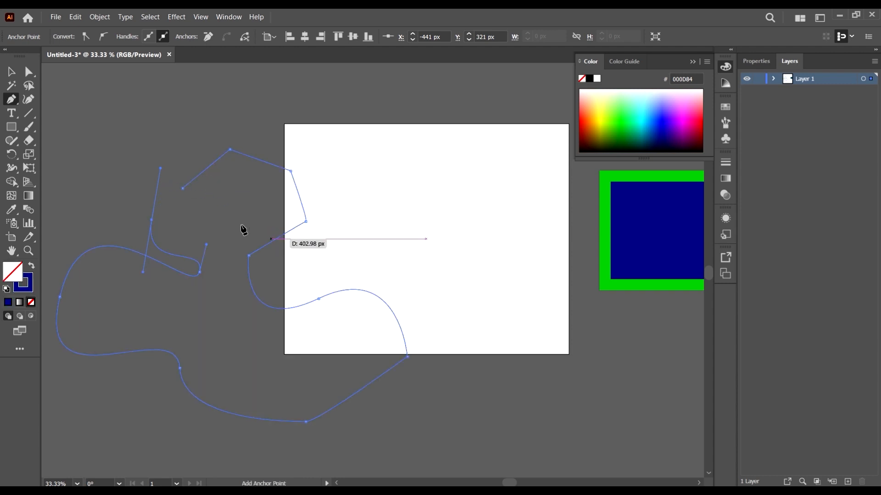
scroll(138, 218, "up", 6)
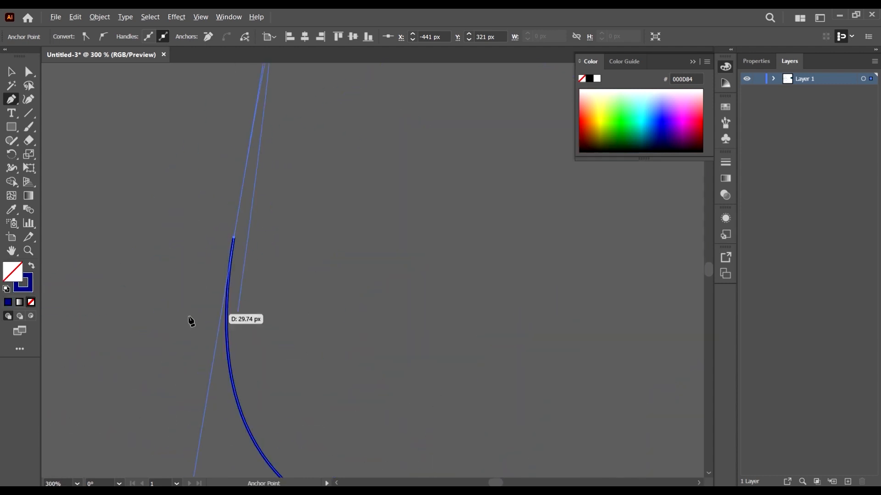
scroll(221, 248, "down", 5)
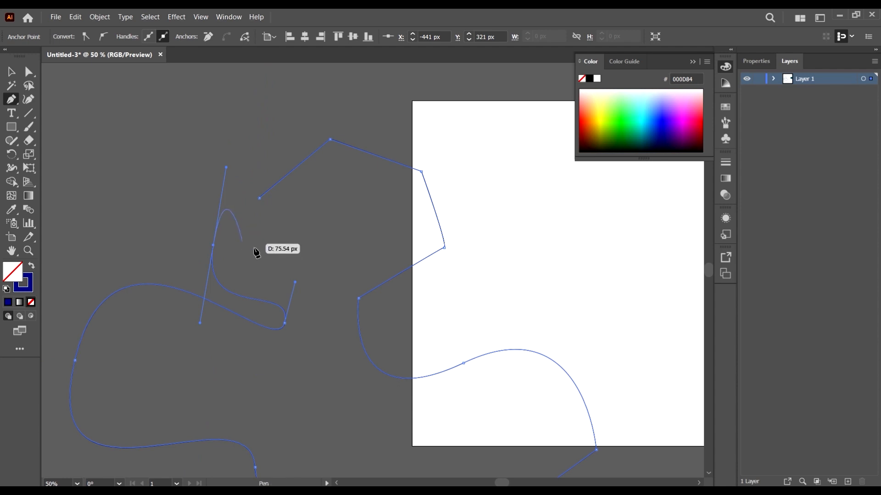
left_click_drag(263, 255, 270, 260)
left_click(298, 208)
left_click(260, 198)
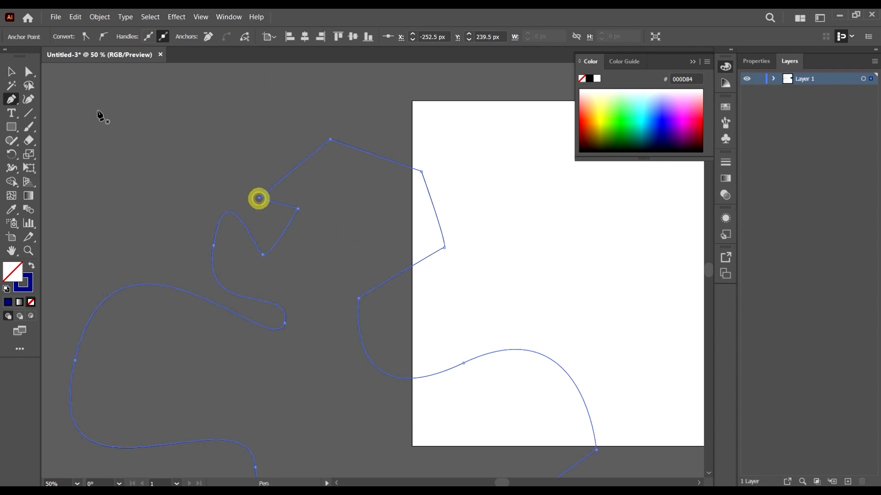
Step: Select the finished freeform path and swap its stroke color back to the fill
left_click(11, 73)
left_click(202, 147)
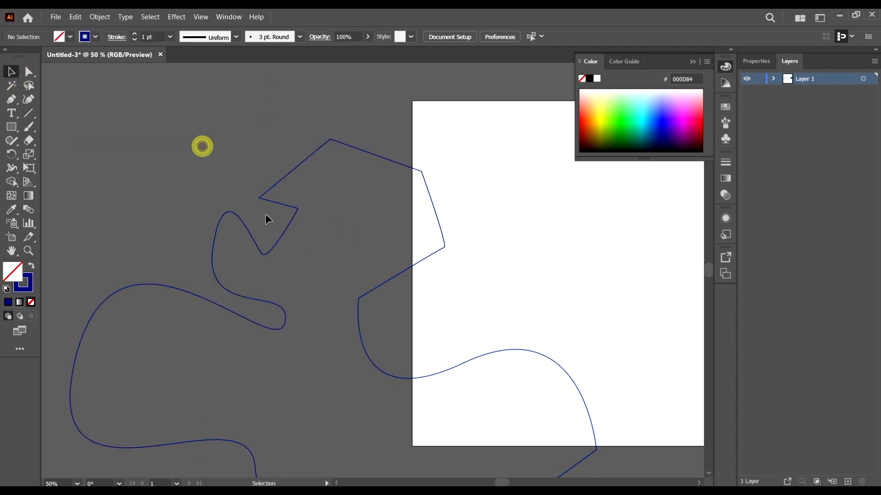
left_click(402, 268)
key("shift+x")
Step: Select both the freeform path and the green-outlined rectangle and delete them
scroll(364, 255, "down", 5)
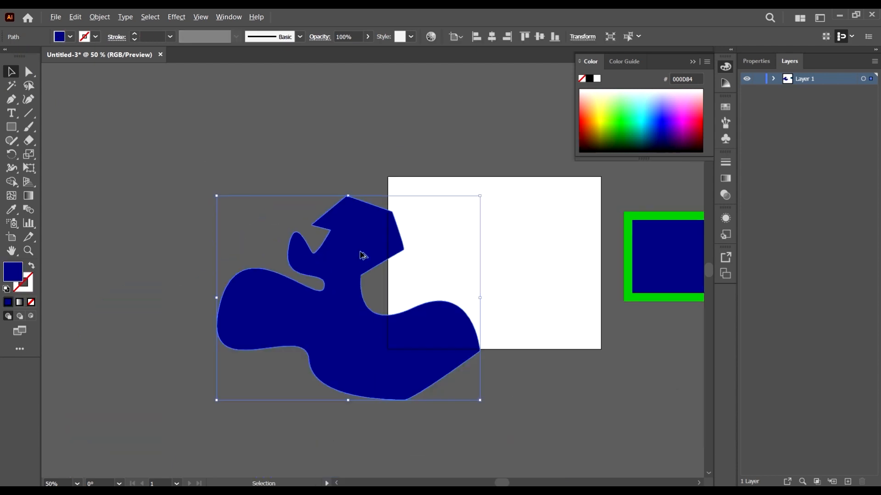
scroll(401, 334, "up", 4)
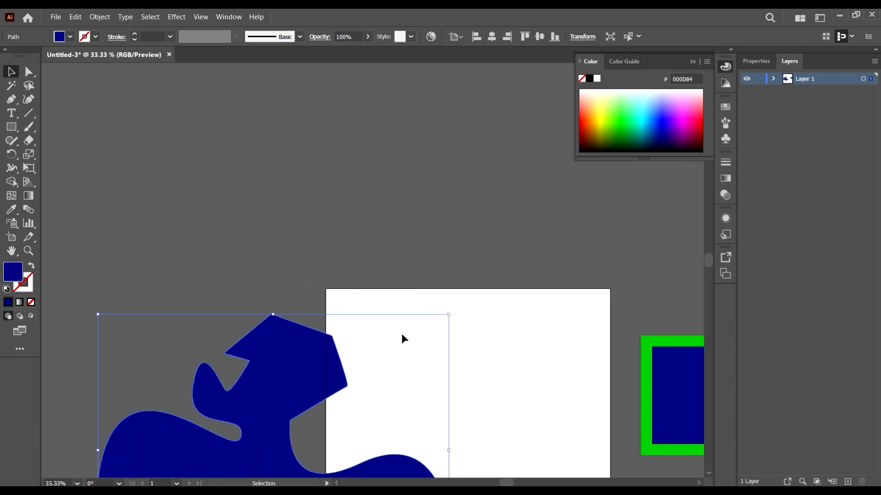
scroll(368, 354, "down", 4)
scroll(260, 324, "up", 2)
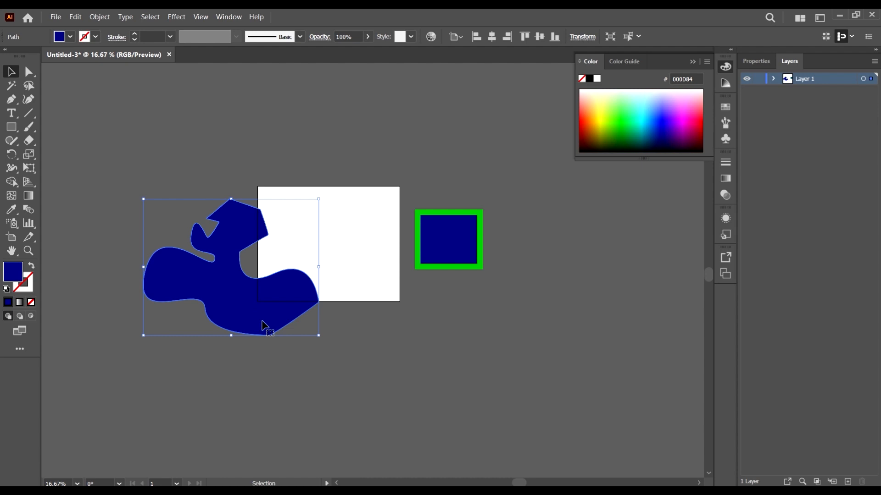
left_click_drag(537, 378, 143, 119)
scroll(302, 252, "down", 5)
key("Delete")
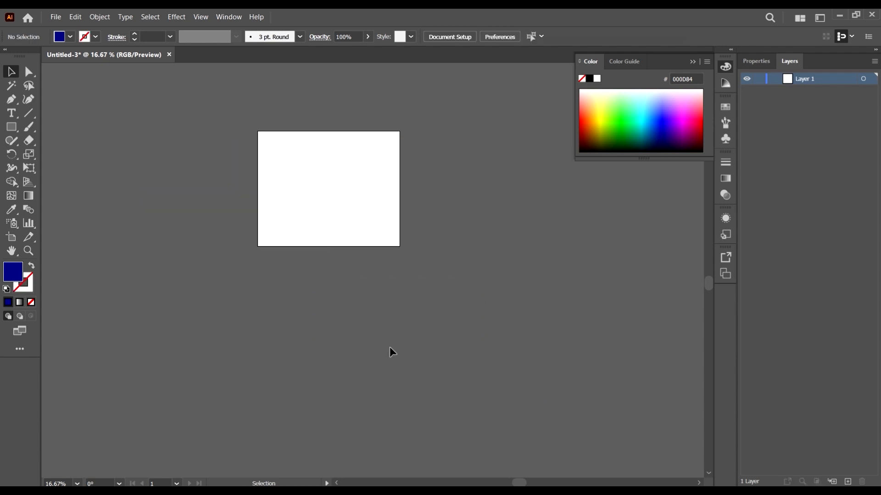
Step: Draw a dark blue rectangle without a stroke overlapping the artboard's upper left corner
scroll(358, 307, "up", 1)
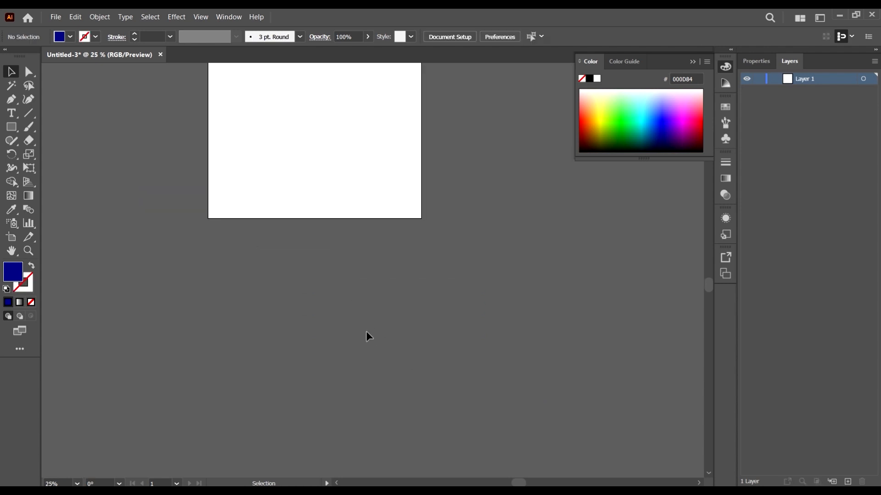
scroll(367, 334, "up", 5)
scroll(176, 334, "up", 1)
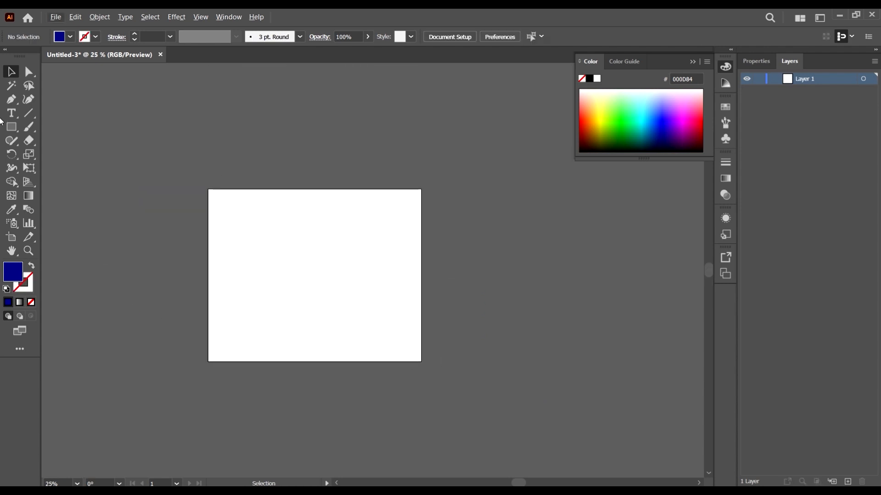
left_click(11, 127)
left_click_drag(180, 121, 289, 265)
Step: Move the rectangle fully onto the artboard and shorten it from its top edge
key("v")
left_click_drag(272, 169, 342, 250)
left_click_drag(306, 196, 305, 225)
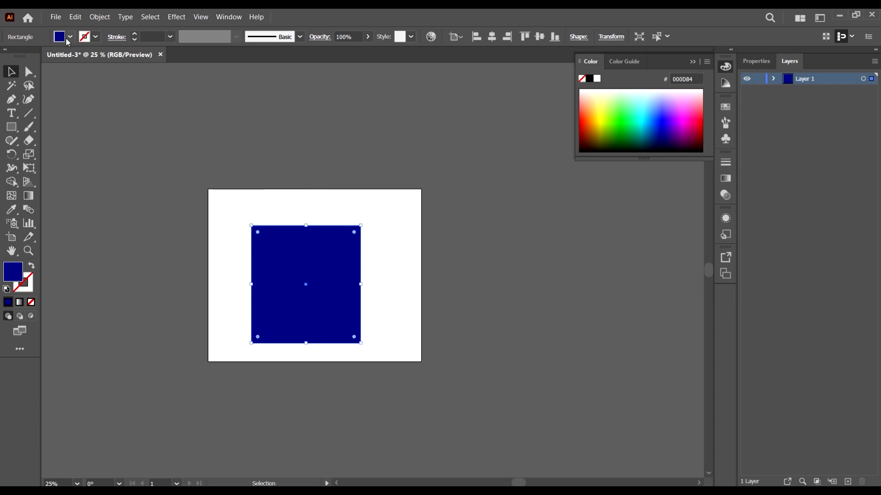
Step: Set the rectangle's fill to none
left_click(67, 37)
left_click(10, 59)
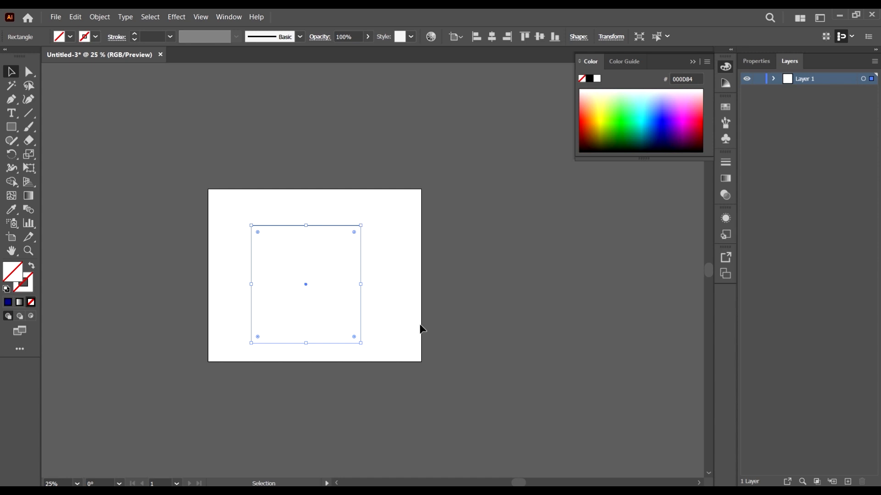
Step: Reapply the last solid dark blue color to the rectangle's fill and move the rectangle slightly up and to the right
scroll(331, 315, "down", 2)
scroll(332, 315, "up", 2)
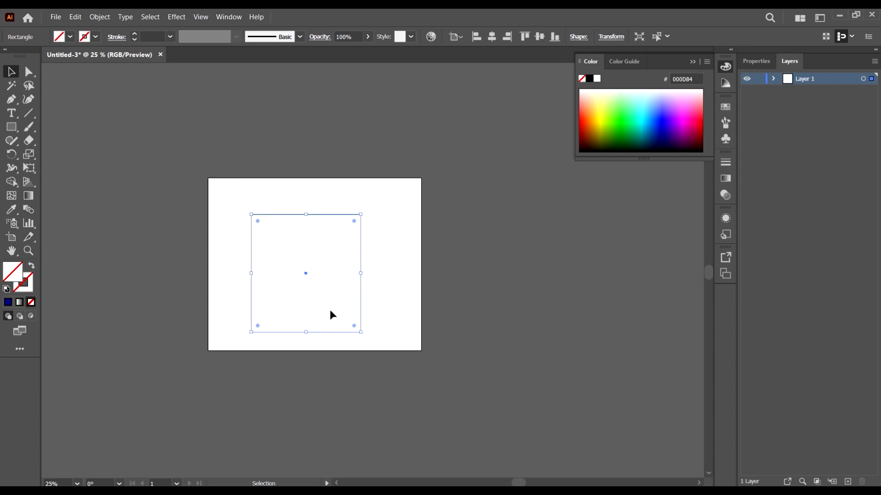
key("comma")
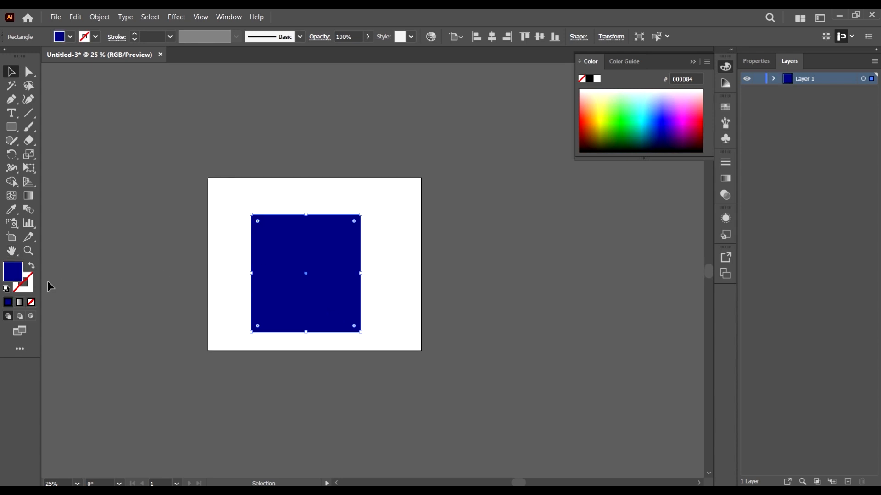
left_click_drag(335, 304, 344, 295)
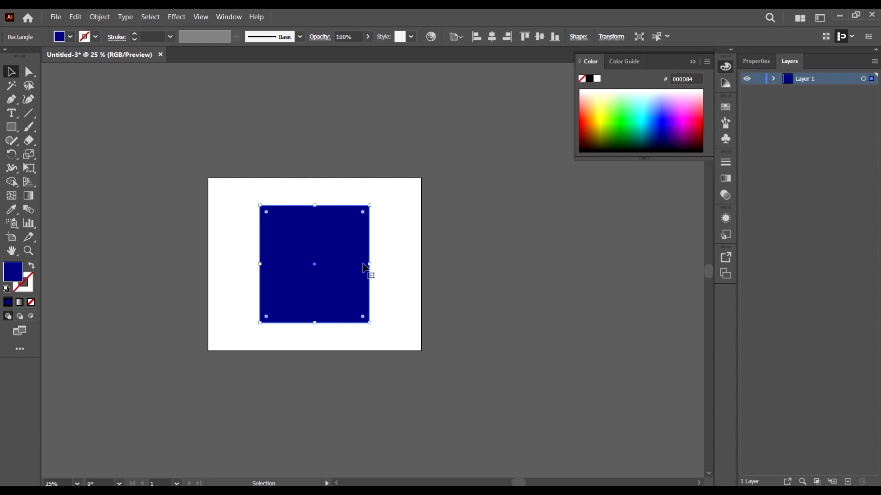
Step: Apply the linear white-to-black gradient to the rectangle's fill
key("period")
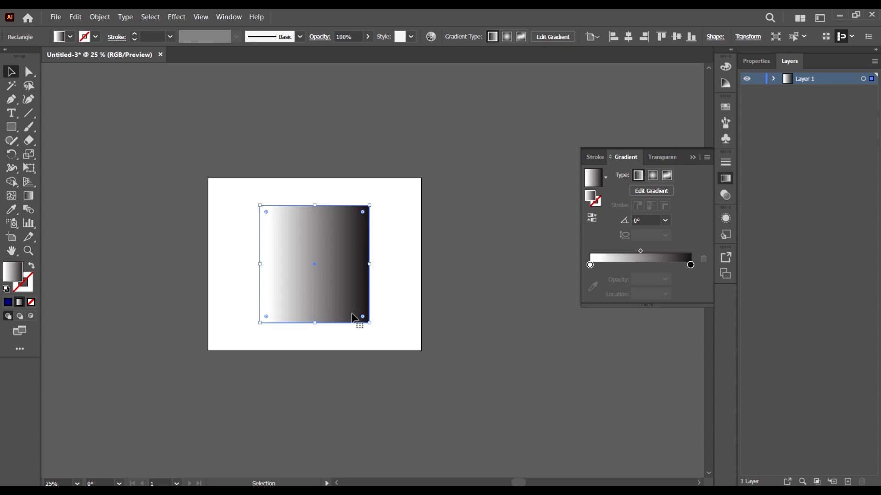
scroll(353, 285, "down", 3)
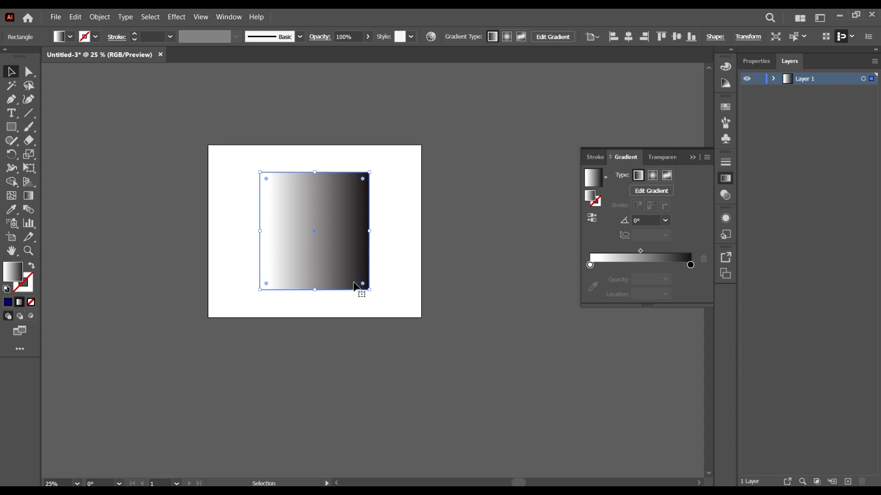
scroll(355, 283, "up", 1)
scroll(324, 243, "up", 1)
scroll(318, 242, "up", 1)
scroll(324, 257, "up", 1)
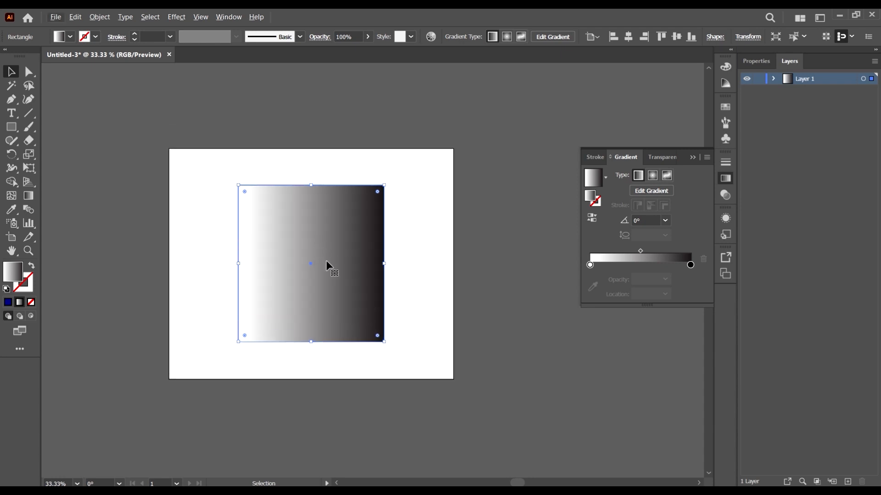
scroll(328, 270, "up", 1)
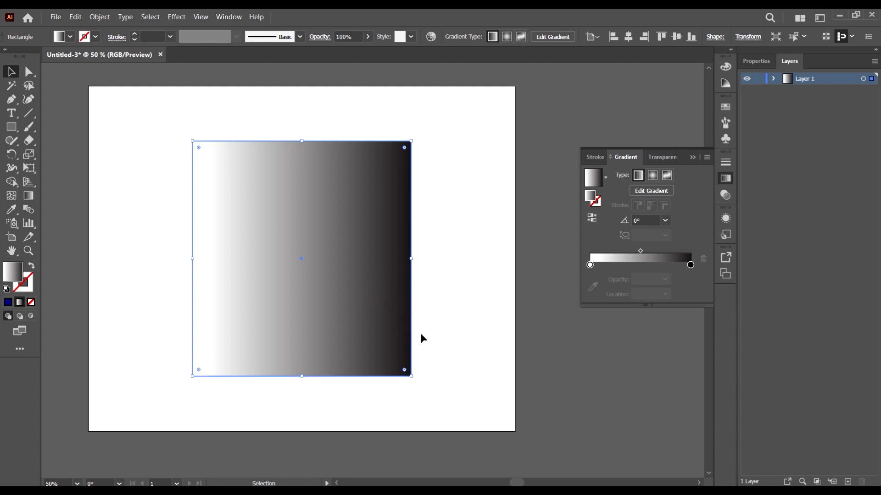
Step: Remove the gradient by setting the rectangle's fill to none, and make the stroke active
scroll(423, 331, "down", 1)
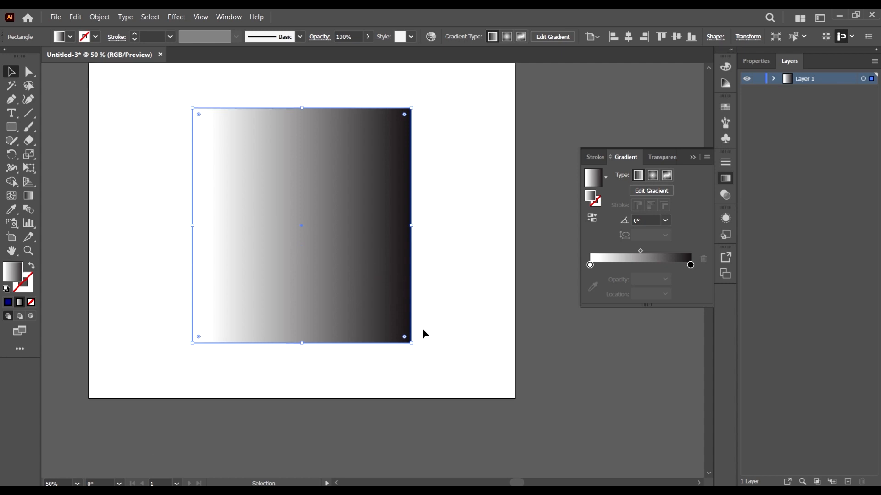
scroll(422, 328, "up", 1)
key("slash")
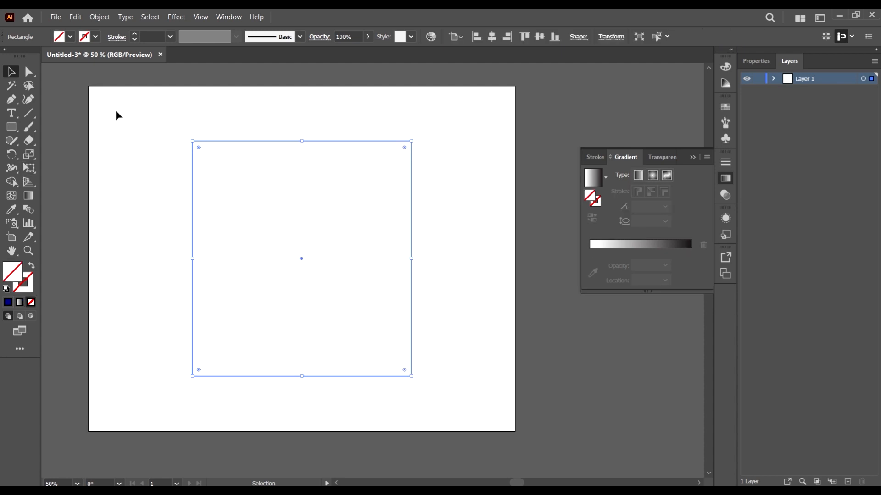
left_click(28, 285)
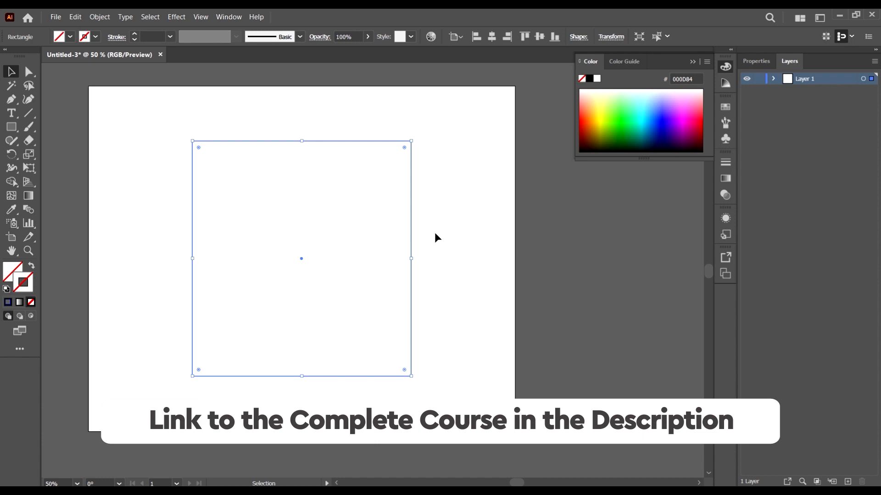
Step: Apply the linear white-to-black gradient to the rectangle's stroke and set the stroke weight to 1 pt
key(".")
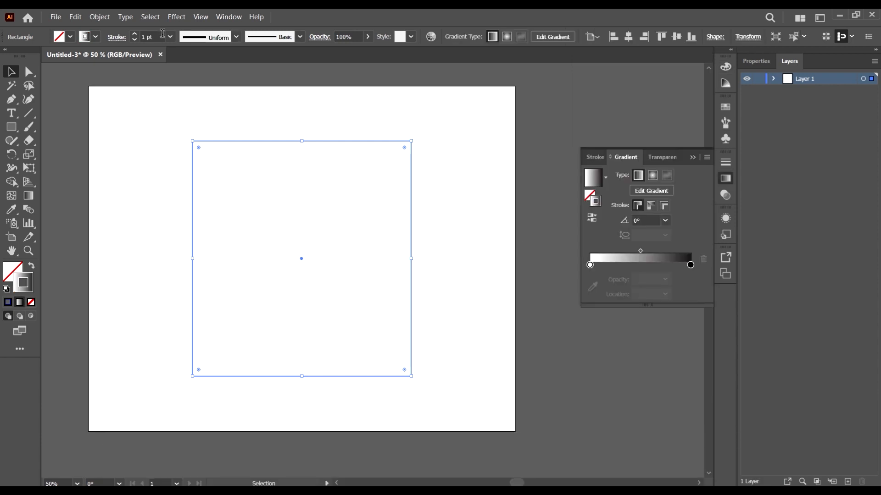
left_click(157, 36)
type("7")
key("Return")
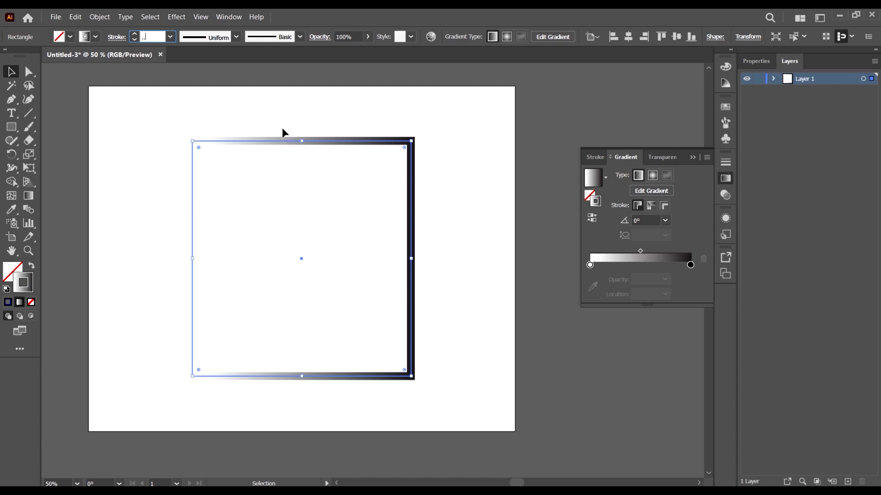
type("1")
left_click(364, 112)
left_click_drag(413, 112, 406, 216)
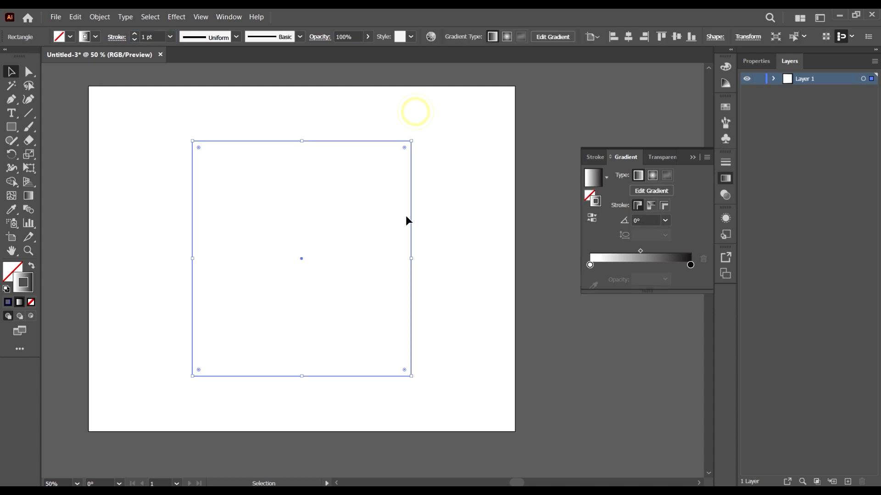
Step: Increase the rectangle's stroke weight to 18 pt and deselect the rectangle
left_click(150, 36)
scroll(151, 38, "up", 7)
scroll(154, 50, "up", 2)
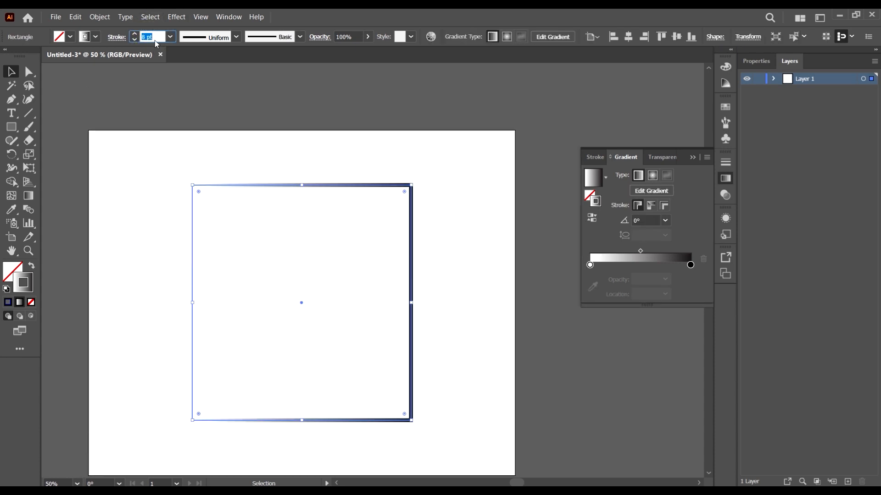
scroll(153, 40, "up", 5)
scroll(154, 40, "up", 5)
left_click(355, 108)
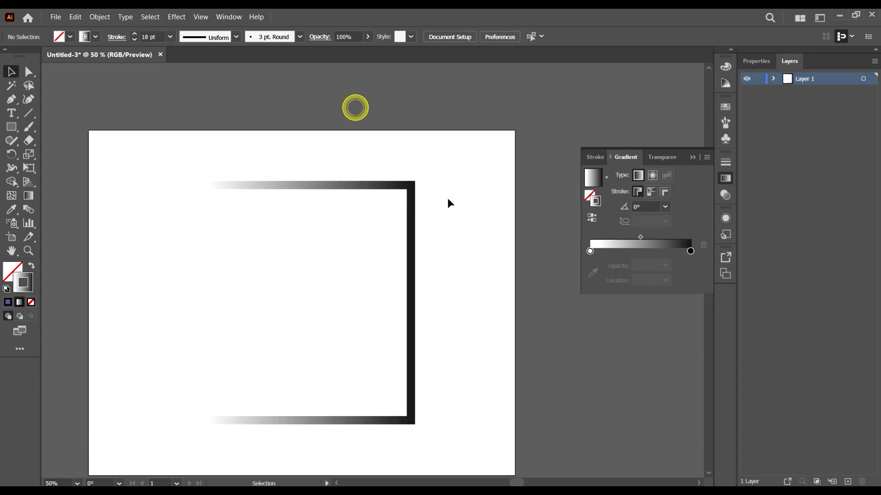
Step: Select the rectangle and apply the last solid dark blue color (000D84) to its stroke
scroll(449, 206, "down", 3)
left_click_drag(451, 239, 410, 217)
key("comma")
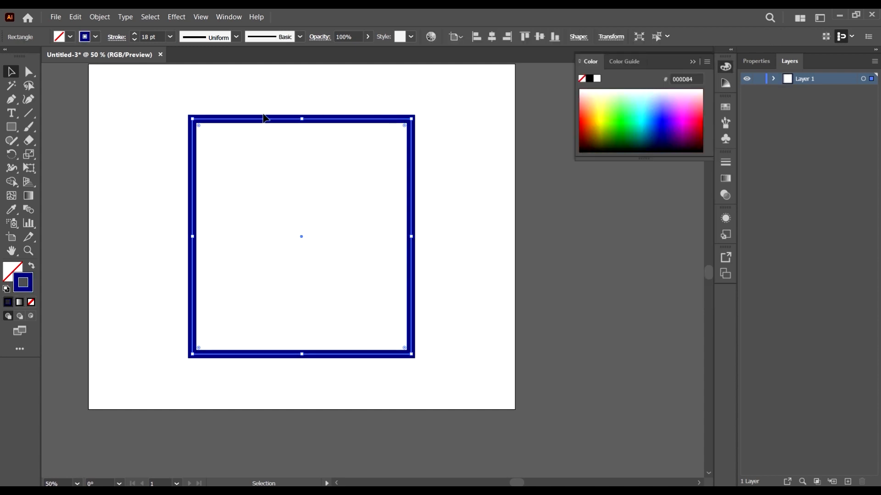
scroll(304, 129, "up", 2)
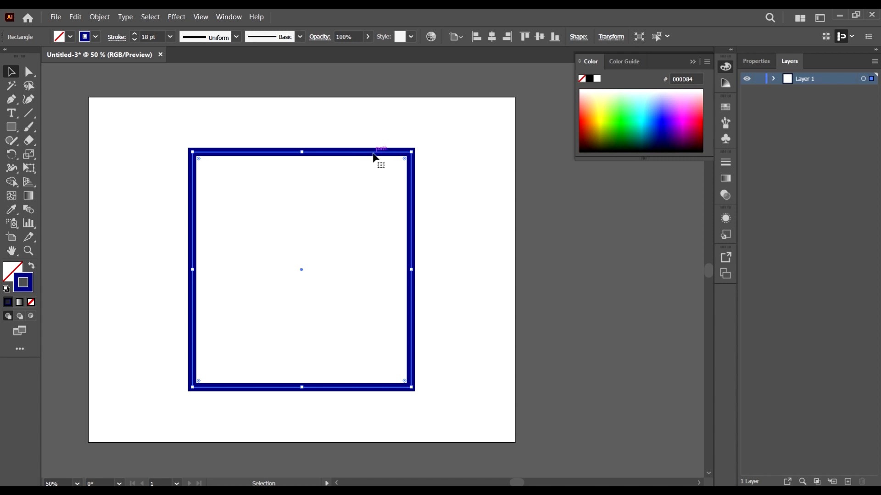
left_click_drag(374, 156, 373, 154)
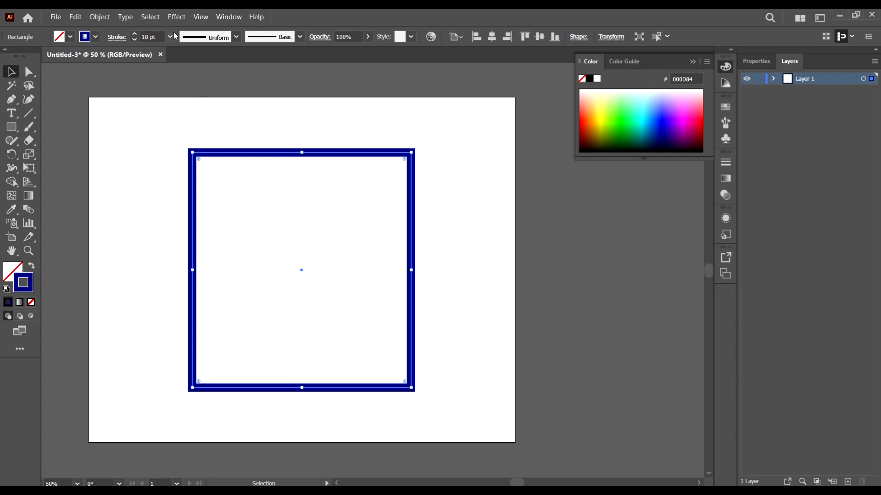
Step: Apply the linear white-to-black gradient to the rectangle's fill and set its stroke to none
key("period")
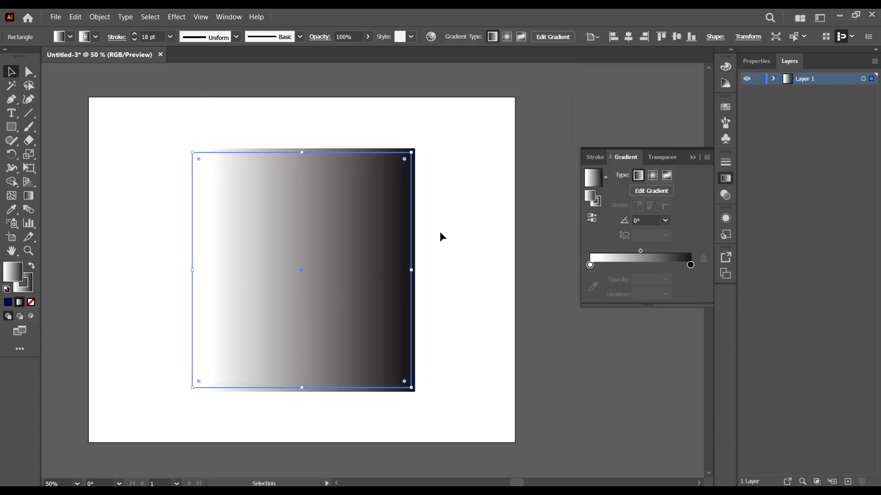
left_click(24, 287)
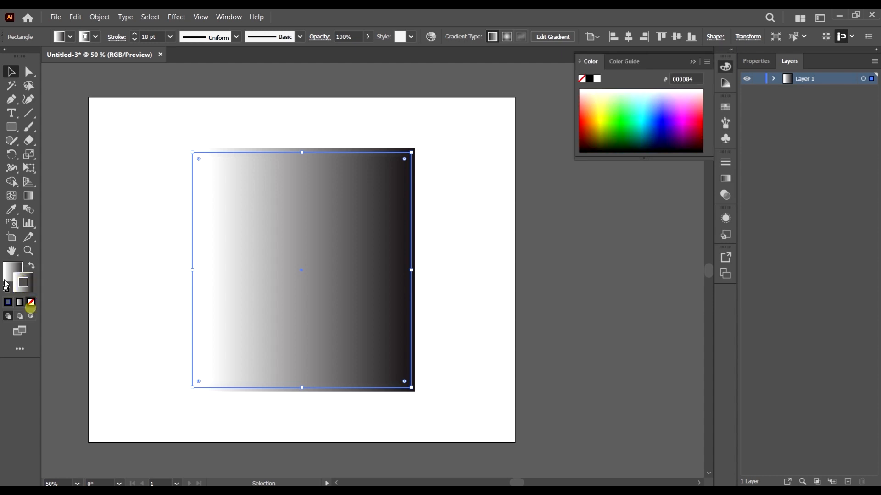
left_click(31, 302)
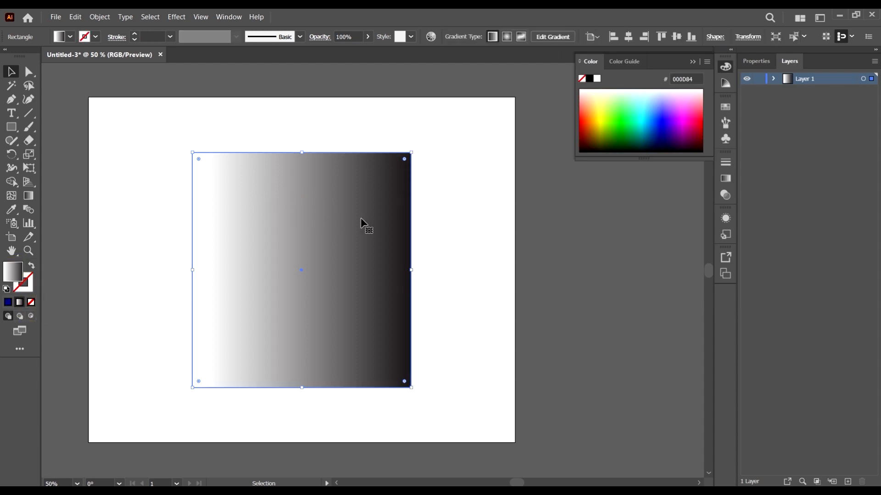
Step: With the Gradient tool, shift the gradient's midpoint and angle the gradient diagonally, with the black end beyond the rectangle's upper-right corner
key("g")
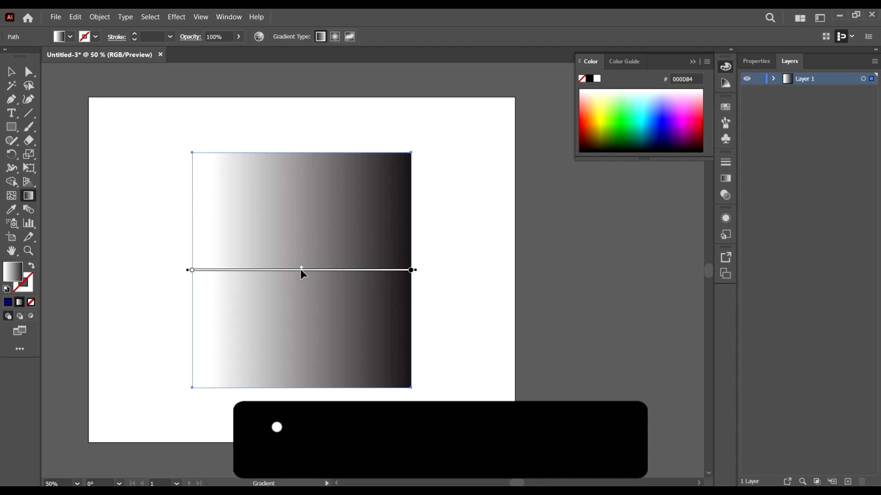
mouse_move(302, 269)
left_mouse_down()
mouse_move(369, 286)
mouse_move(312, 272)
left_mouse_up()
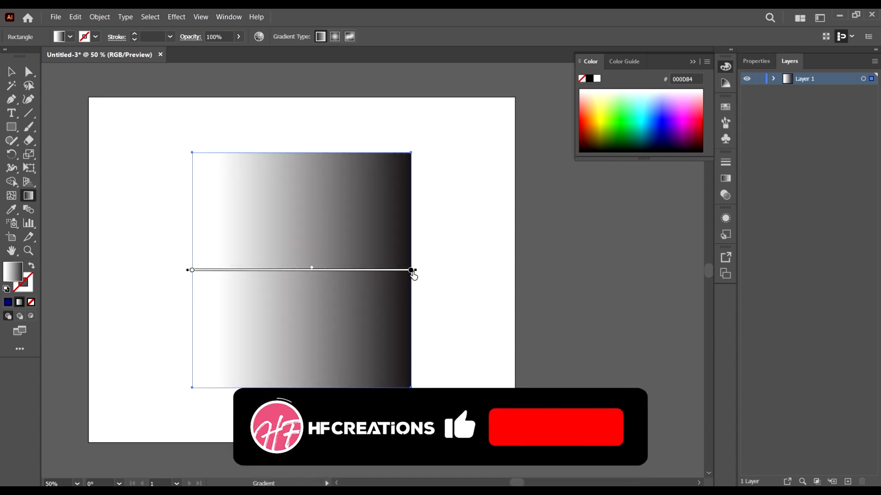
left_click(415, 270)
left_click_drag(417, 271, 409, 132)
scroll(270, 292, "down", 1)
left_click(234, 291)
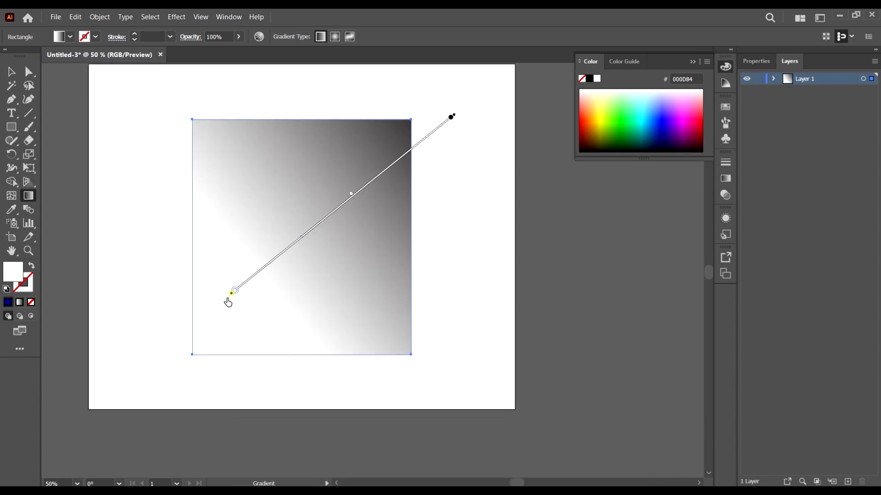
mouse_move(351, 195)
left_mouse_down()
mouse_move(362, 201)
mouse_move(499, 105)
mouse_move(421, 225)
mouse_move(373, 225)
left_mouse_up()
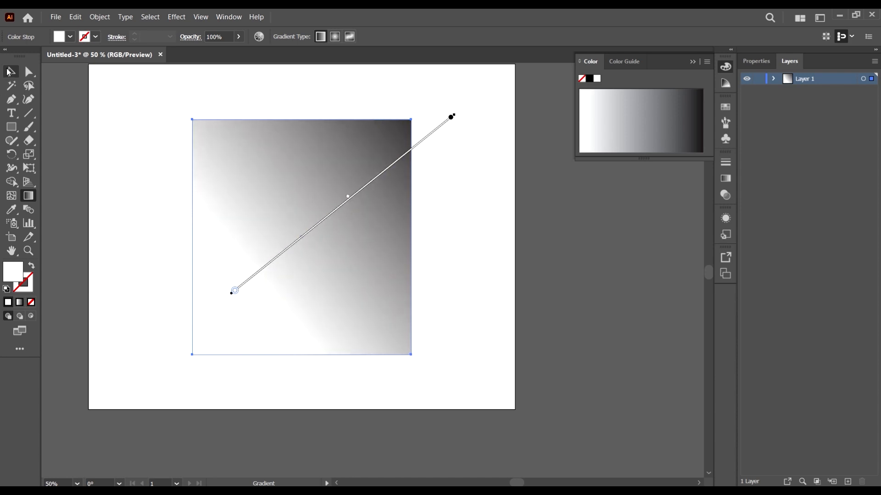
Step: Select the gradient-filled rectangle with the Selection tool and delete it
left_click(12, 72)
scroll(336, 246, "down", 2)
scroll(289, 236, "up", 2)
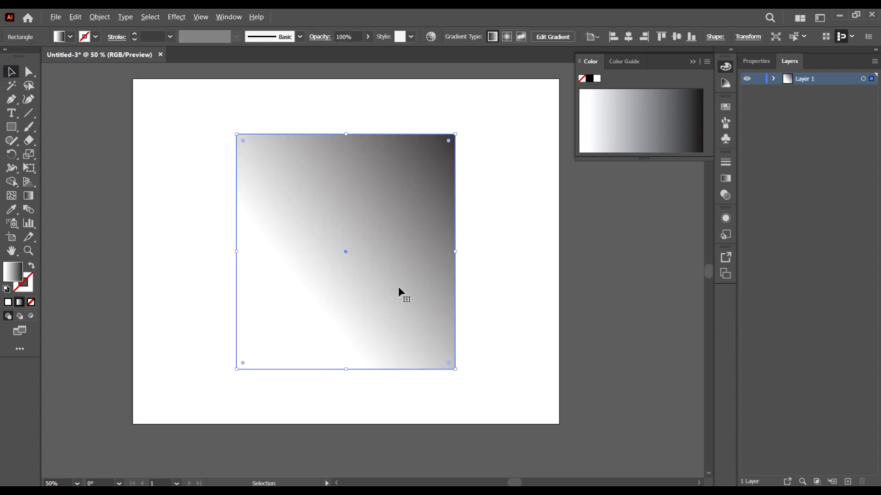
left_click(475, 328)
left_click(400, 311)
key("Delete")
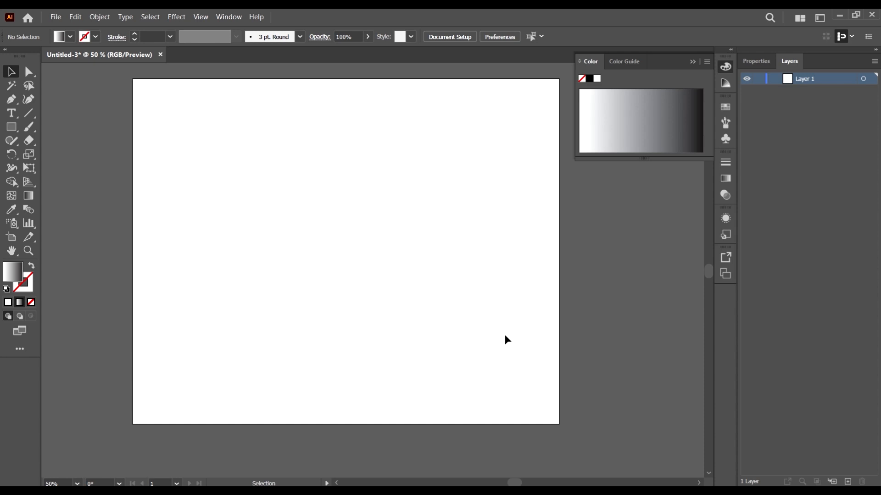
Step: Draw six gradient-filled rectangles of various sizes across the artboard and over its right edge
key("m")
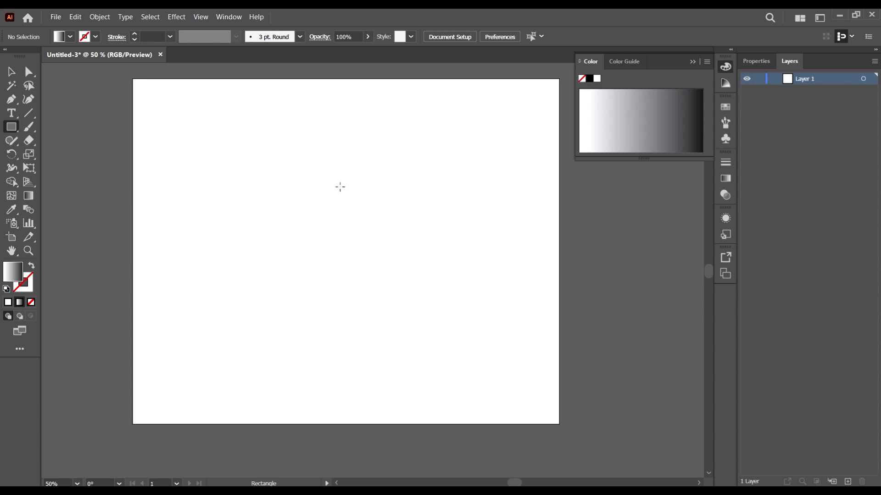
left_click_drag(270, 160, 545, 358)
scroll(200, 129, "up", 3)
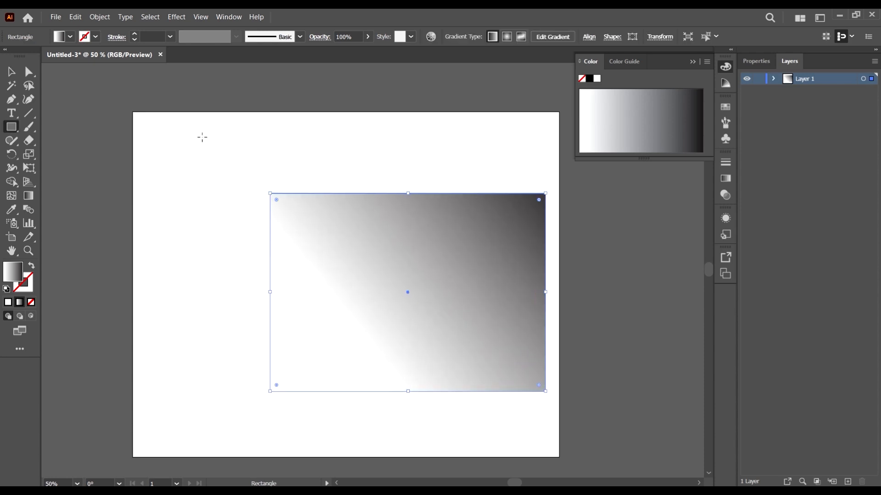
left_click_drag(168, 117, 188, 222)
left_click_drag(270, 133, 414, 199)
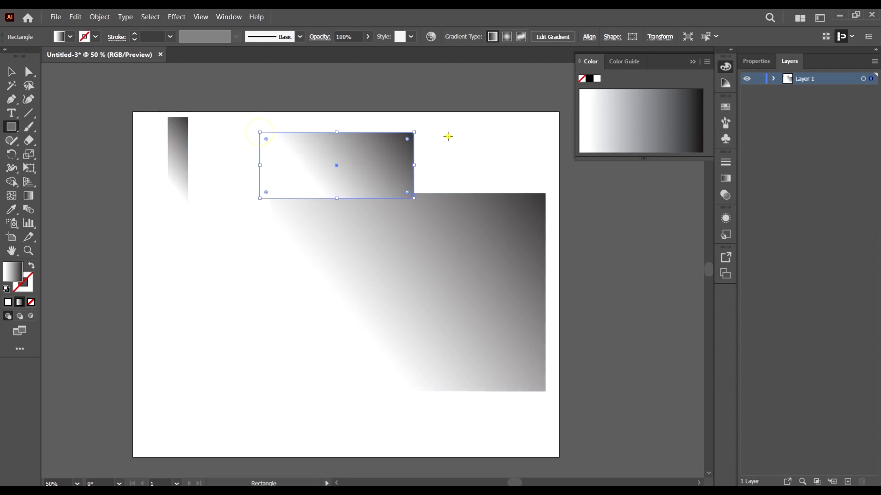
left_click_drag(449, 136, 538, 186)
left_click_drag(527, 86, 584, 163)
left_click_drag(435, 189, 633, 354)
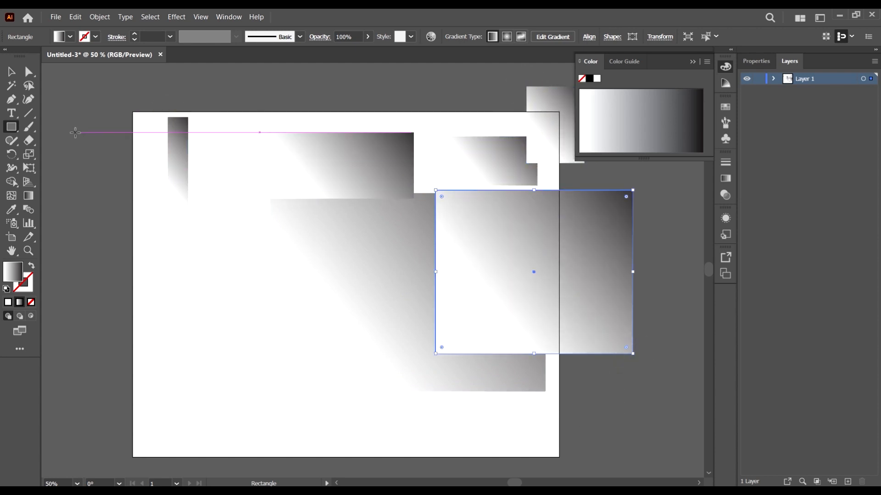
Step: Select all the rectangles and delete them
scroll(330, 189, "down", 1)
left_click(12, 71)
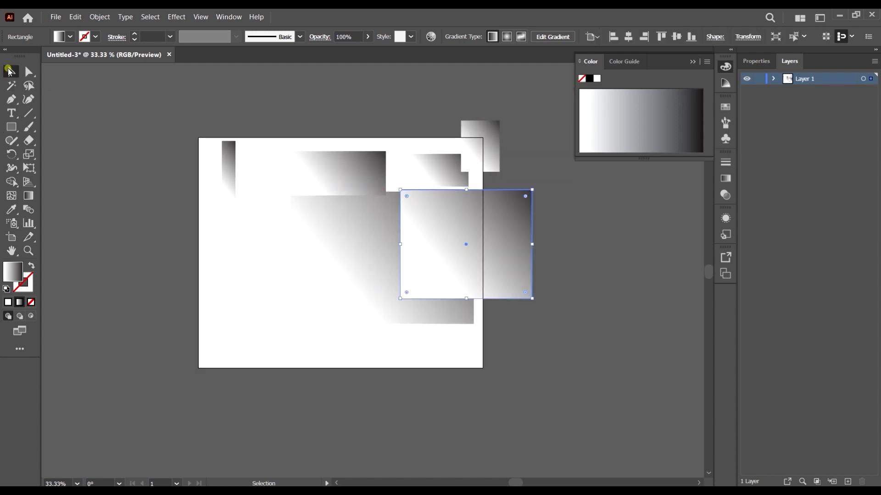
key("ctrl+a")
key("Delete")
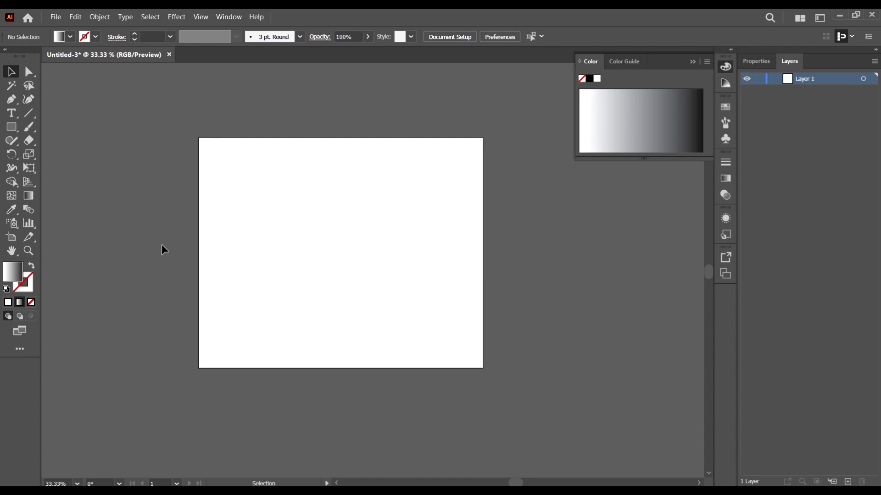
Step: Draw three gradient-filled ellipses, two overlapping on the artboard and one across its right edge, and return to the Selection tool
key("l")
left_click_drag(241, 173, 401, 303)
left_click_drag(430, 192, 525, 323)
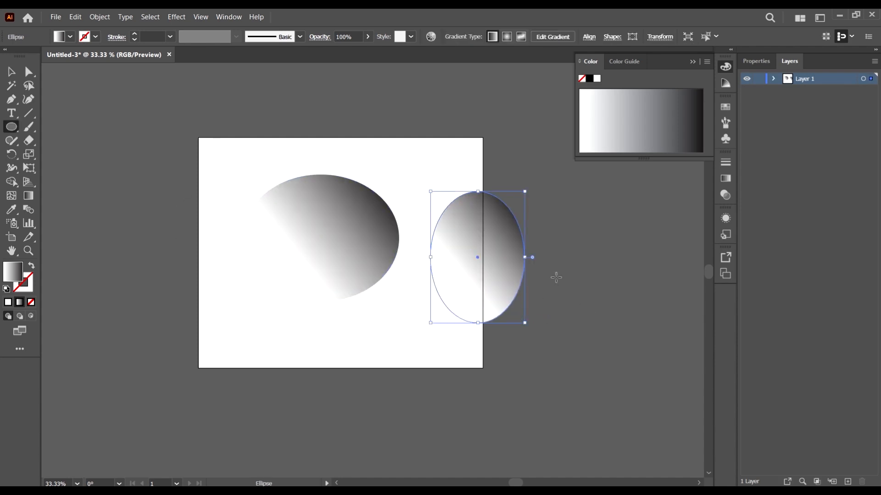
left_click_drag(351, 290, 210, 167)
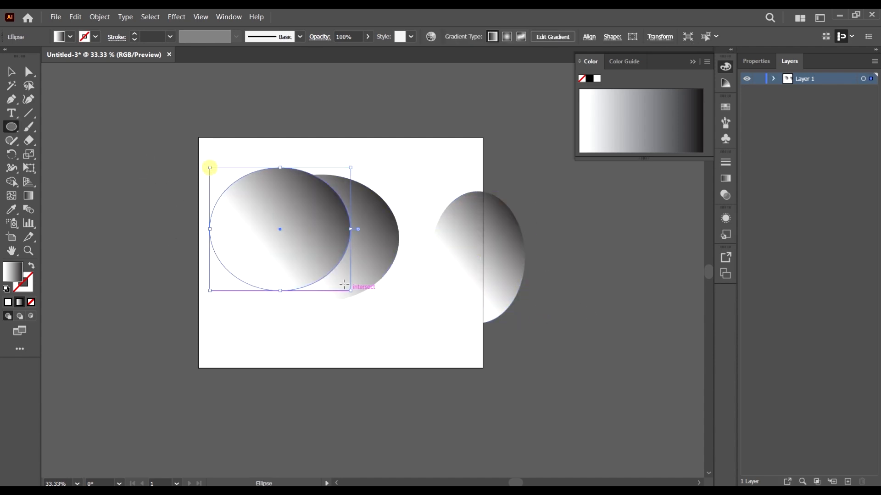
left_click(11, 70)
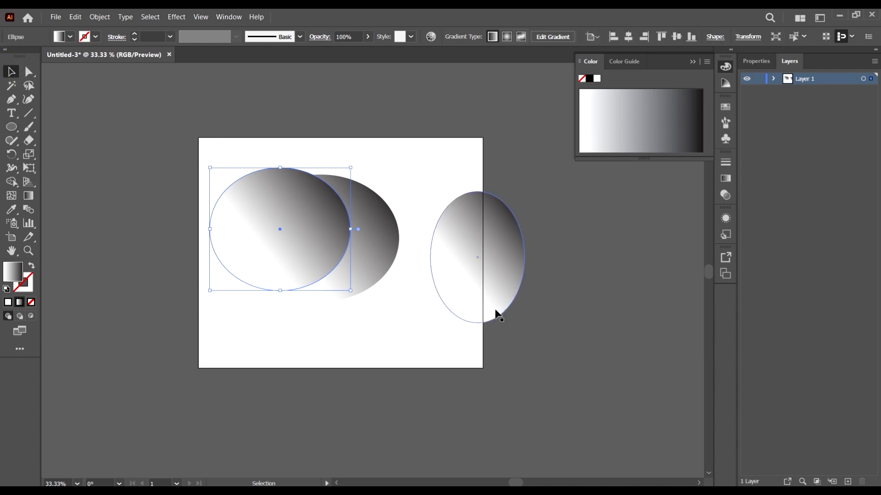
Step: Add two large rectangles over the artboard's right side and two ellipses across its top edge, alternating the Rectangle and Ellipse tools
key("m")
left_click_drag(398, 114, 610, 257)
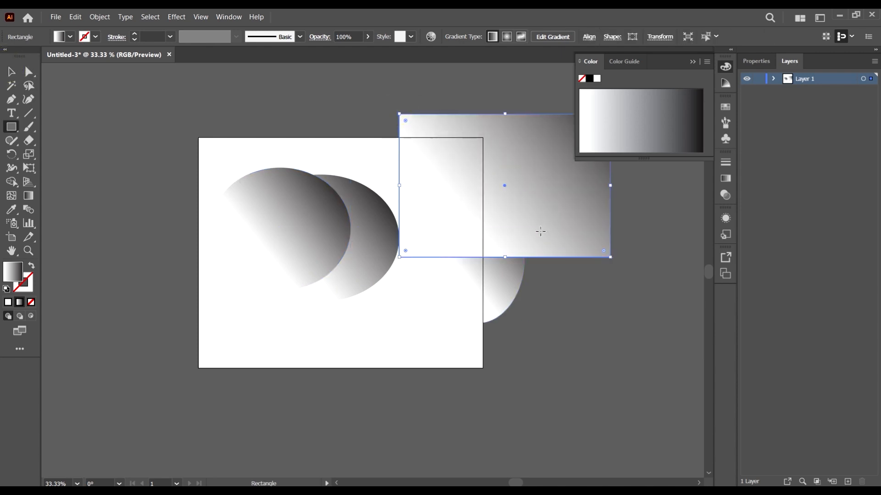
key("l")
left_click_drag(182, 93, 351, 217)
left_click_drag(388, 93, 475, 155)
key("m")
left_click_drag(625, 398, 393, 167)
Step: Select all the ellipses and rectangles and delete them
left_click(12, 69)
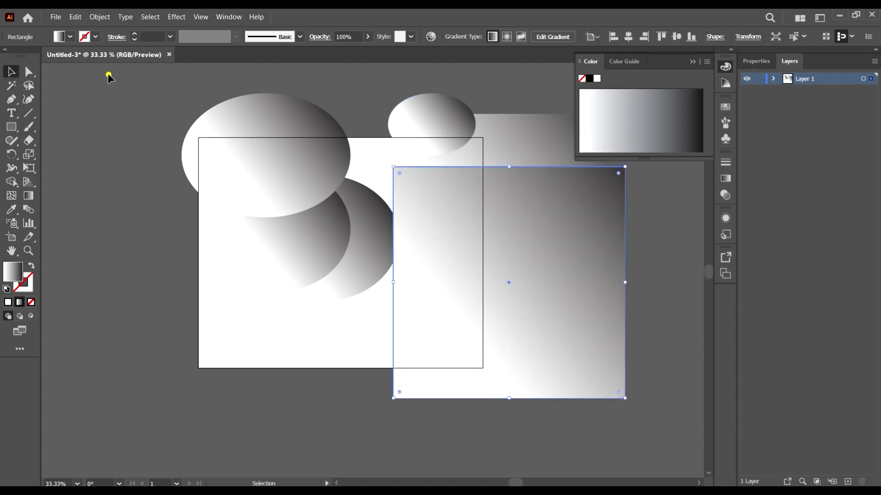
key("ctrl+a")
key("Delete")
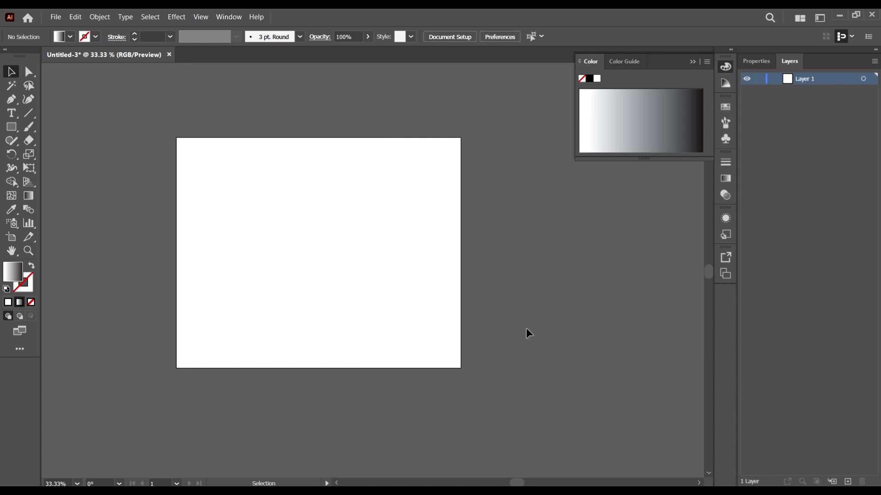
Step: Draw a long winding gradient-filled Pen path that loops around the artboard and past its right edge, and remove its inner tip anchor
scroll(268, 213, "up", 2)
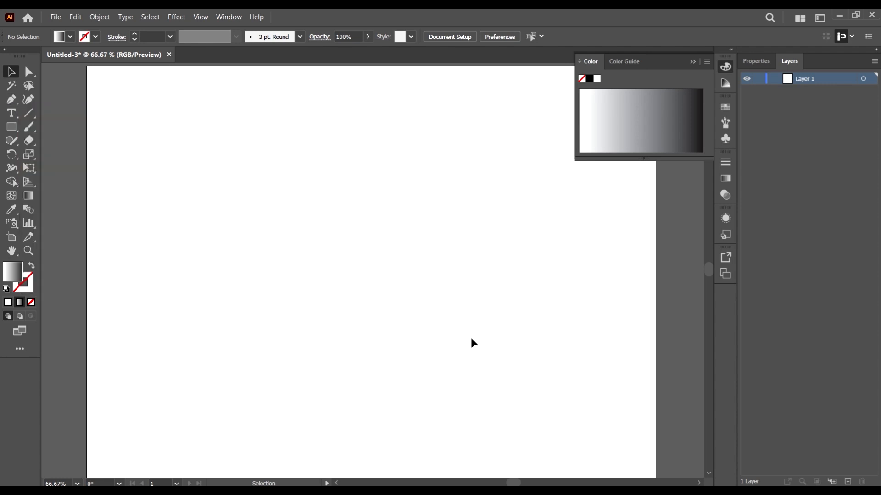
scroll(318, 228, "down", 1)
scroll(440, 328, "down", 2)
scroll(419, 322, "up", 2)
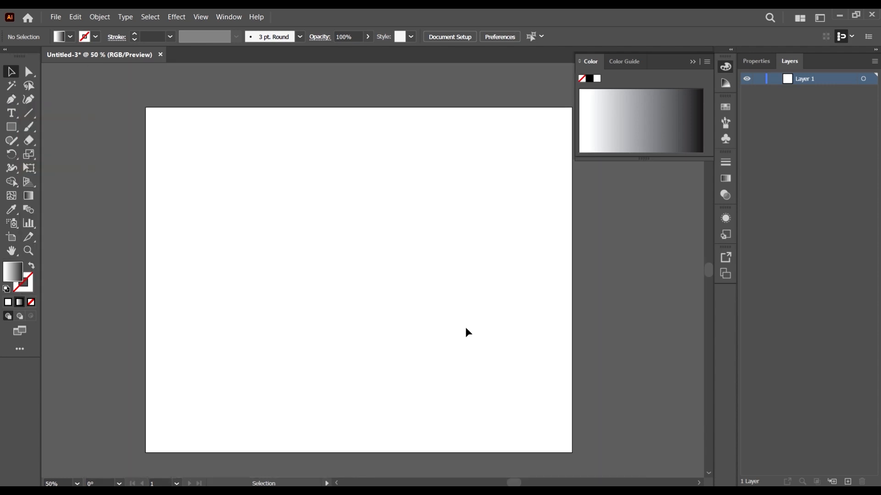
key("p")
left_click(300, 308)
left_click_drag(392, 206, 452, 234)
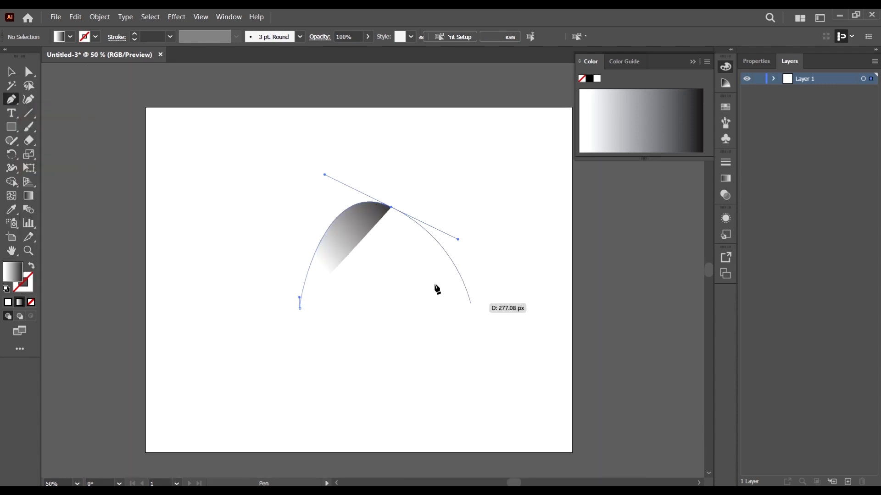
left_click_drag(432, 299, 493, 355)
left_click_drag(536, 296, 545, 242)
left_click(416, 186)
left_click_drag(518, 178, 588, 188)
left_click_drag(609, 227, 616, 257)
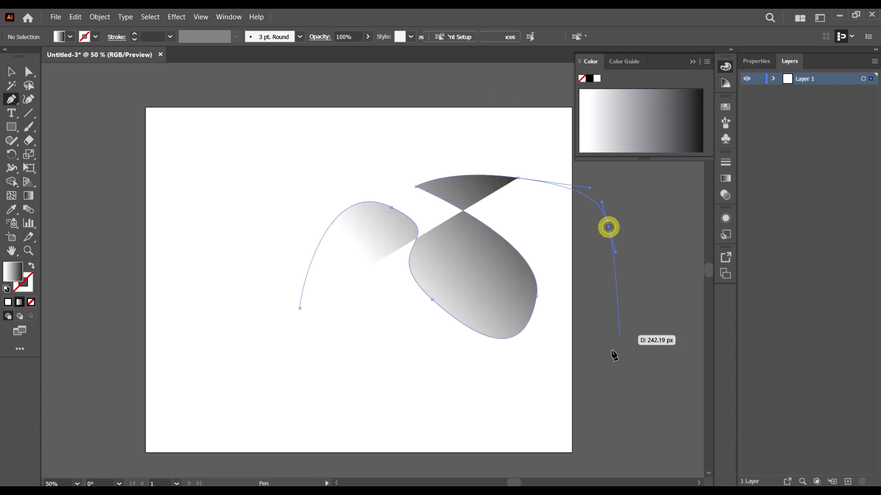
left_click_drag(609, 356, 604, 370)
left_click_drag(560, 399, 470, 400)
left_click_drag(370, 376, 308, 323)
left_click_drag(282, 296, 244, 311)
left_click_drag(183, 313, 197, 359)
left_click_drag(253, 371, 362, 418)
left_click_drag(346, 437, 391, 462)
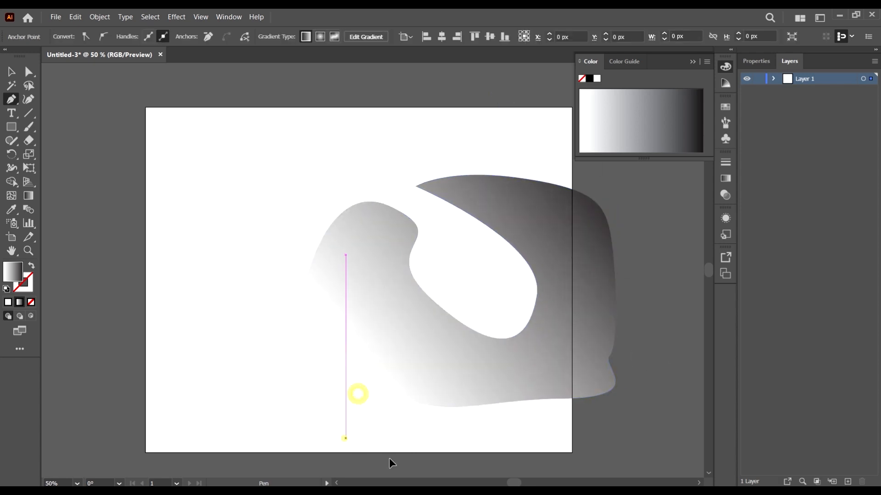
left_click_drag(470, 450, 499, 434)
left_click_drag(546, 430, 635, 386)
mouse_move(640, 290)
left_mouse_down()
mouse_move(640, 280)
mouse_move(639, 289)
left_mouse_up()
left_click_drag(670, 194, 648, 179)
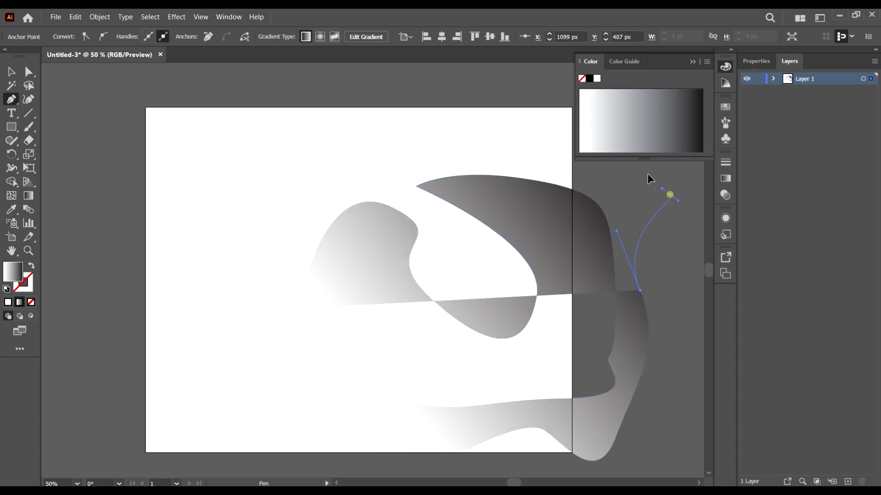
left_click_drag(524, 158, 348, 187)
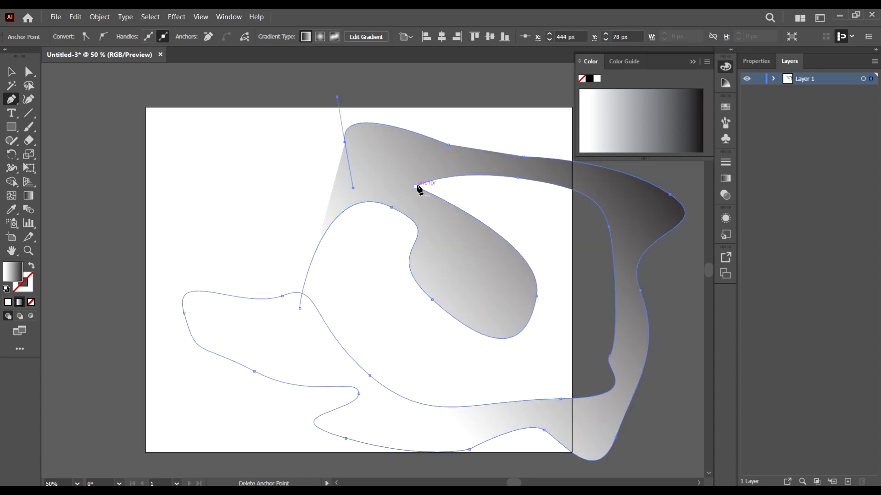
left_click(416, 187)
Step: Return to the Selection tool, select the winding gradient path and delete it
left_click(10, 71)
left_click(216, 147)
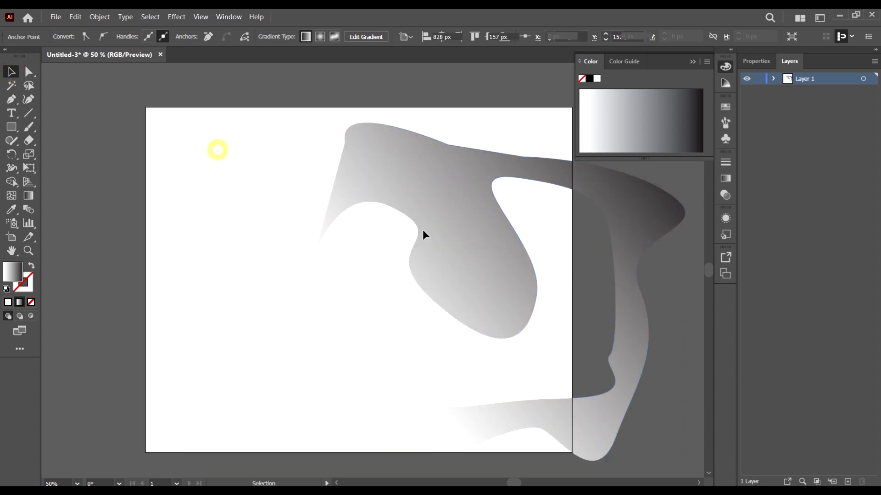
left_click(486, 207)
key("Delete")
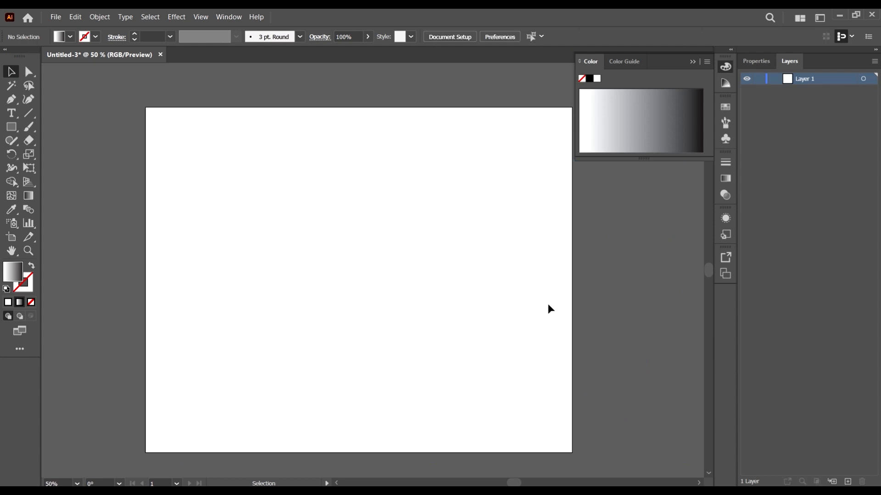
Step: Draw an open wavy Pen path of six anchors from the artboard's upper left, through a dip, to beyond its right edge
left_click(10, 100)
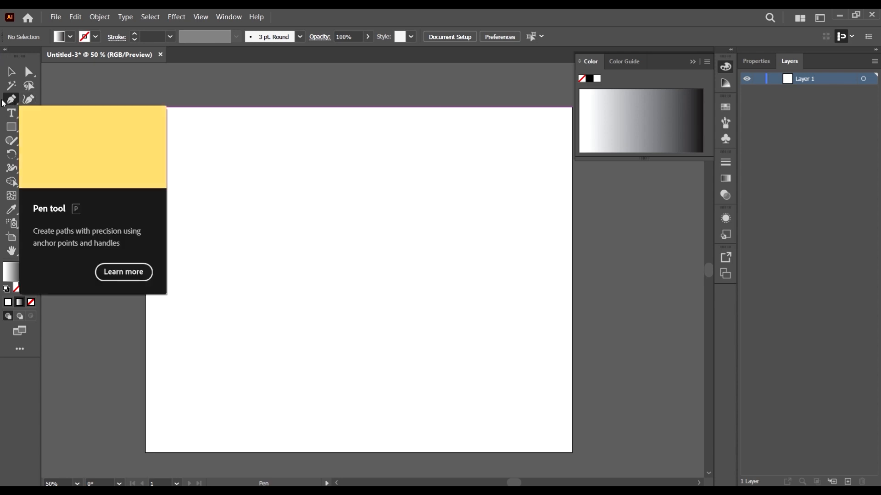
left_click(194, 217)
left_click_drag(286, 185, 383, 233)
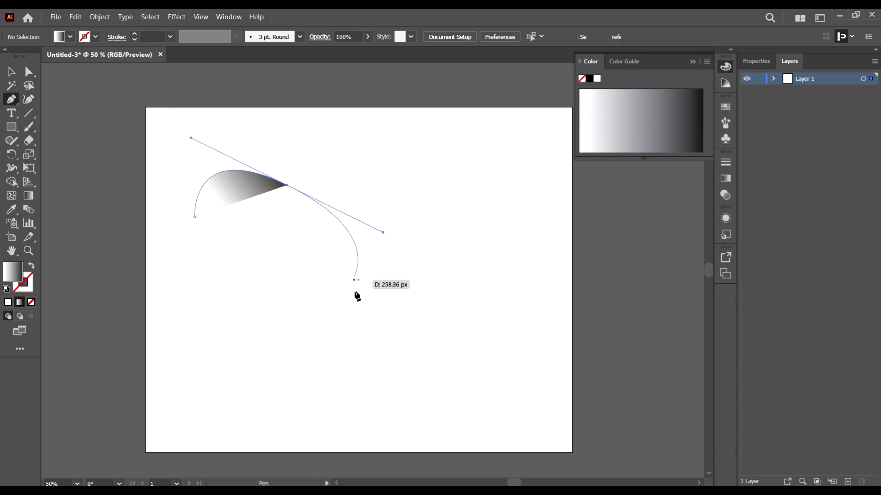
left_click_drag(402, 339, 448, 337)
left_click_drag(472, 331, 529, 279)
left_click_drag(466, 191, 475, 143)
left_click(622, 263)
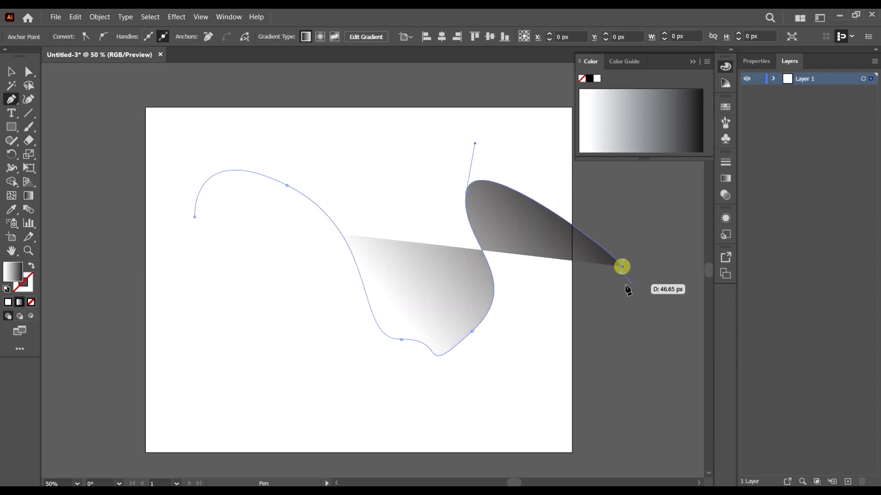
Step: End the wavy path, select it with the Selection tool and fill it with red (FF0000)
left_click(12, 72)
left_click(414, 129)
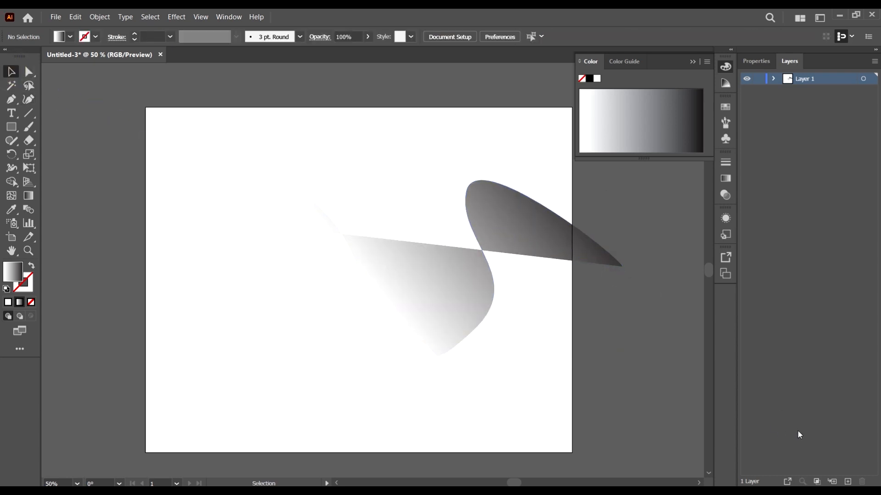
left_click(501, 222)
left_click(70, 37)
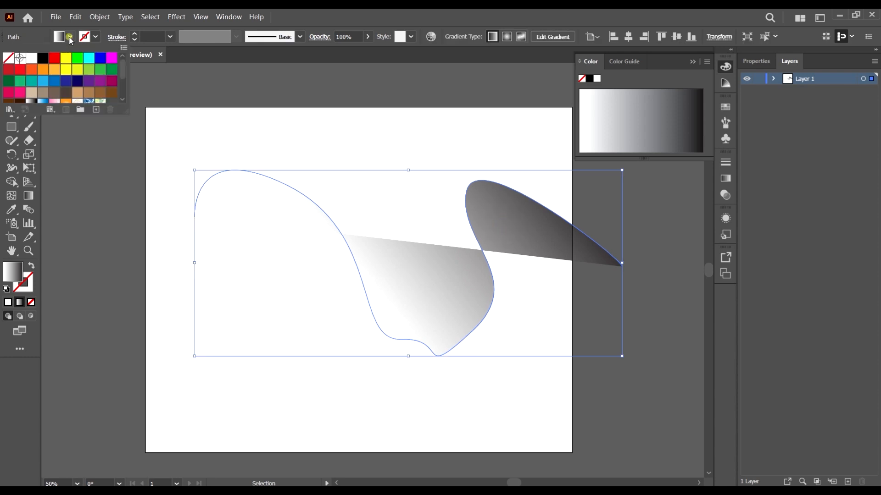
left_click(55, 61)
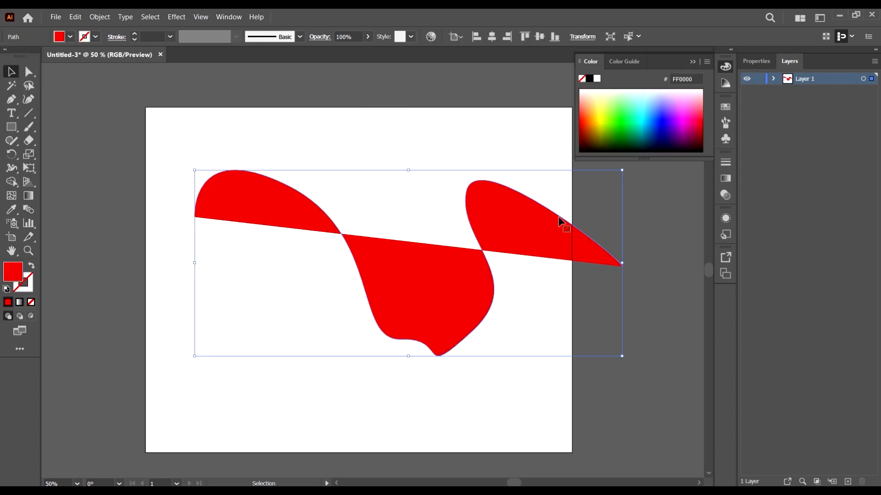
Step: Add anchor points with the Add Anchor Point tool on the red path's left crest, descending slope, dip's right side and right lobe
left_click(497, 208)
key("plus")
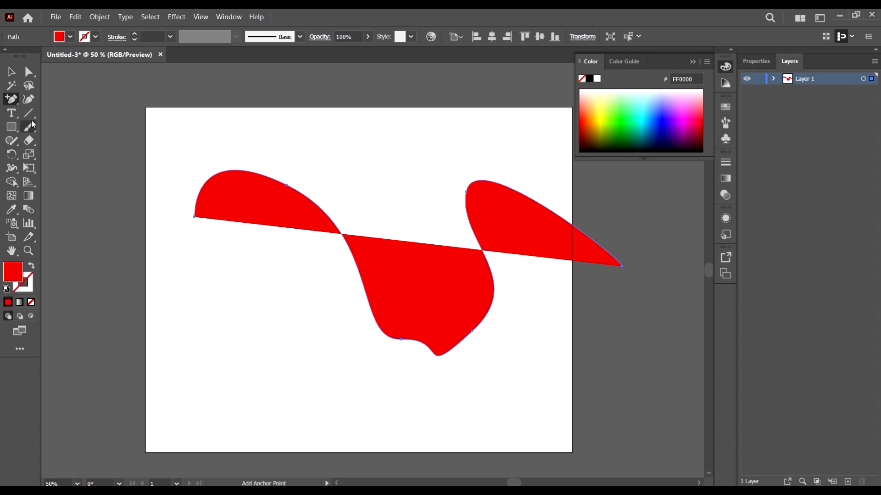
left_click(531, 199)
left_click(332, 221)
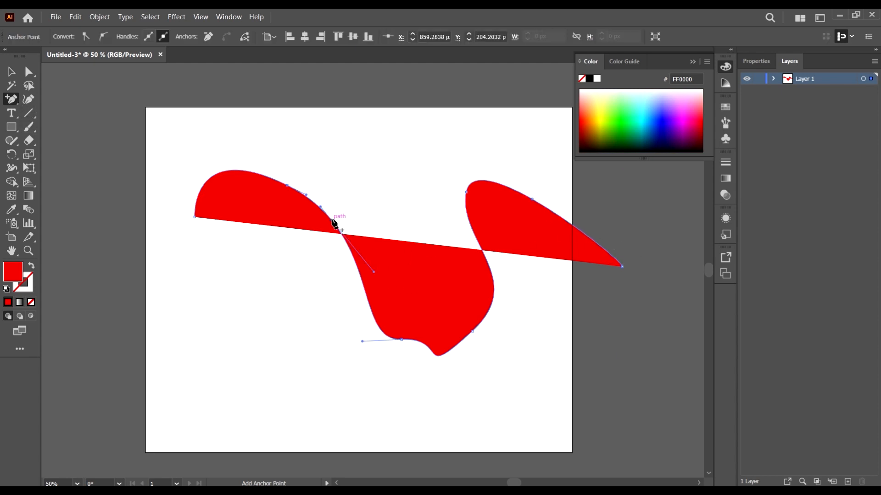
left_click(362, 285)
left_click(239, 171)
left_click(312, 204)
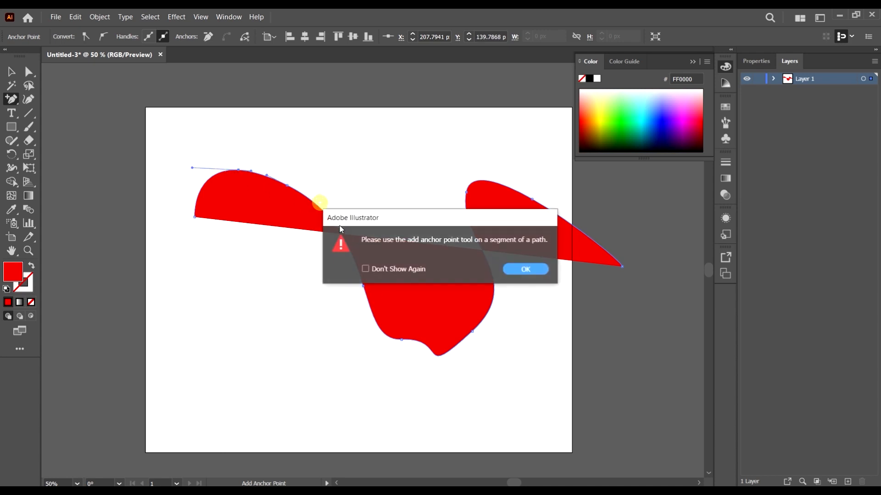
left_click(526, 268)
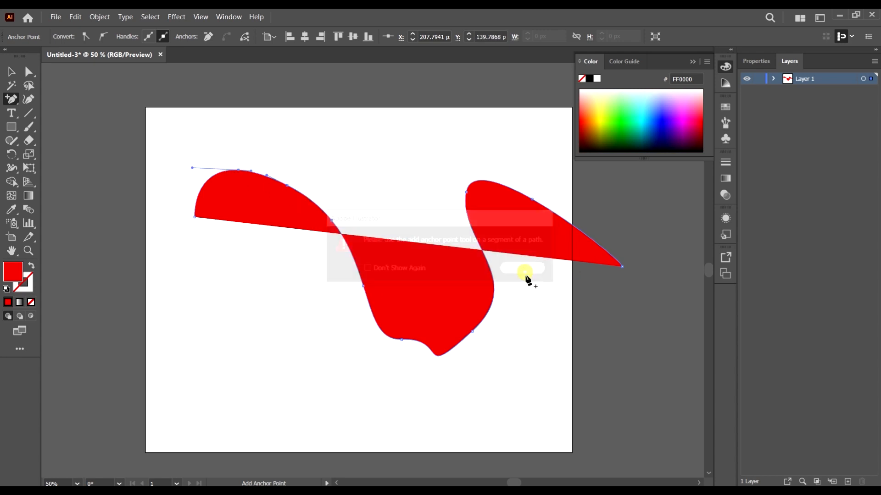
left_click(493, 294)
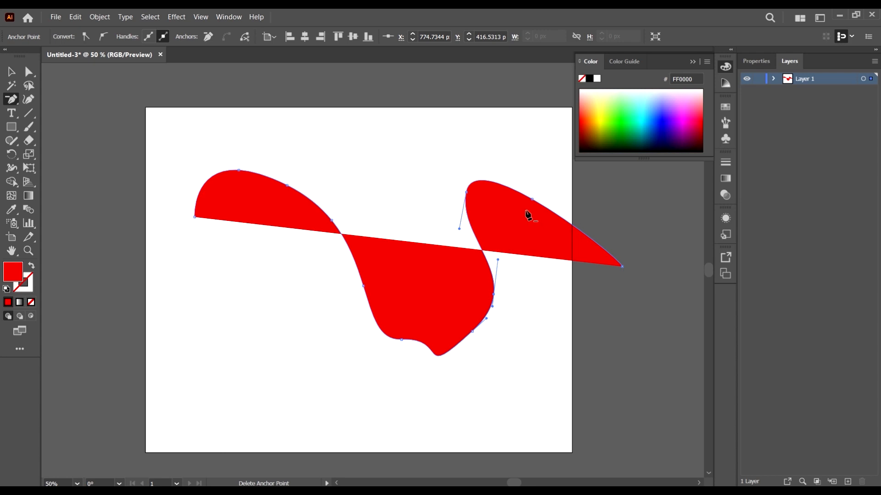
Step: Delete four anchor points from the red path's right lobe and the right side of its dip with the Delete Anchor Point tool
left_click(532, 200)
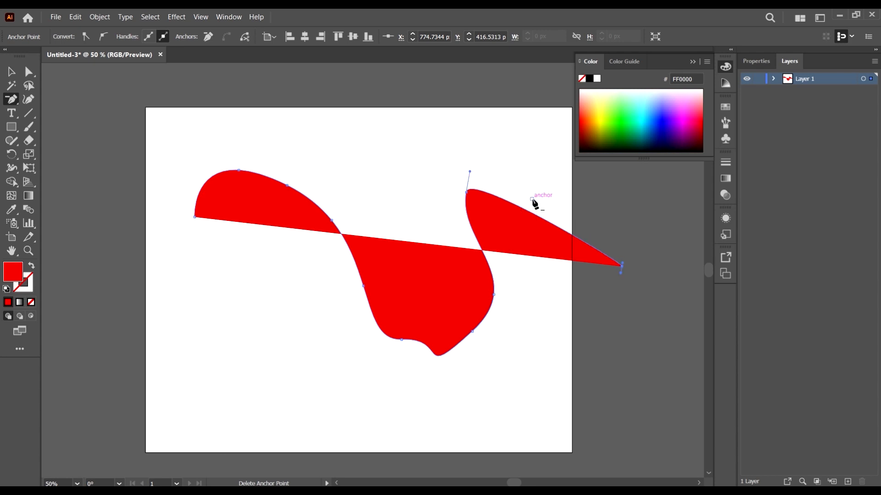
left_click(467, 191)
left_click(494, 295)
left_click(472, 332)
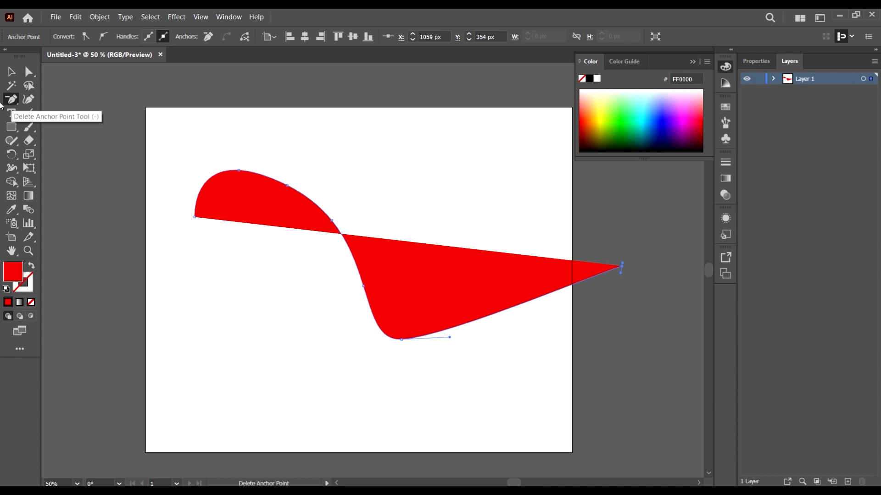
Step: Delete two anchor points from the slope of the red path's left hump and return to the Selection tool
left_click(333, 221)
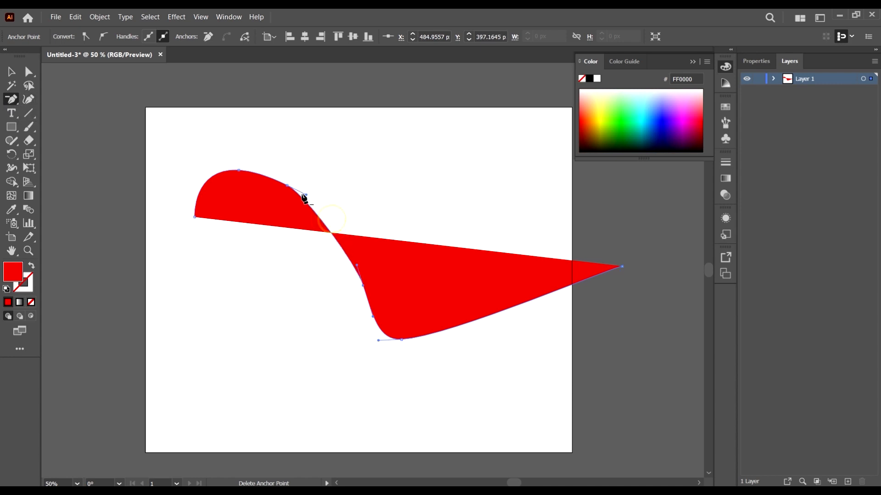
left_click(287, 189)
left_click(538, 269)
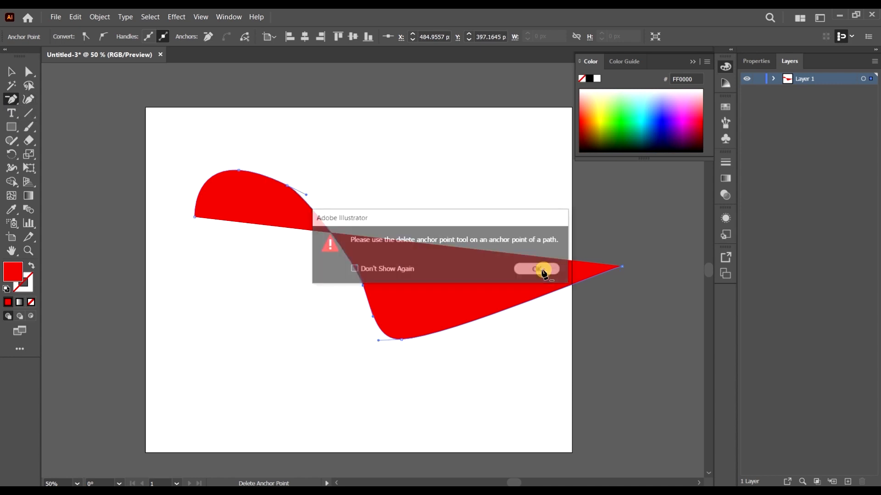
scroll(448, 283, "down", 2)
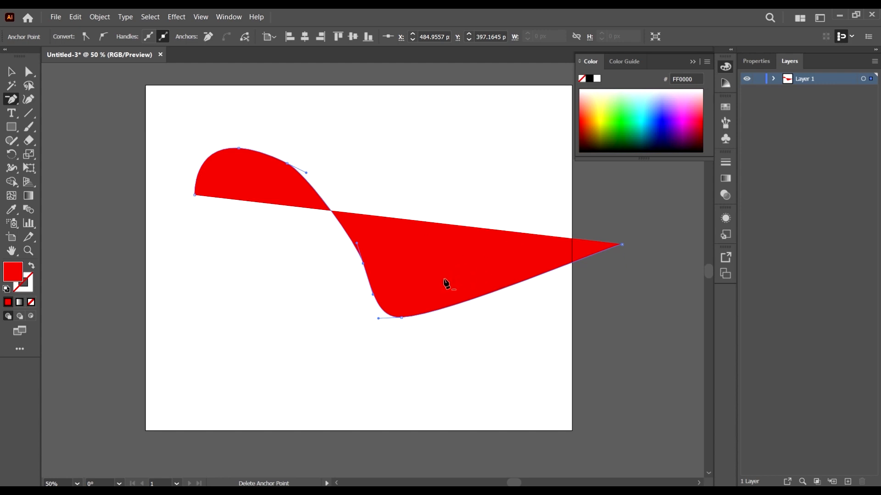
scroll(253, 232, "up", 3)
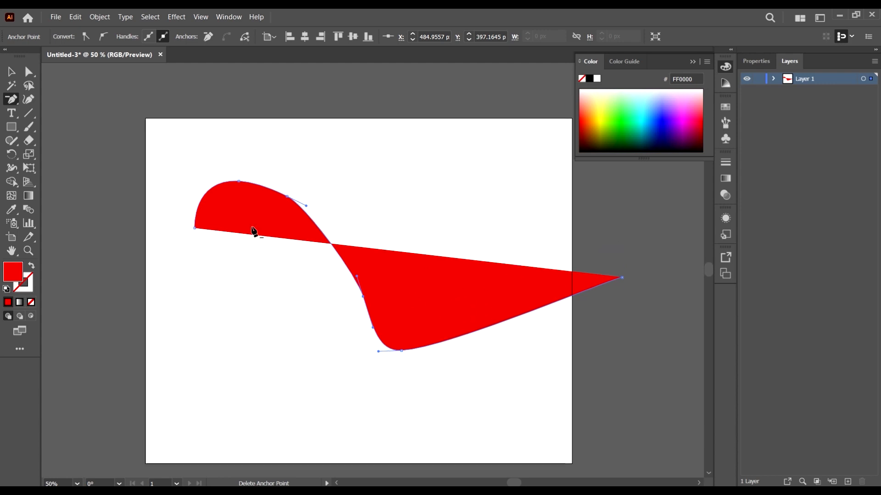
left_click(290, 198)
left_click(537, 269)
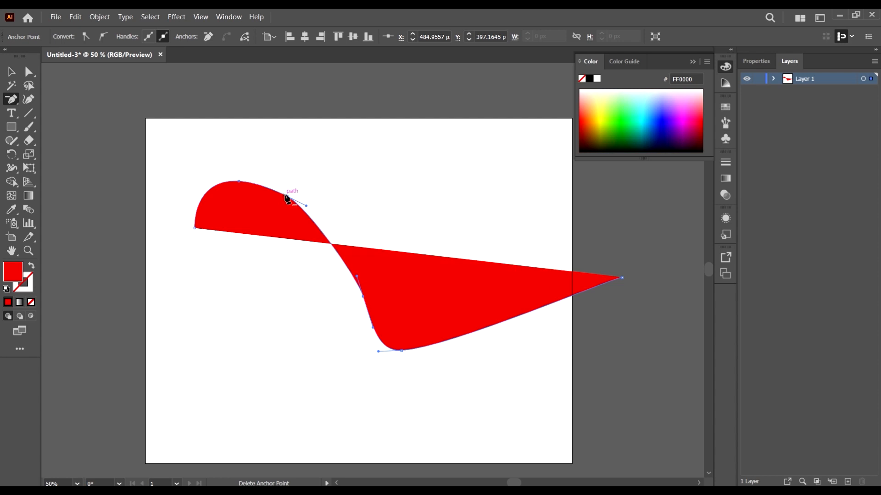
left_click(287, 196)
left_click(10, 73)
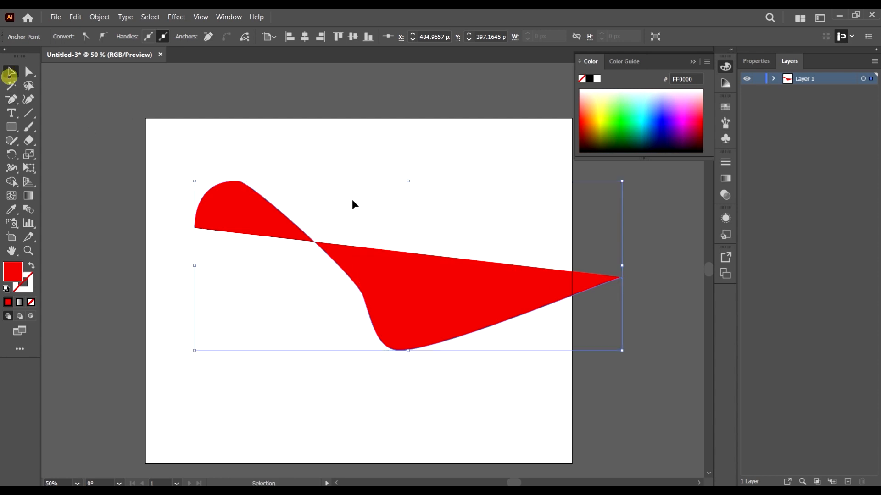
Step: Select the red path and delete it from the artboard
scroll(354, 202, "down", 1)
left_click(412, 253)
key("Delete")
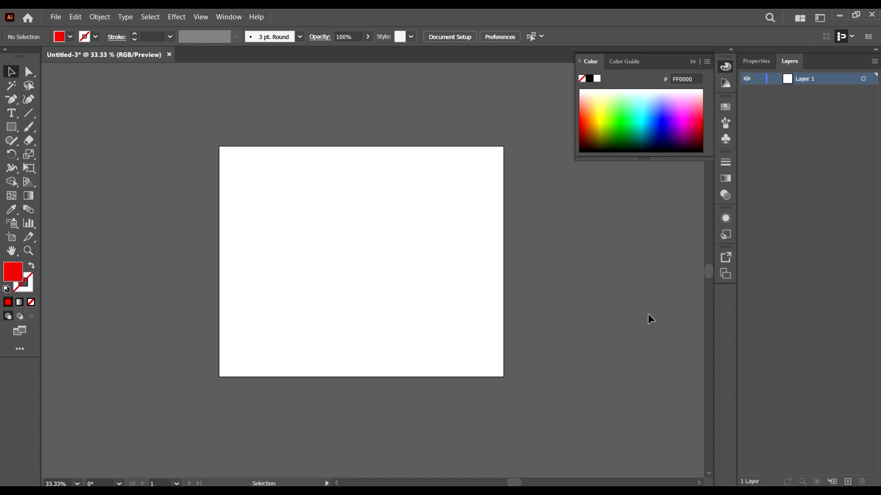
Step: Show the rulers and place two horizontal guides across the artboard, one in its upper part and one in its lower part
key("ctrl+r")
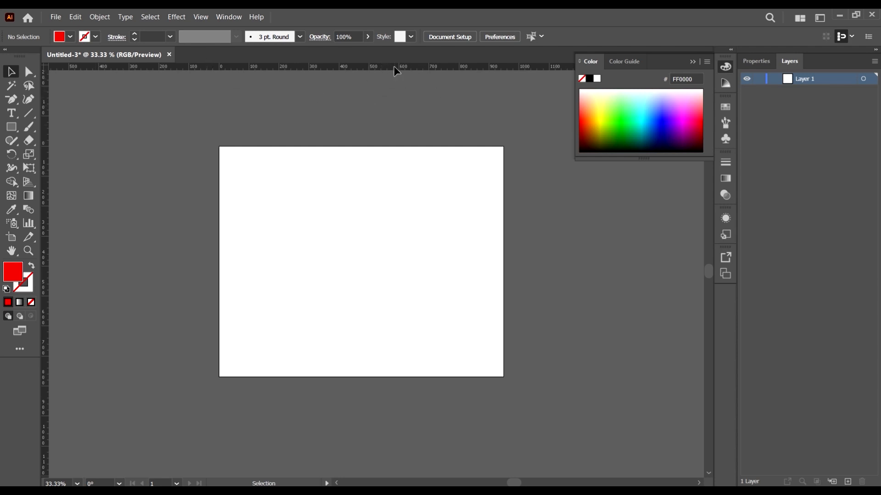
left_click_drag(394, 67, 395, 108)
left_click_drag(402, 215, 402, 215)
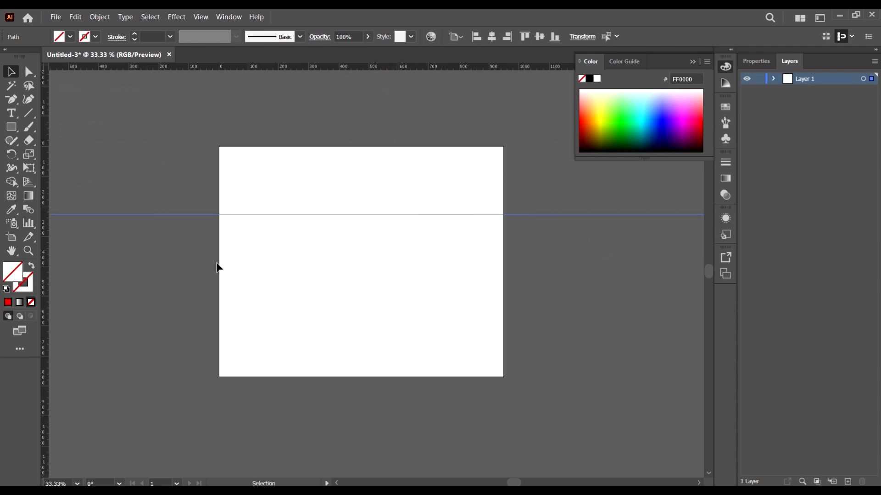
left_click_drag(330, 63, 342, 313)
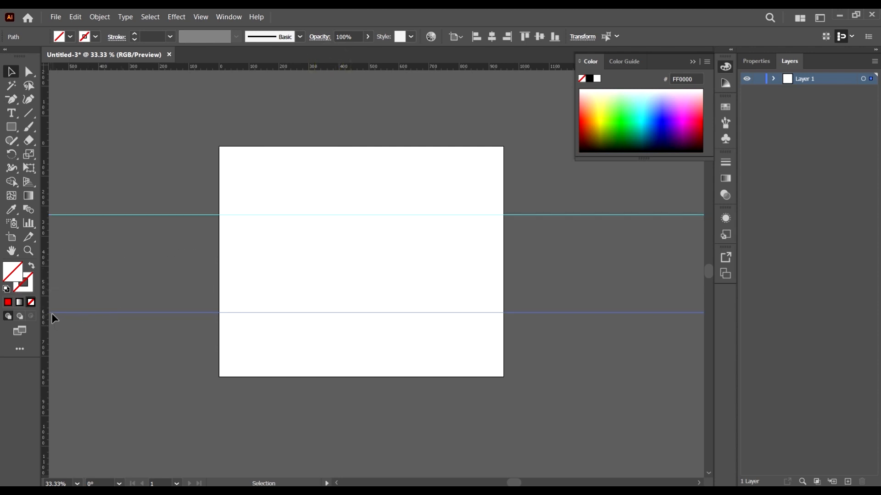
Step: Move the lower horizontal guide up slightly, then select both horizontal guides and shift them down together
left_click_drag(106, 314, 113, 300)
left_click(178, 142)
left_click(583, 338)
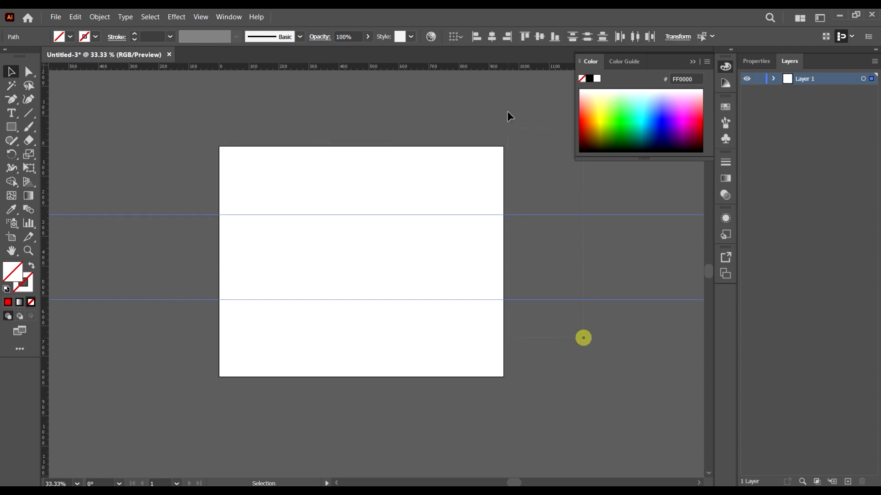
left_click_drag(556, 216, 556, 223)
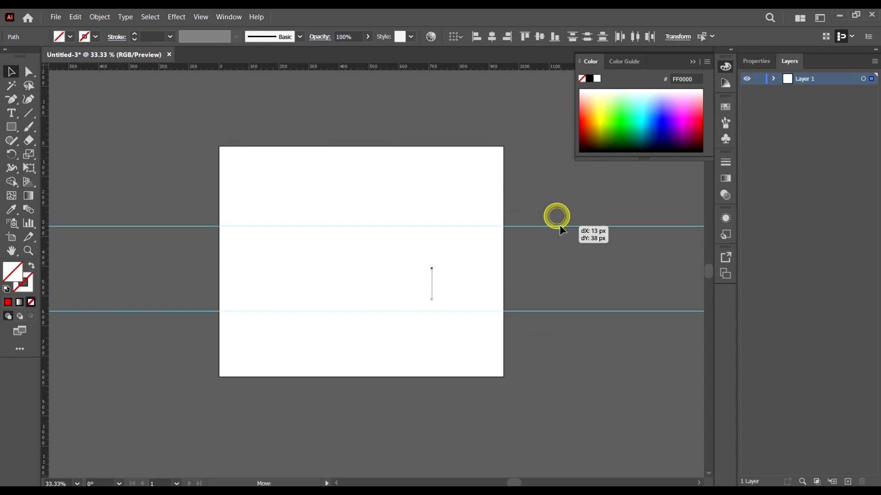
Step: Place two vertical guides across the artboard, dividing it roughly into thirds, and shift both slightly left together
left_click_drag(48, 115, 315, 161)
left_click_drag(45, 107, 407, 184)
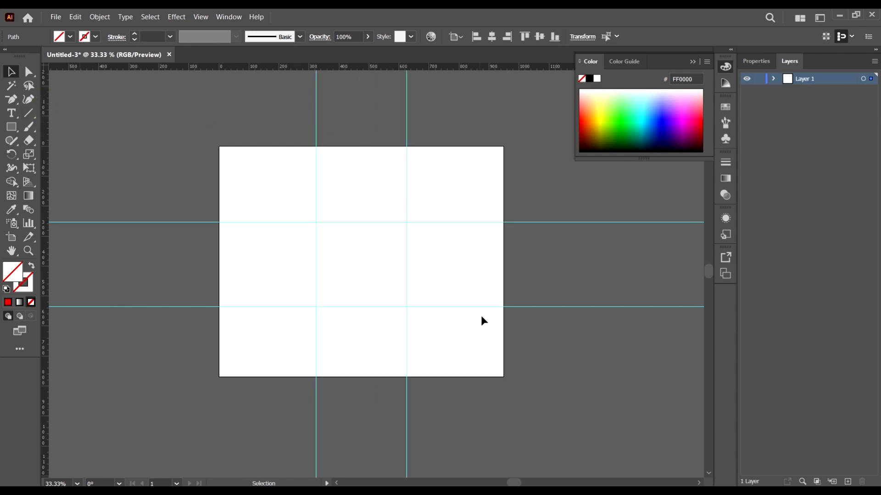
left_click_drag(464, 391, 286, 369)
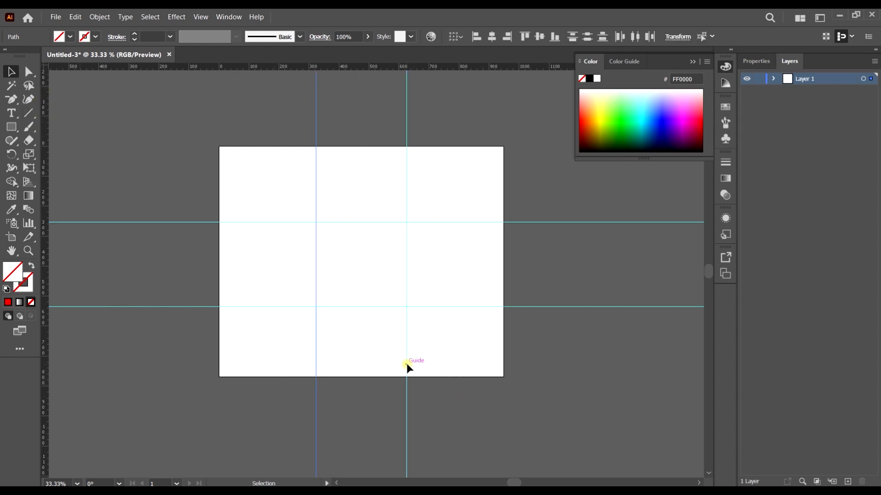
left_click_drag(407, 364, 405, 365)
scroll(515, 393, "up", 3)
Step: Select several guides together, first the two horizontal ones and finally all four, and clear the selection
left_click_drag(515, 393, 552, 187)
left_click(553, 191)
scroll(565, 202, "down", 6)
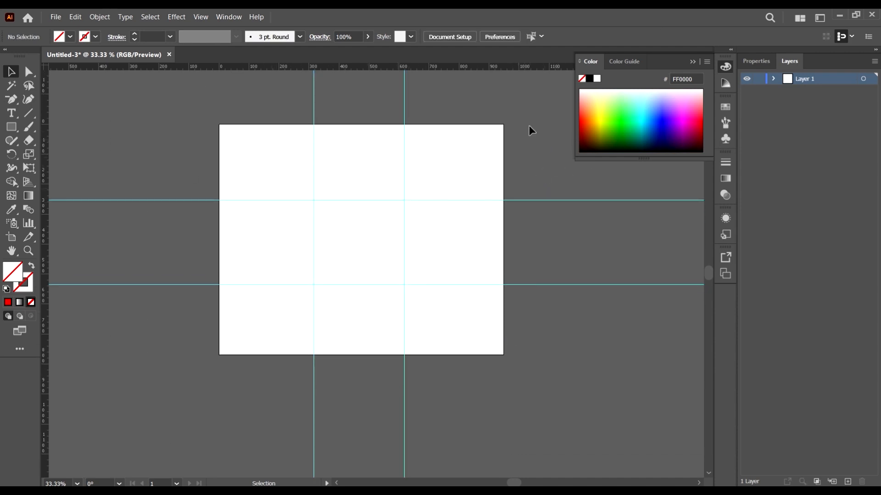
left_click_drag(528, 126, 330, 313)
scroll(504, 399, "up", 1)
left_click_drag(500, 388, 426, 188)
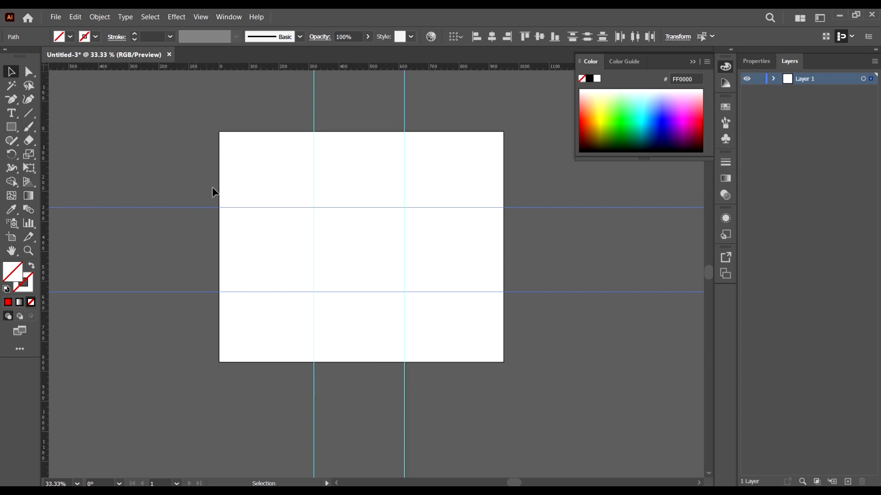
left_click_drag(188, 102, 450, 296)
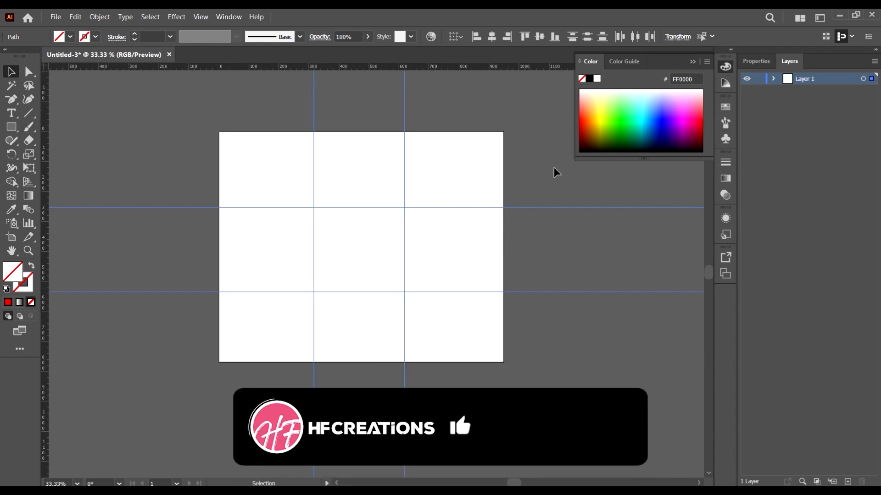
left_click(528, 147)
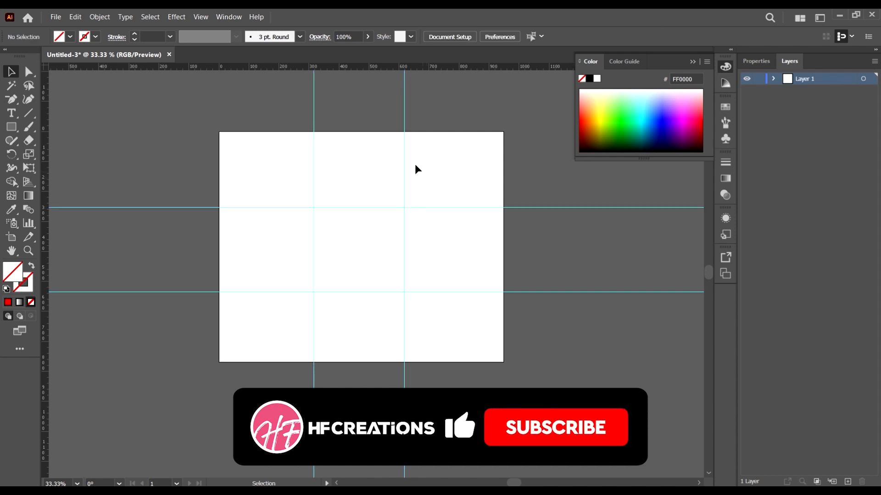
Step: Delete both vertical guides and both horizontal guides from the document
scroll(403, 157, "up", 2)
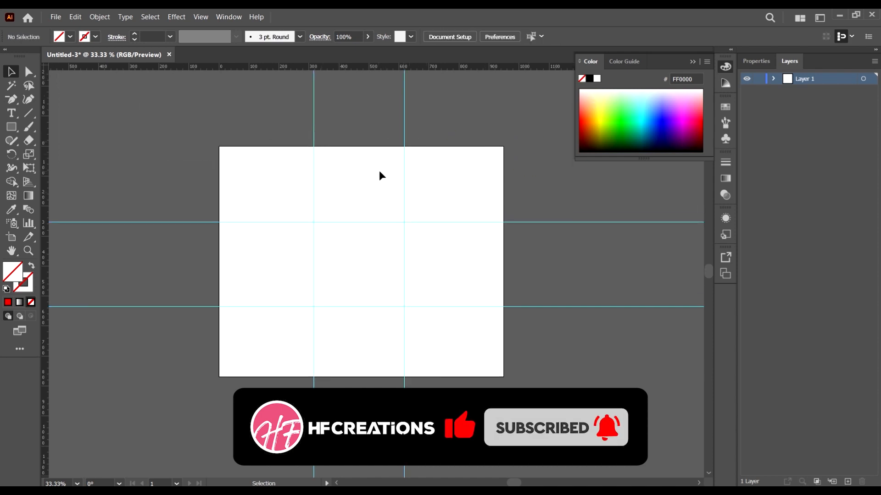
left_click(403, 155)
key("Delete")
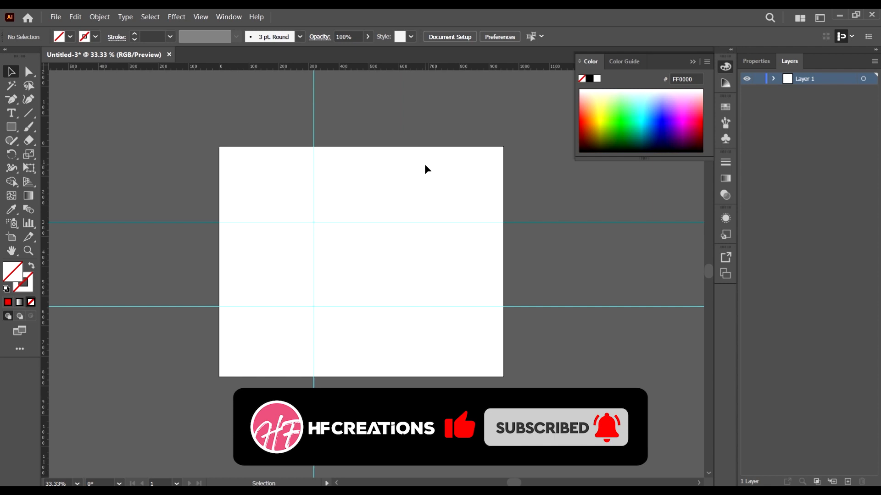
left_click(314, 132)
key("Delete")
left_click_drag(562, 305, 555, 159)
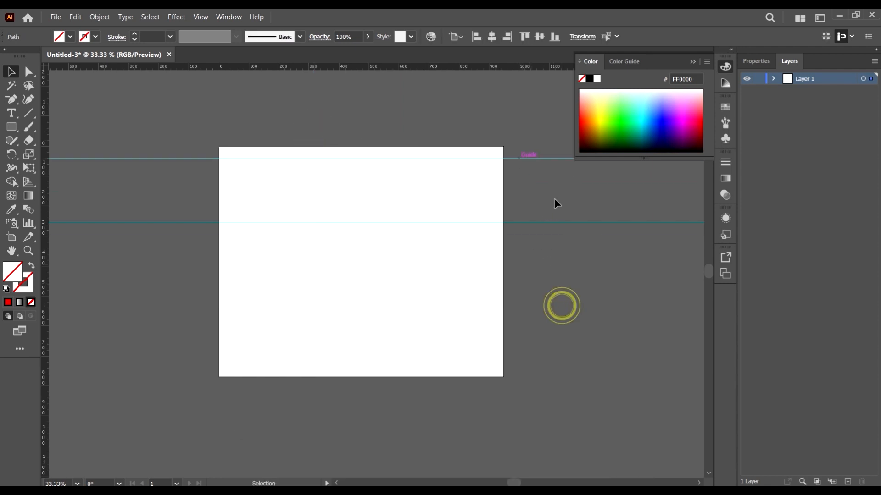
key("Delete")
left_click(560, 223)
key("Delete")
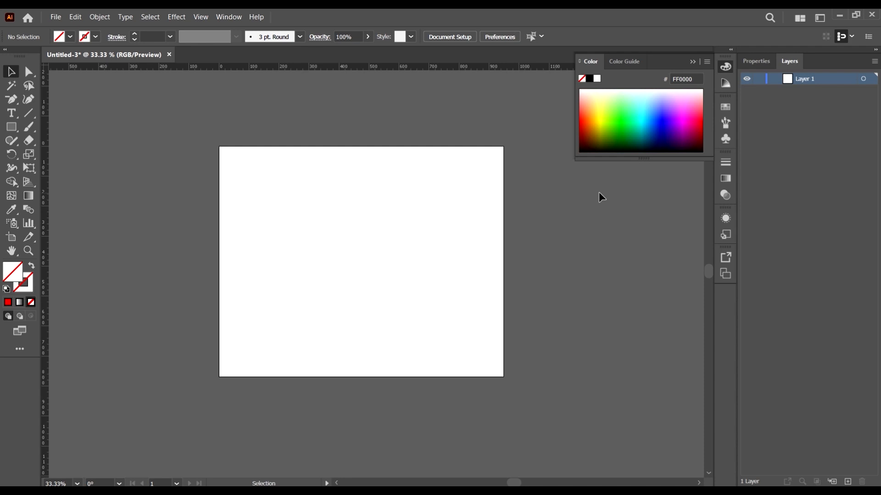
Step: Draw an upright rectangle across the artboard's left edge and fill it with yellow (FFFF00)
left_click(12, 127)
left_click_drag(157, 225, 239, 332)
left_click(11, 71)
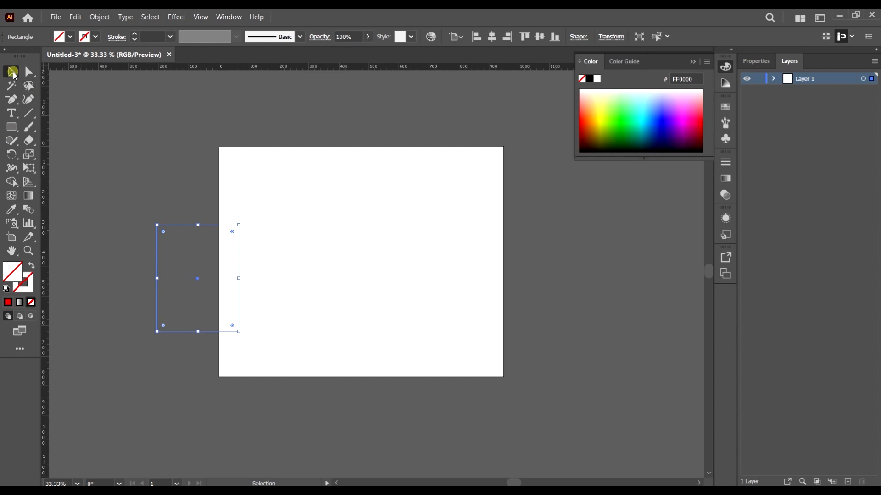
left_click(69, 37)
left_click(64, 57)
left_click(270, 241)
Step: Move the yellow rectangle off the artboard to its left, then paste two copies of it side by side onto the artboard
left_click_drag(194, 285, 209, 220)
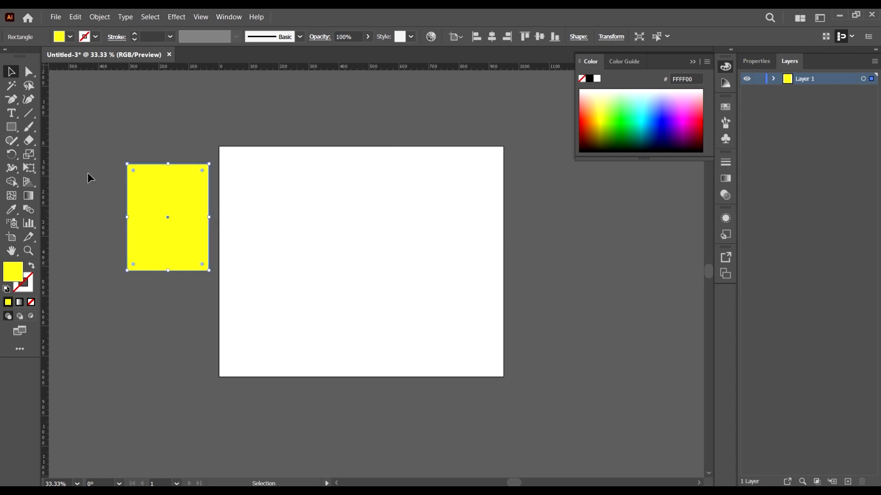
left_click_drag(179, 198, 154, 248)
key("ctrl+v")
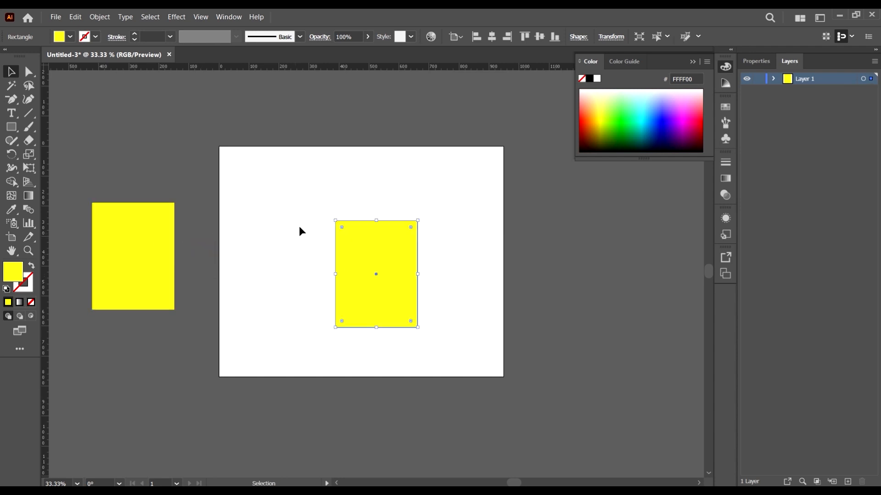
left_click_drag(371, 247, 331, 214)
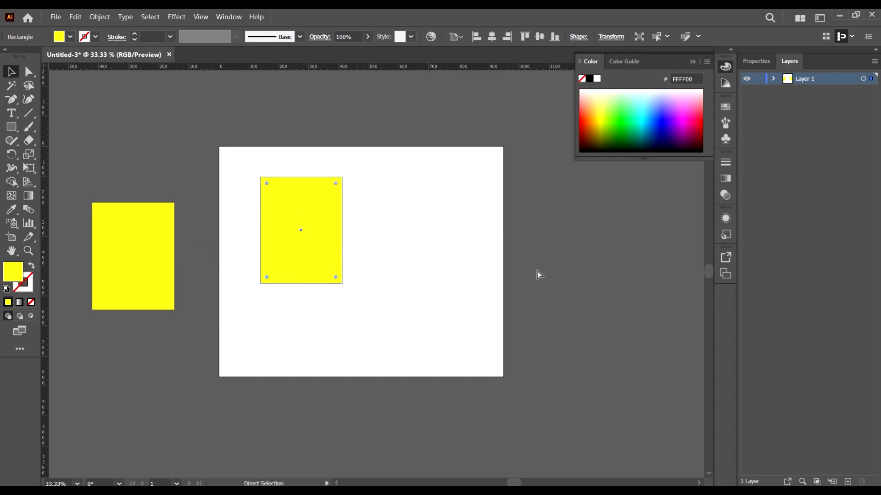
key("ctrl+v")
left_click_drag(396, 253, 469, 195)
Step: Select the yellow rectangle beside the artboard, paste another copy, and undo the paste
left_click_drag(181, 338, 146, 293)
key("a")
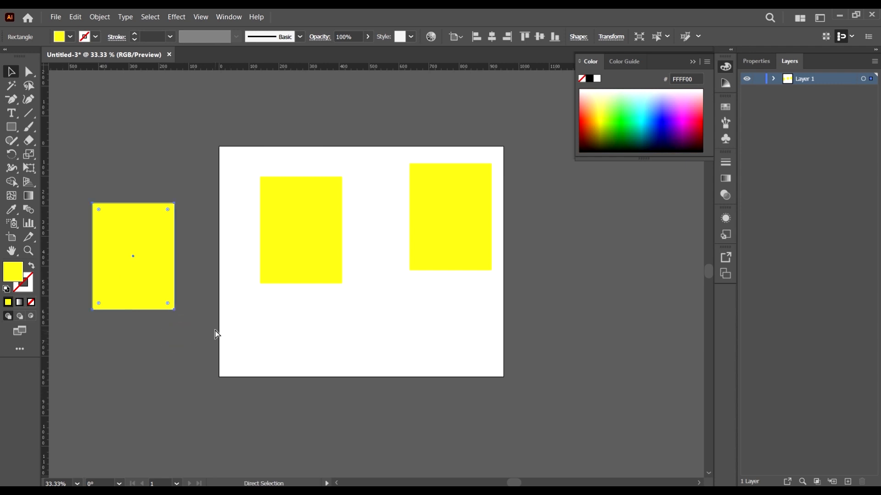
key("ctrl+v")
key("v")
key("ctrl+z")
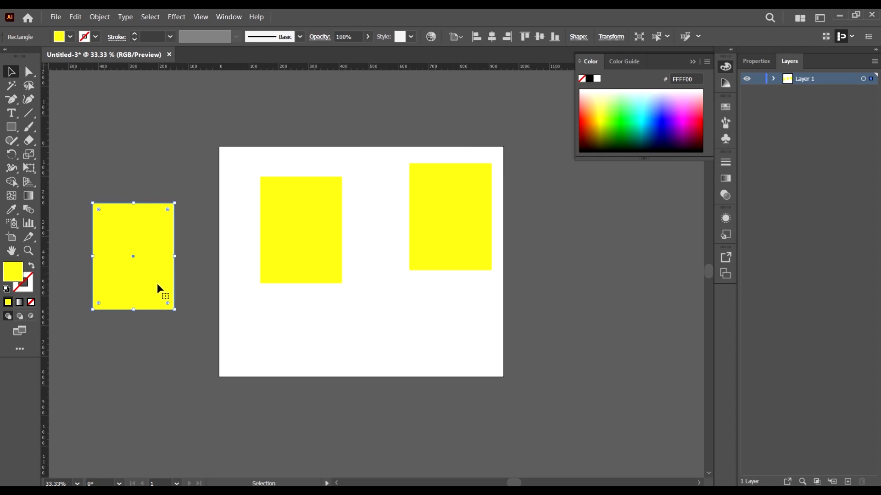
Step: Move the outer rectangle over the artboard's left edge, paste a copy in front of it, and pull the copy aside and back
left_click_drag(157, 284, 195, 302)
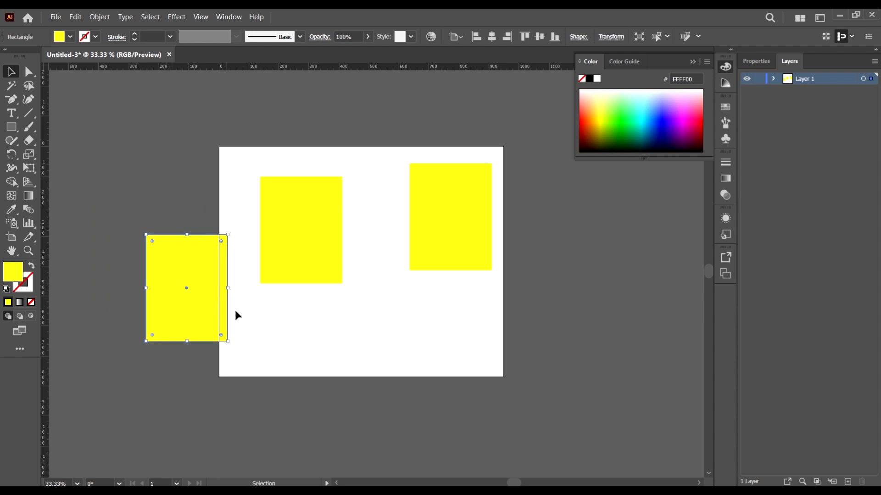
left_click(277, 328)
left_click_drag(206, 307, 125, 326)
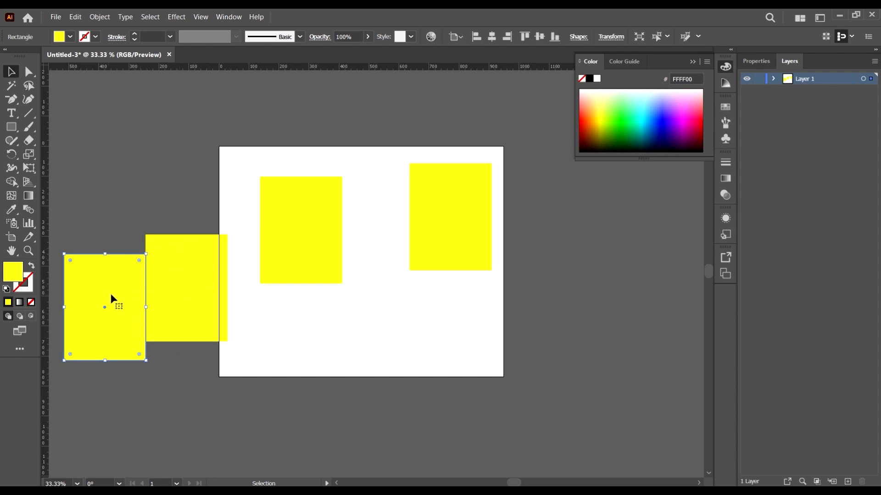
left_click_drag(111, 295, 193, 275)
left_click(251, 388)
left_click(198, 303)
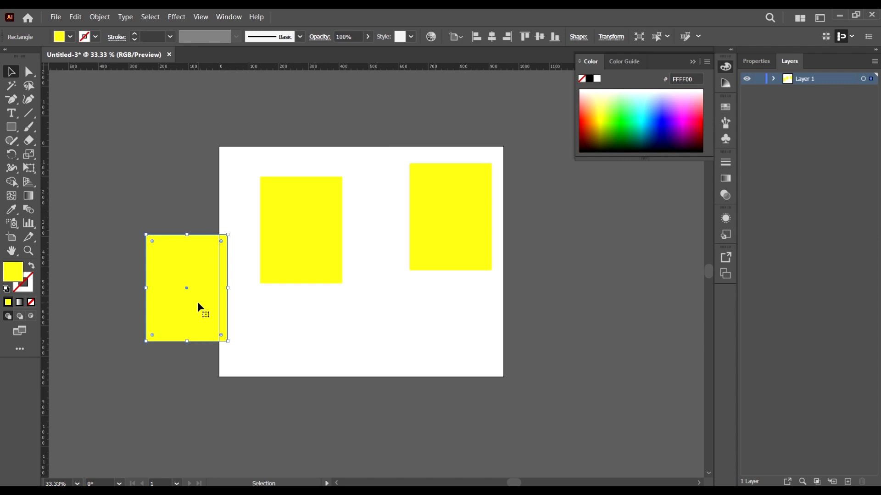
left_click(237, 316)
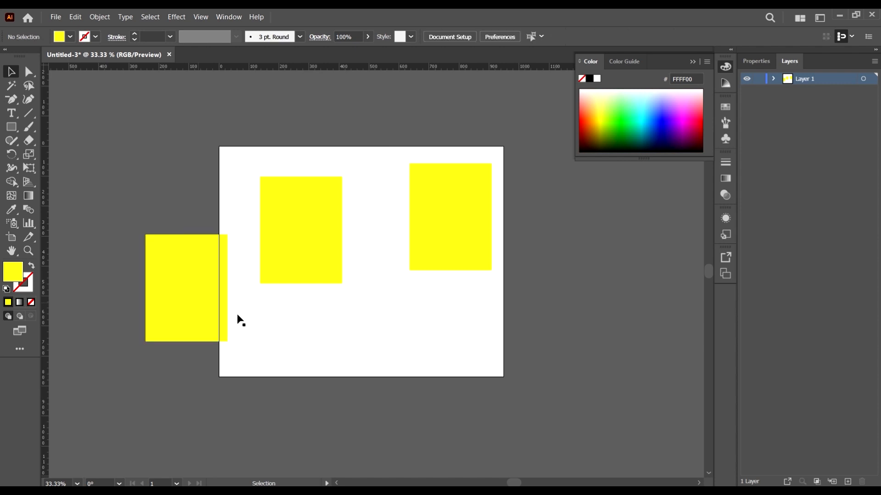
Step: Move the outer yellow rectangle clear of the artboard, paste a copy directly behind it, and nudge that copy up slightly
left_click_drag(175, 318, 149, 265)
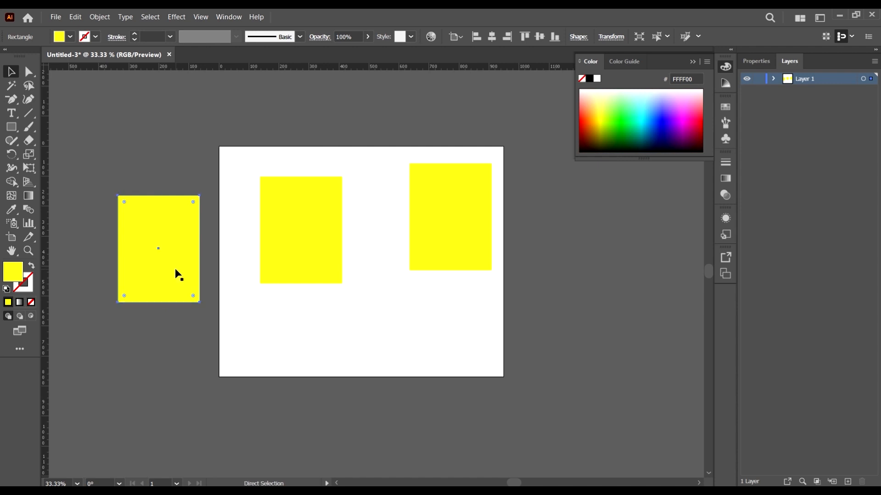
key("ctrl+c")
key("shift+Up")
key("shift+Up")
key("shift+Up")
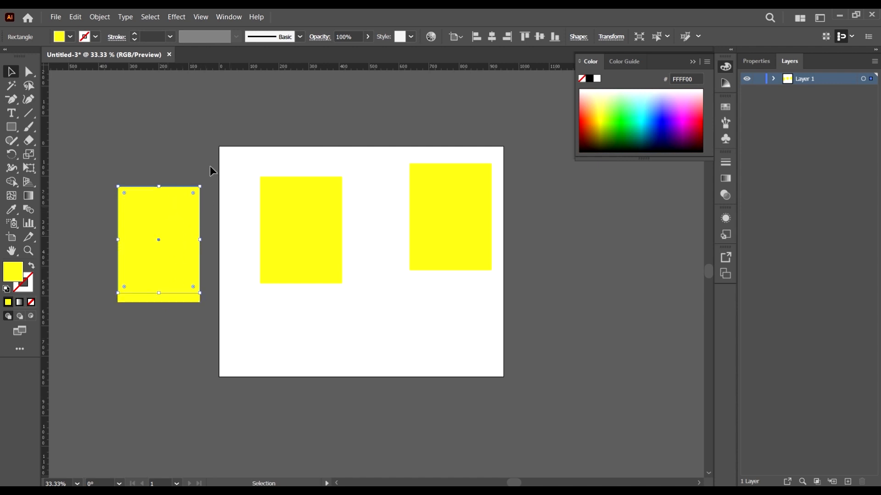
Step: Fill the copy behind the outer yellow rectangle with green (00FF00), then delete that copy
left_click(72, 36)
left_click(77, 58)
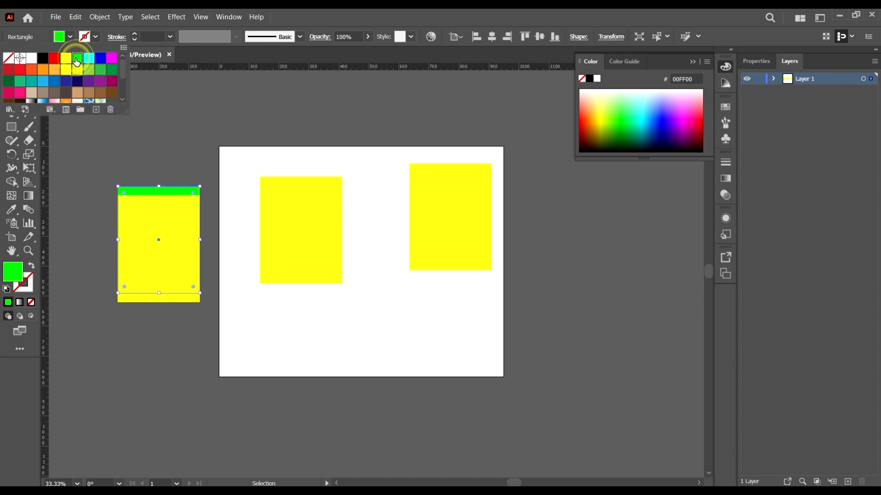
left_click(342, 12)
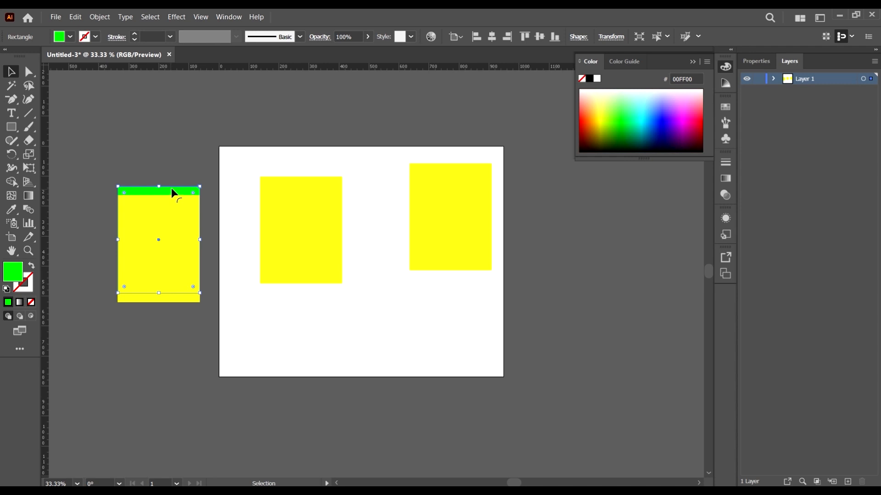
key("Delete")
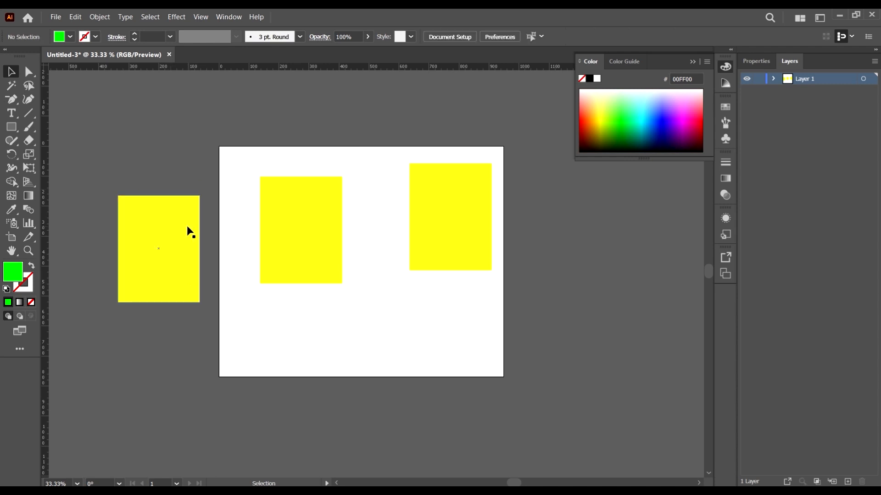
left_click(187, 227)
left_click(362, 409)
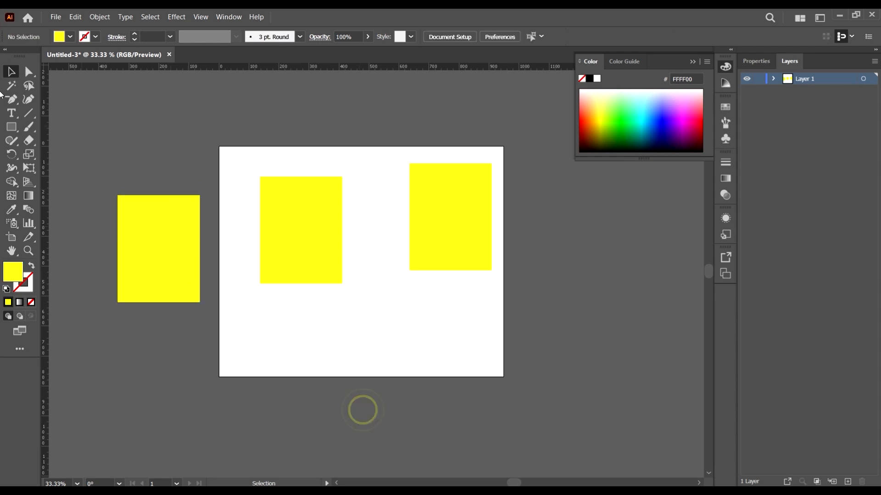
Step: Draw a small rectangle above the outer yellow one, outside the artboard, and fill it with red (FF0000)
left_click(12, 127)
left_click_drag(142, 106, 196, 146)
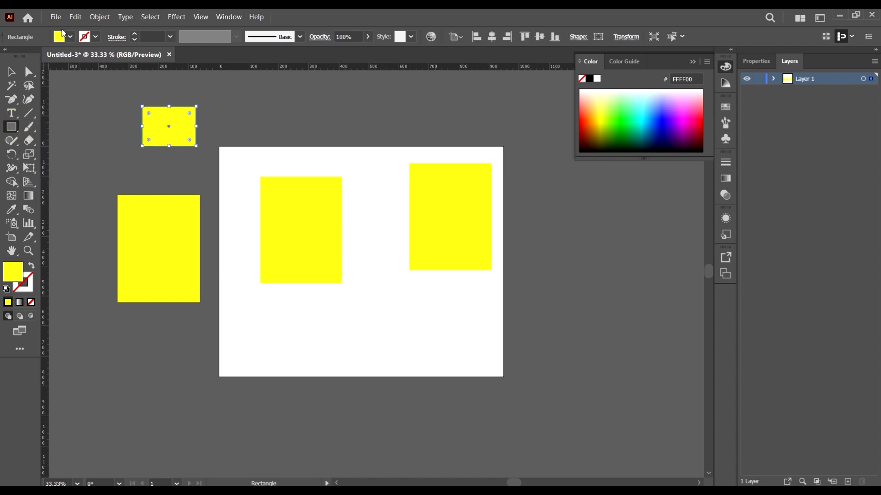
left_click(64, 36)
left_click(60, 72)
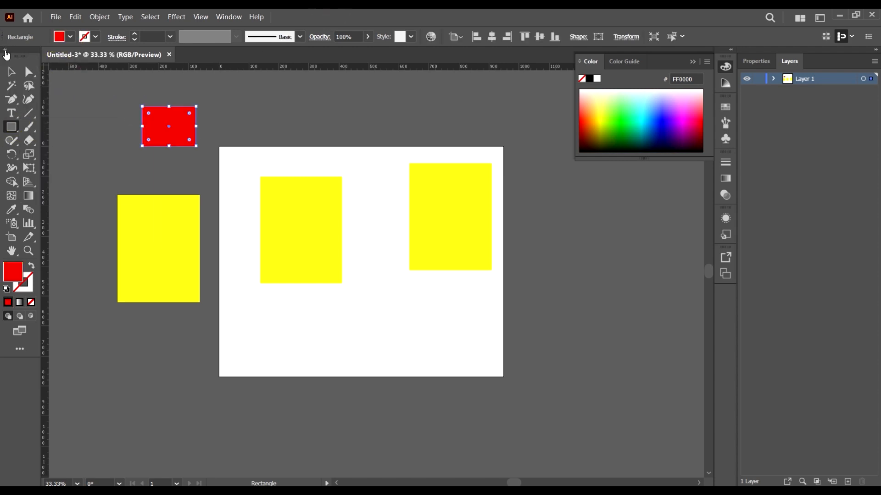
left_click(12, 72)
left_click(212, 359)
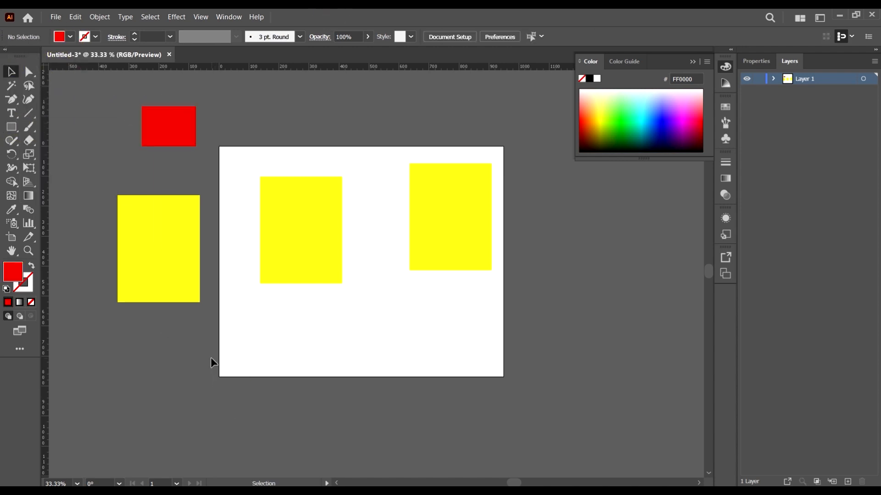
Step: Recolour the yellow rectangle outside the artboard by sampling the small red rectangle with the Eyedropper
key("i")
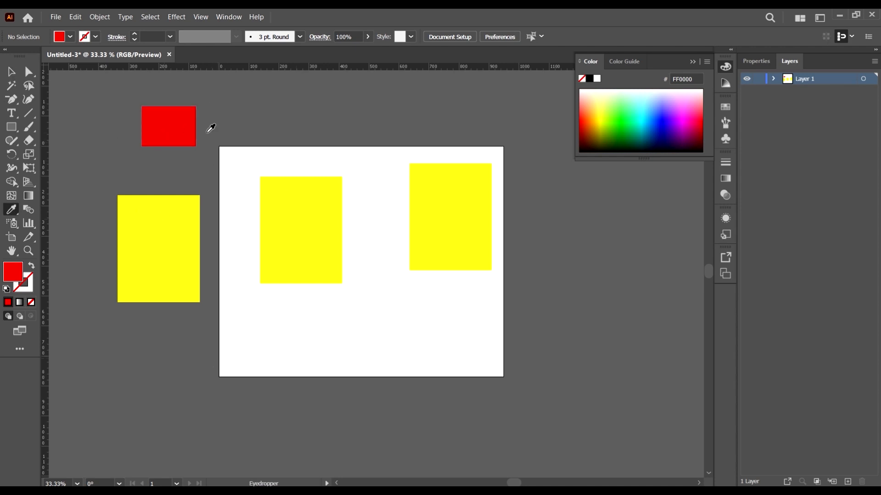
left_click(11, 72)
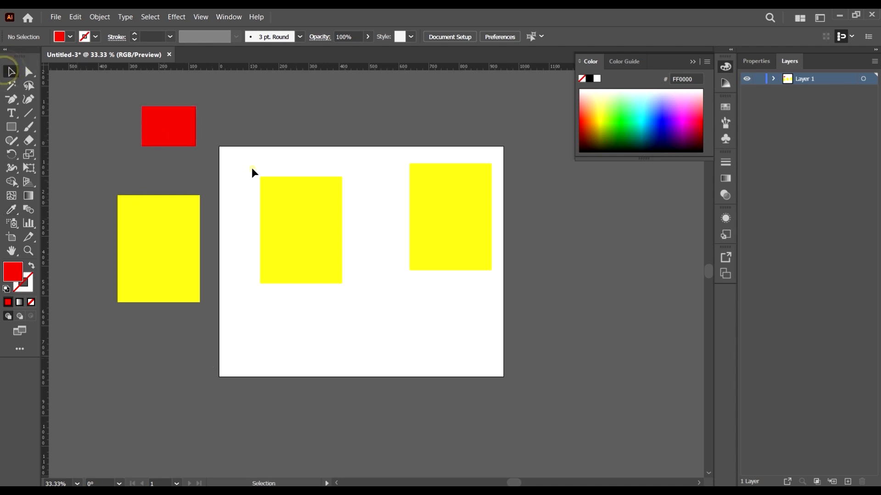
left_click(177, 236)
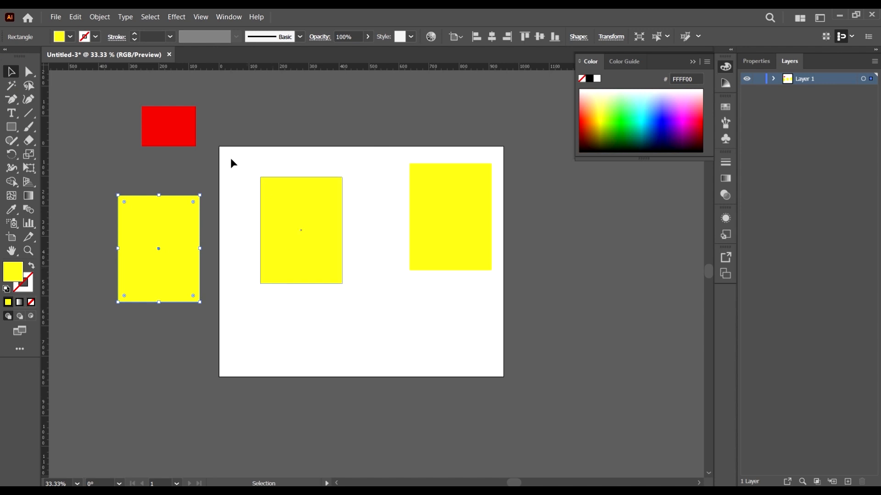
key("i")
left_click(181, 133)
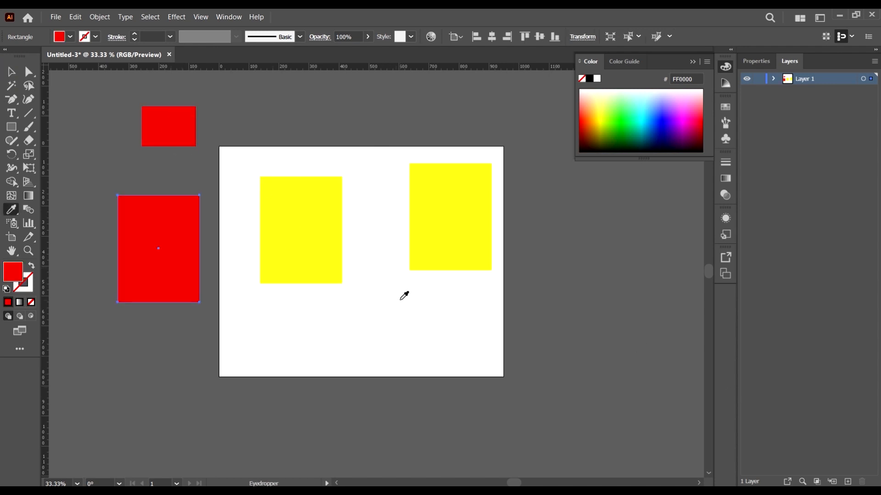
Step: Recolour the yellow rectangle on the artboard's left side by sampling the small red rectangle with the Eyedropper
key("v")
left_click(278, 239)
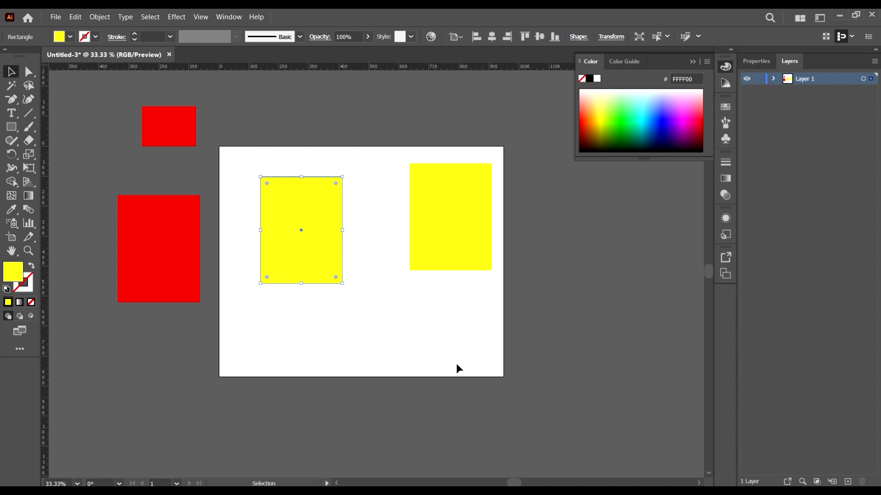
key("i")
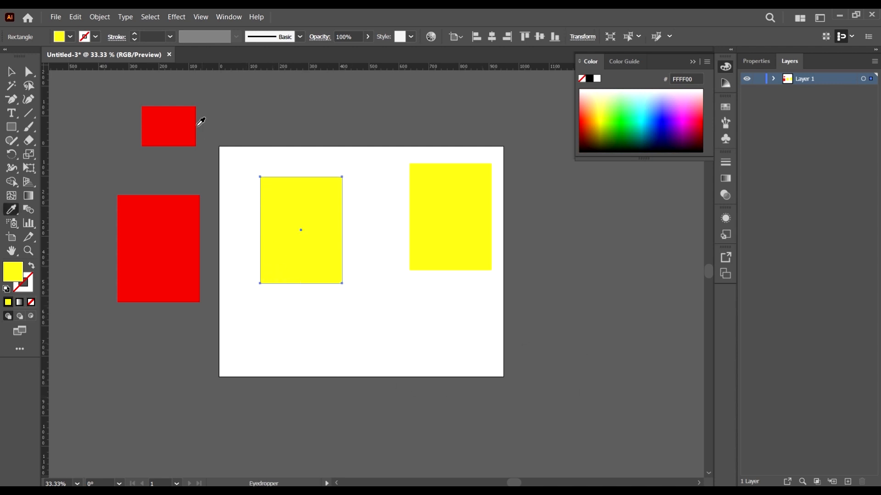
left_click(184, 124)
key("v")
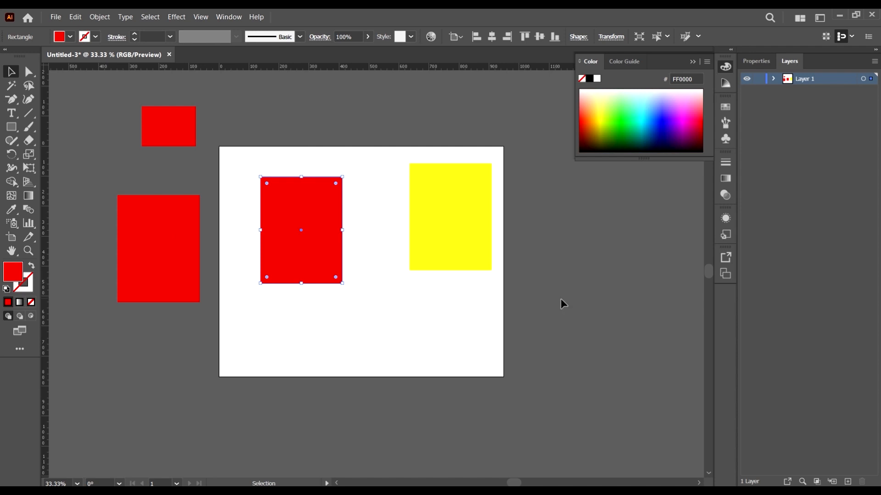
Step: With the Eyedropper, sample yellow, red, the grey canvas and finally the artboard's white (FFFFFF) for the selected rectangle, and deselect it
left_click(11, 210)
left_click(426, 220)
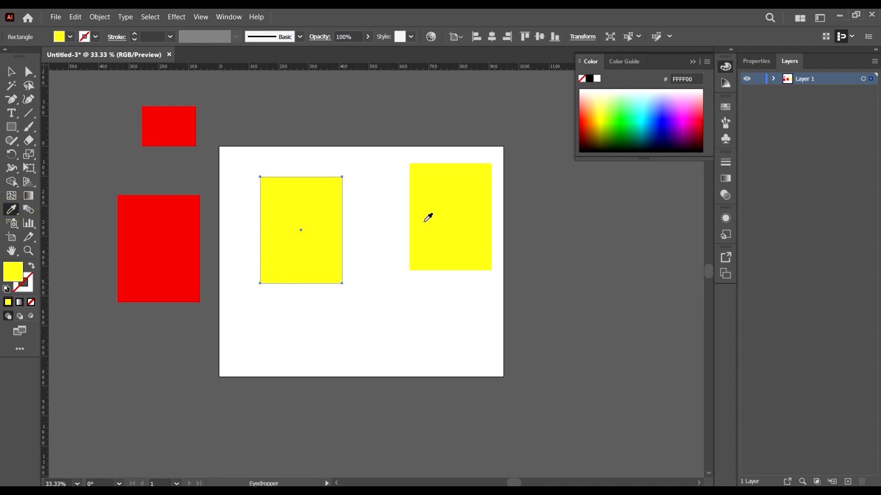
left_click(179, 238)
left_click(381, 122)
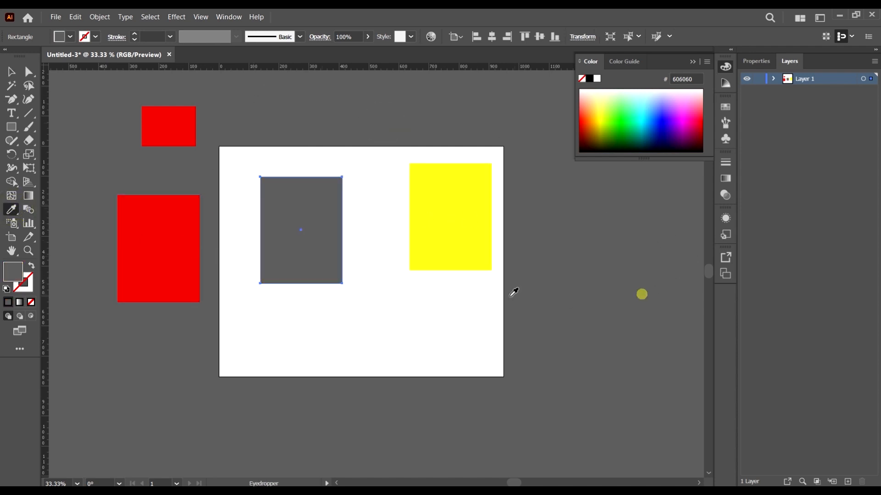
left_click(382, 311)
key("v")
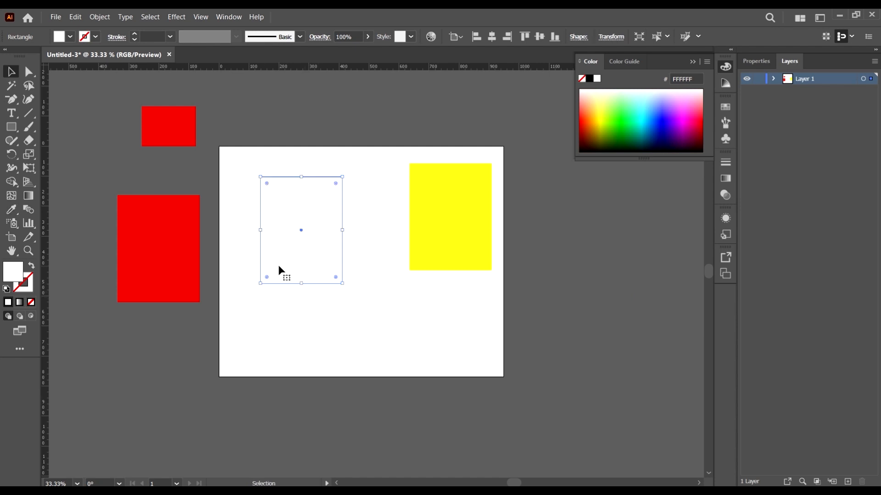
left_click(472, 324)
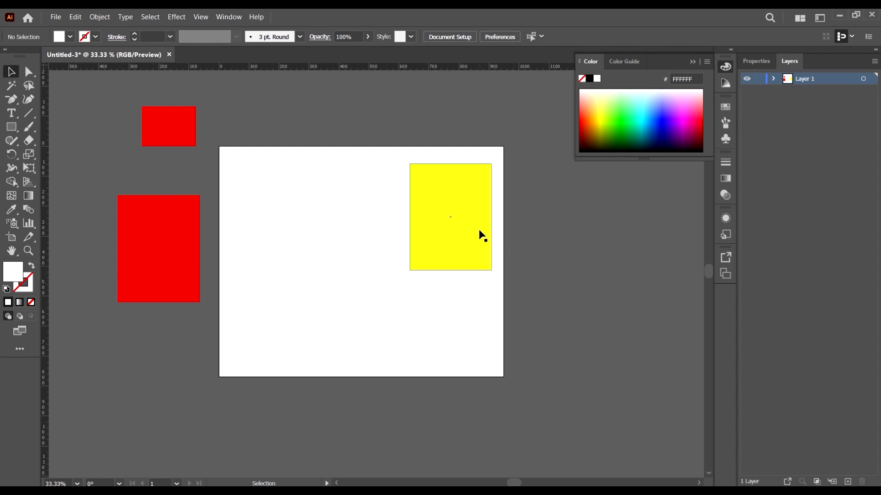
Step: Pan the view around the artboard and its surrounding rectangles with the temporary Hand tool
scroll(348, 195, "down", 4)
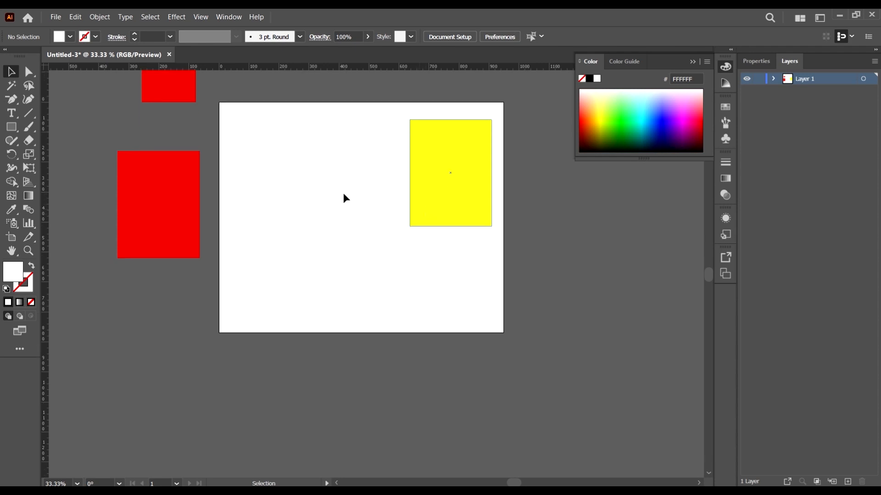
scroll(321, 205, "up", 5)
left_click_drag(363, 289, 365, 240)
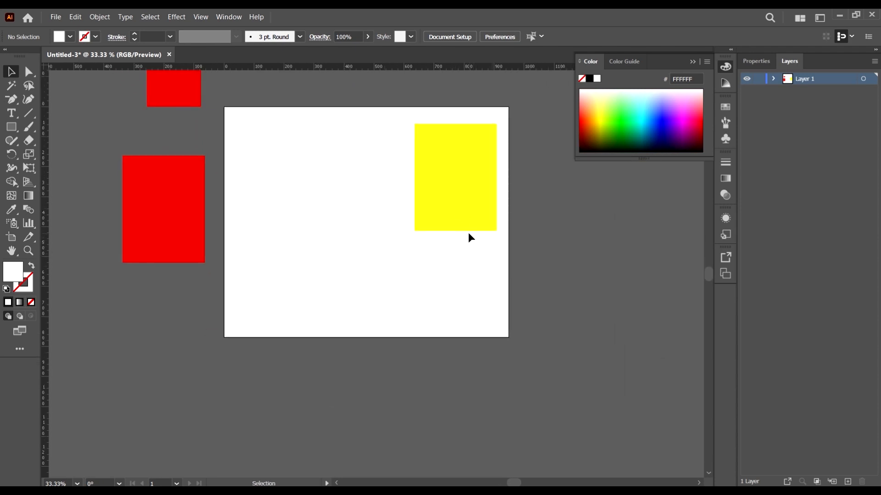
left_click_drag(384, 173, 507, 235)
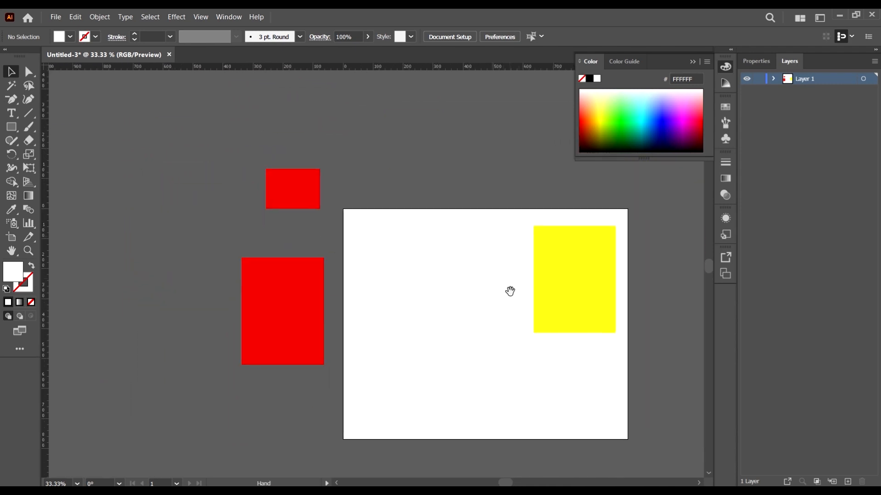
left_click_drag(512, 306, 646, 214)
scroll(546, 225, "up", 1)
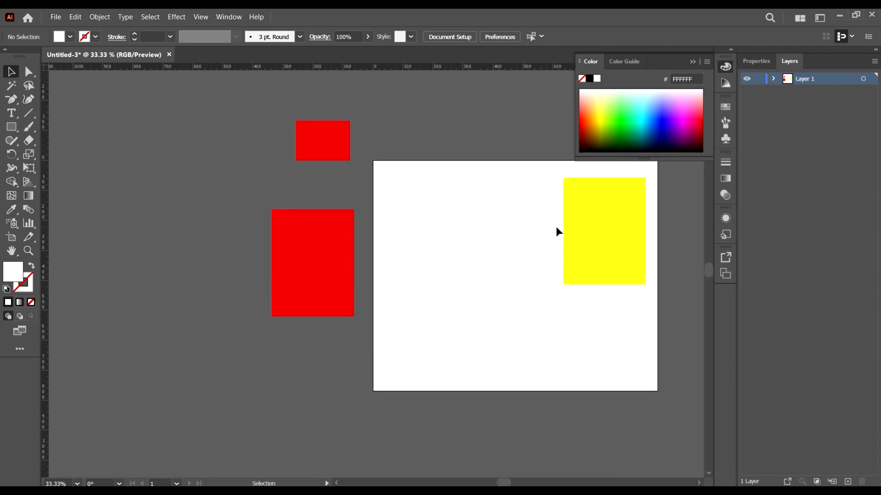
scroll(576, 242, "up", 4)
scroll(477, 221, "down", 2)
left_click_drag(589, 245, 447, 250)
left_click_drag(502, 178, 521, 293)
left_click_drag(572, 246, 702, 273)
left_click_drag(292, 250, 559, 191)
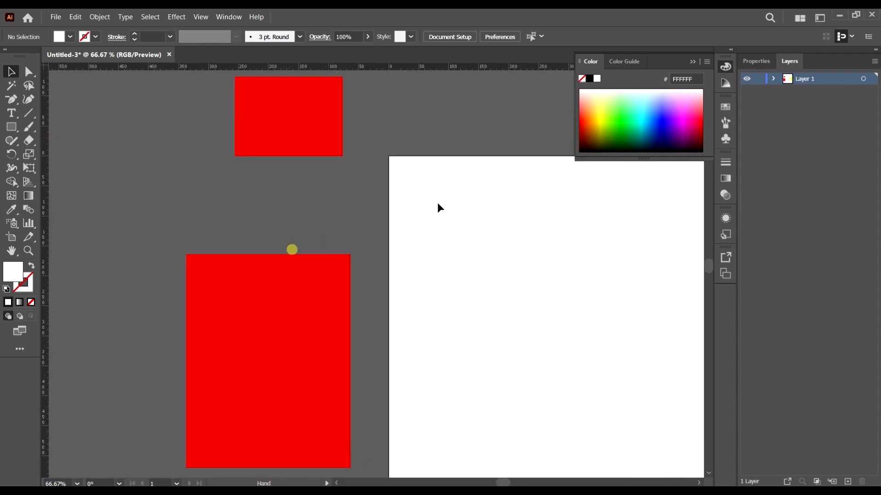
left_click_drag(399, 274, 325, 101)
left_click_drag(442, 228, 364, 260)
left_click_drag(395, 293, 319, 254)
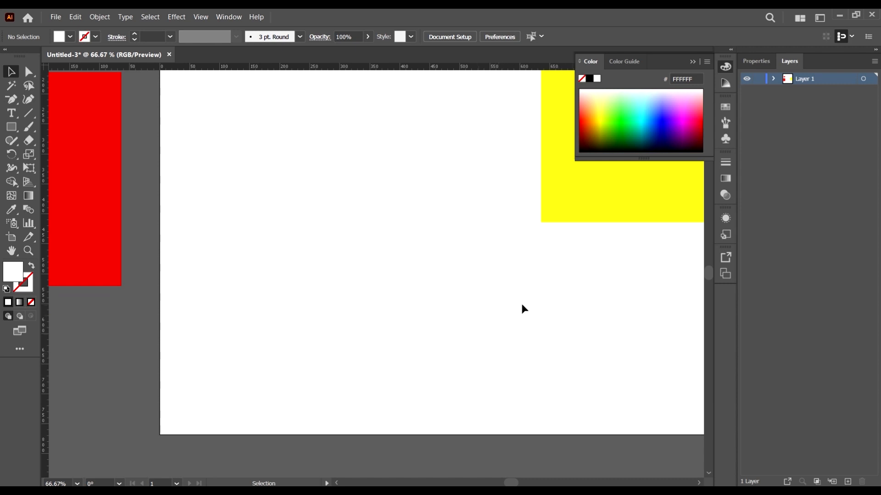
Step: Zoom in and out repeatedly around different parts of the artboard and the rectangles
scroll(222, 268, "down", 4)
scroll(238, 264, "up", 4)
scroll(251, 247, "down", 5)
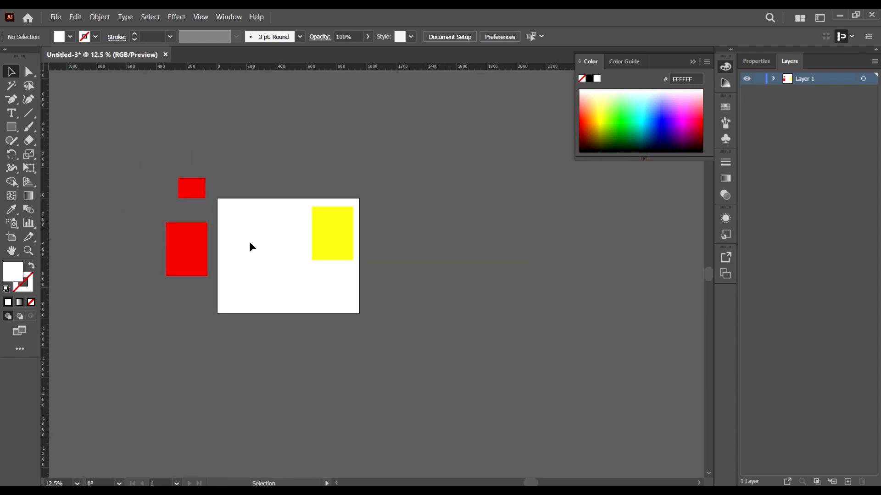
scroll(252, 246, "up", 3)
scroll(252, 249, "down", 1)
scroll(260, 309, "down", 1)
scroll(212, 285, "up", 3)
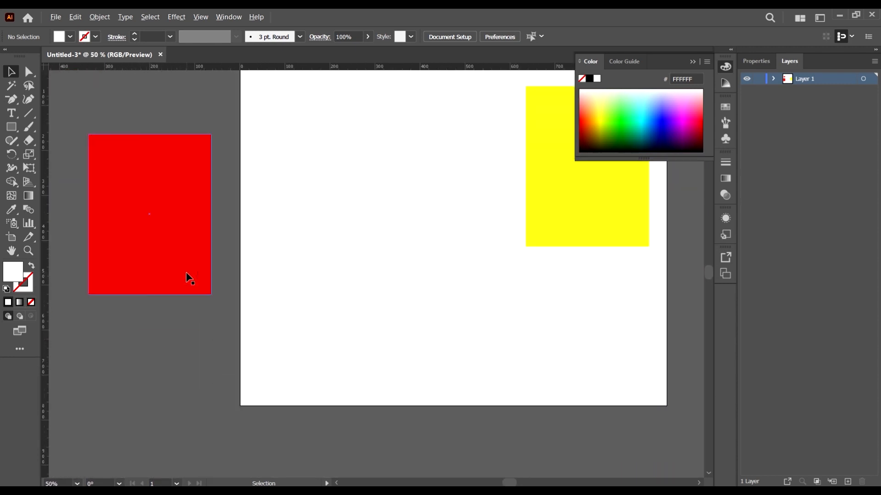
scroll(222, 282, "up", 2)
scroll(266, 289, "down", 4)
scroll(241, 295, "up", 5)
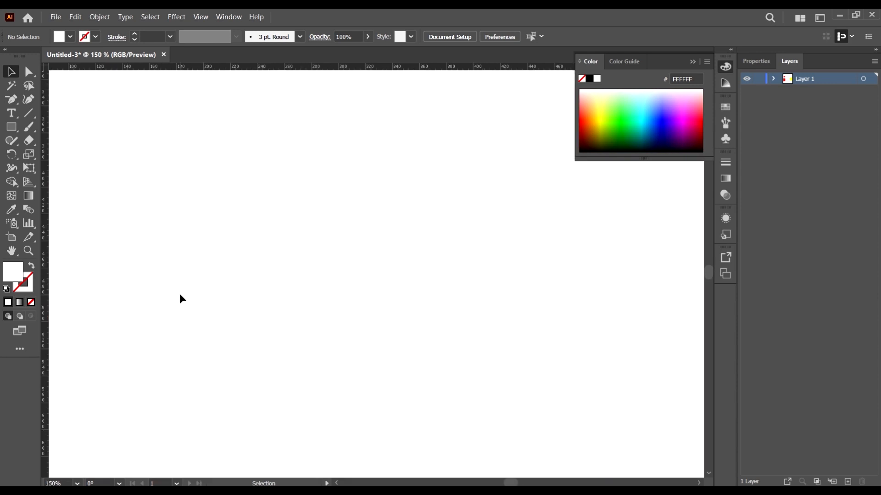
scroll(305, 336, "down", 4)
scroll(219, 322, "up", 6)
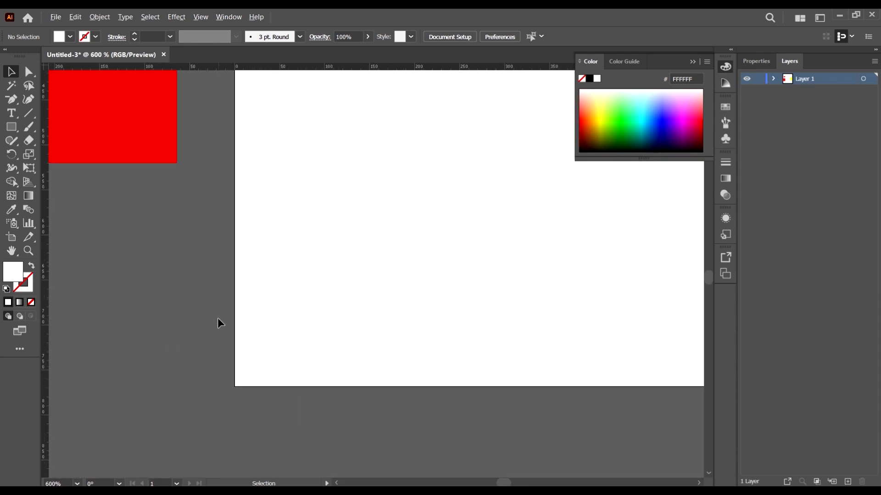
scroll(219, 324, "down", 6)
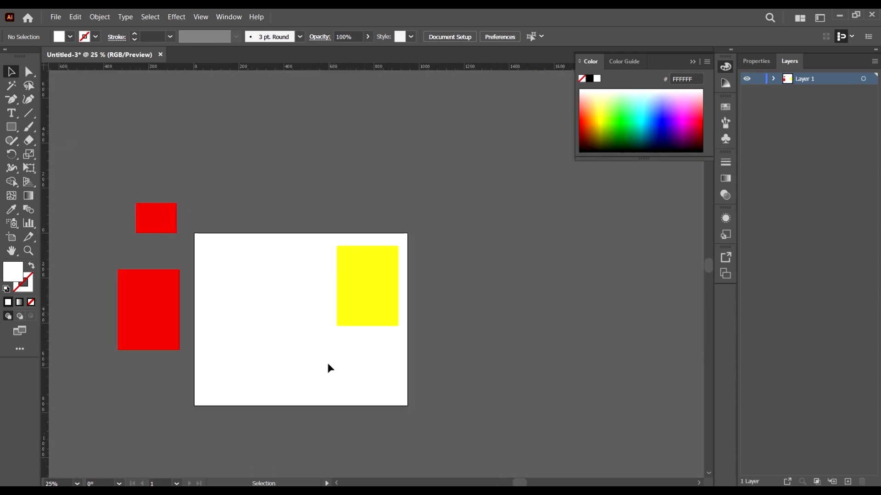
scroll(344, 287, "down", 2)
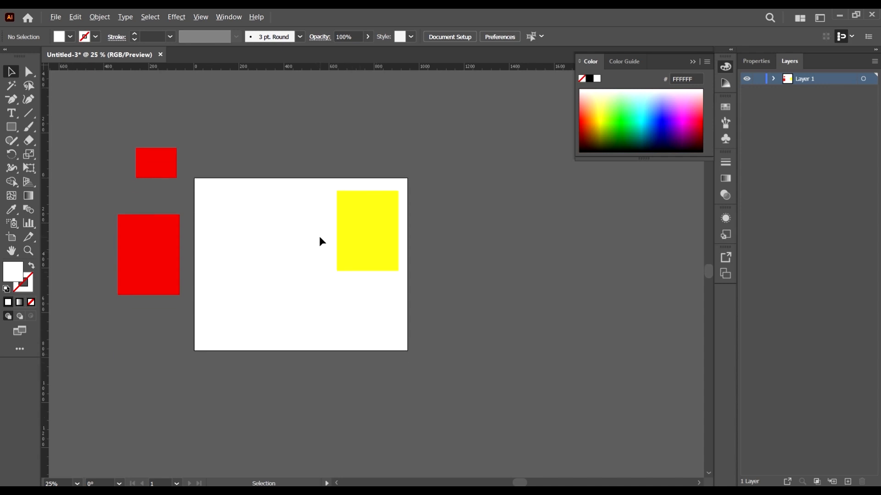
scroll(320, 237, "up", 1)
scroll(319, 239, "down", 1)
scroll(319, 240, "left", 2)
scroll(378, 255, "up", 1)
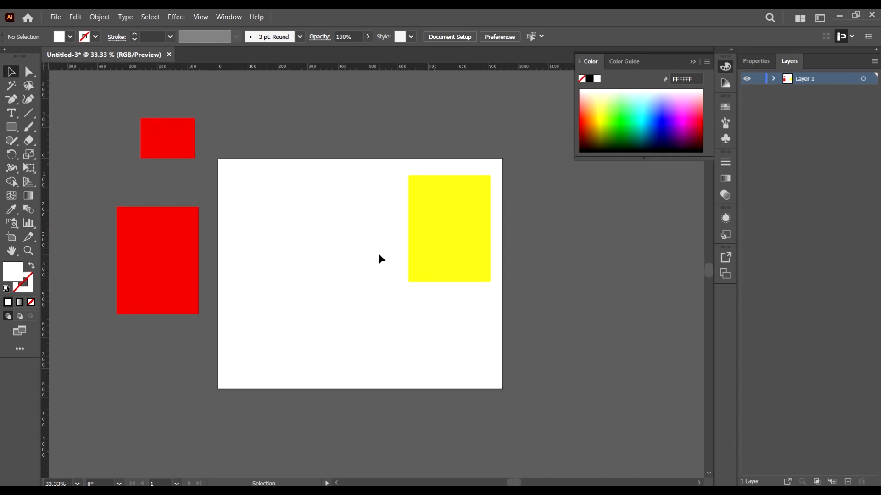
key("a")
scroll(379, 258, "up", 2)
scroll(380, 259, "down", 3)
scroll(380, 258, "up", 3)
key("v")
key("a")
scroll(416, 277, "up", 3)
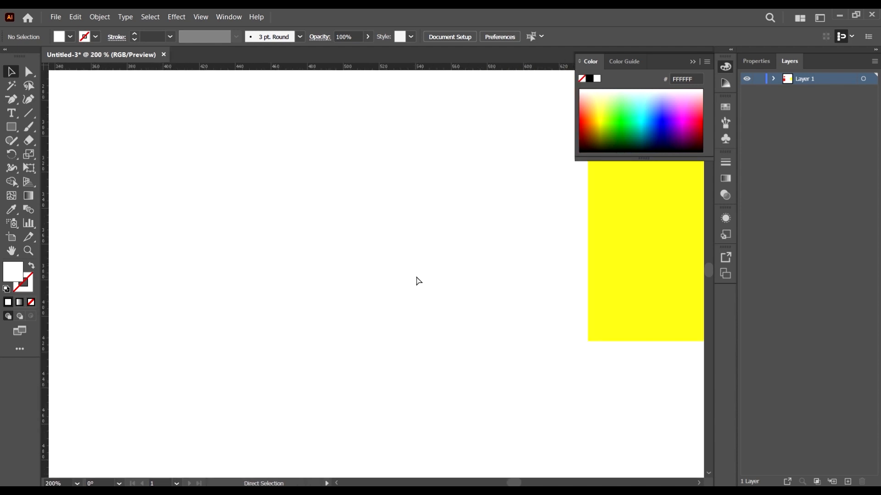
scroll(418, 280, "down", 3)
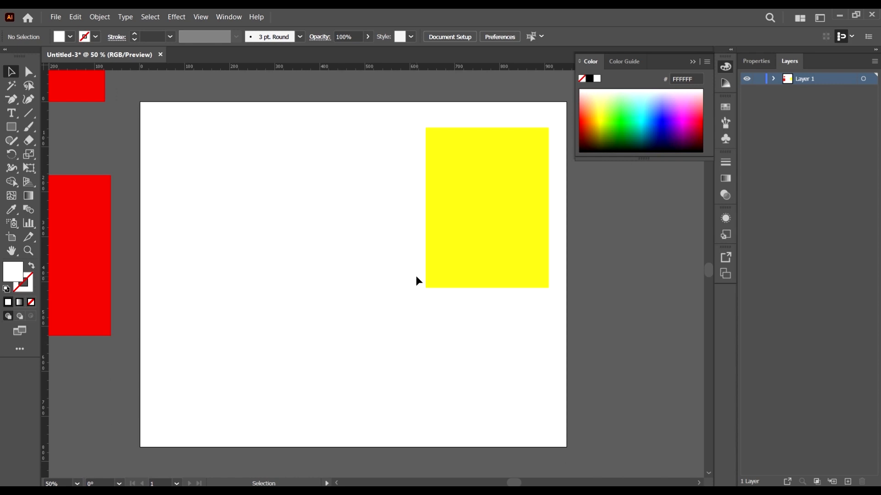
scroll(417, 280, "up", 2)
scroll(419, 281, "down", 6)
scroll(418, 282, "up", 2)
scroll(419, 281, "up", 1)
scroll(418, 282, "down", 3)
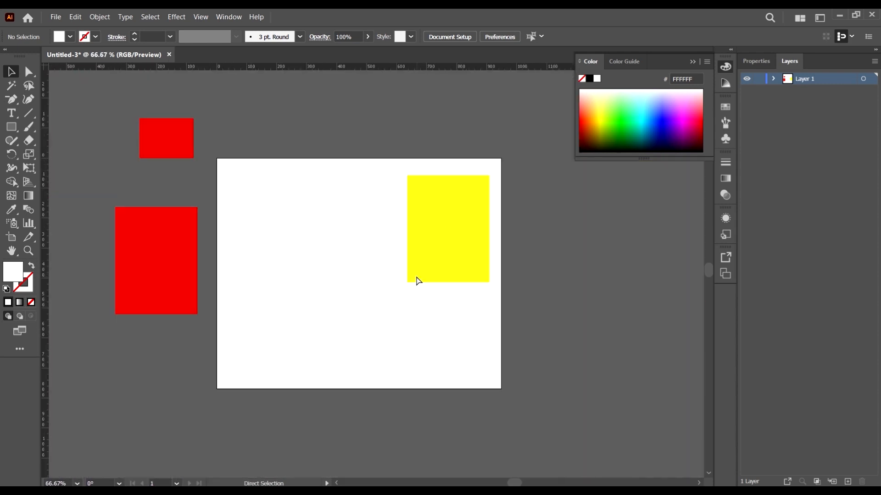
scroll(419, 281, "up", 1)
scroll(418, 280, "up", 1)
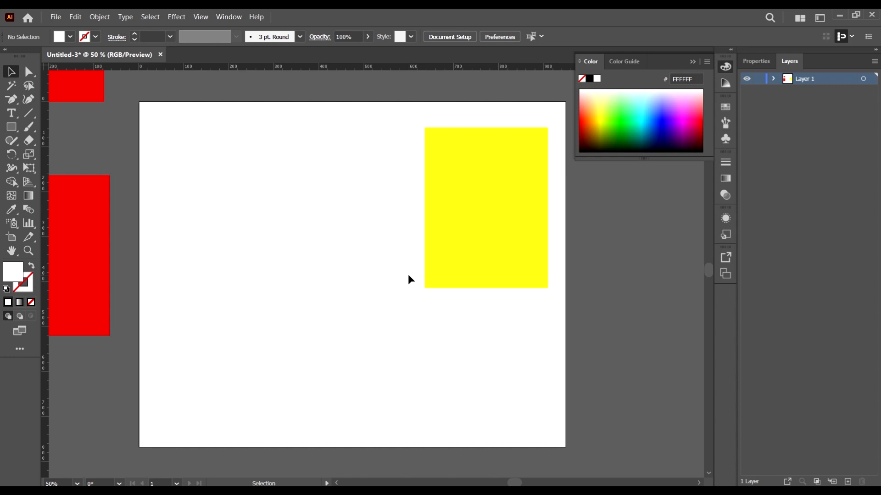
Step: Magnify and reduce areas around the yellow rectangle with the Zoom tool, and pan between them
key("z")
left_click(377, 266)
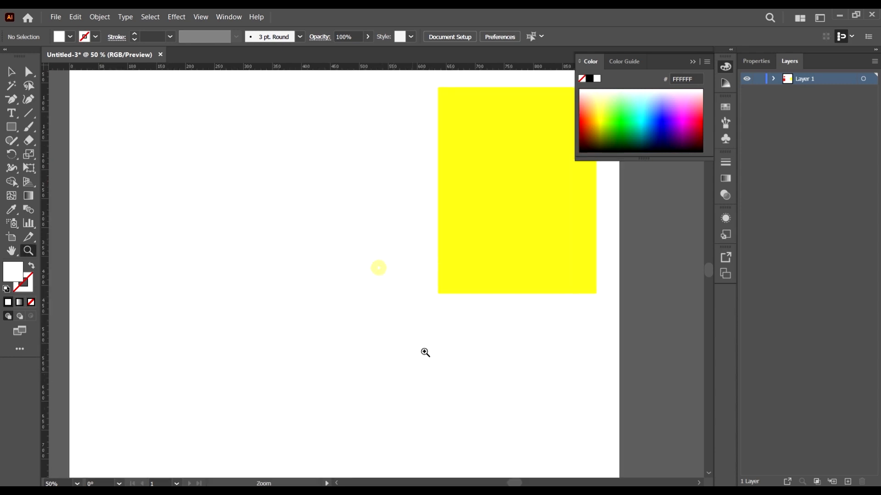
left_click_drag(374, 254, 309, 126)
left_click_drag(537, 240, 782, 250)
left_click_drag(326, 299, 378, 328)
left_click_drag(453, 184, 434, 399)
scroll(449, 270, "down", 6)
scroll(428, 236, "up", 5)
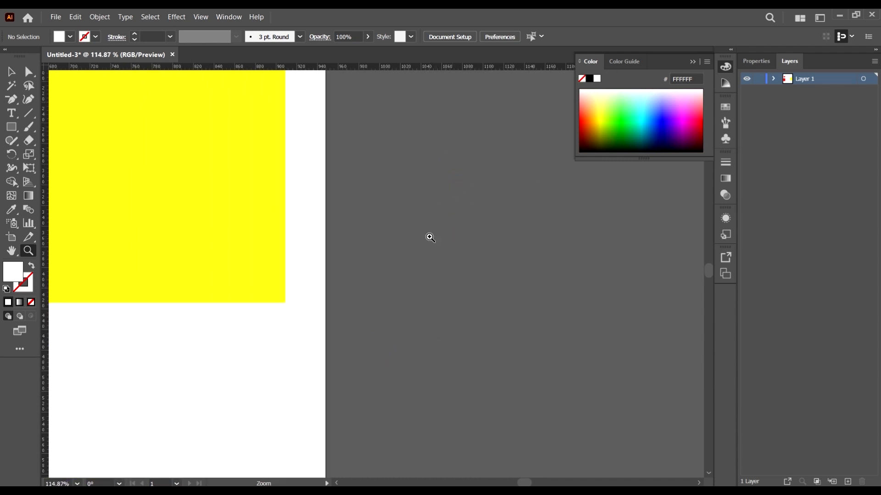
scroll(463, 246, "down", 3)
scroll(463, 246, "down", 1)
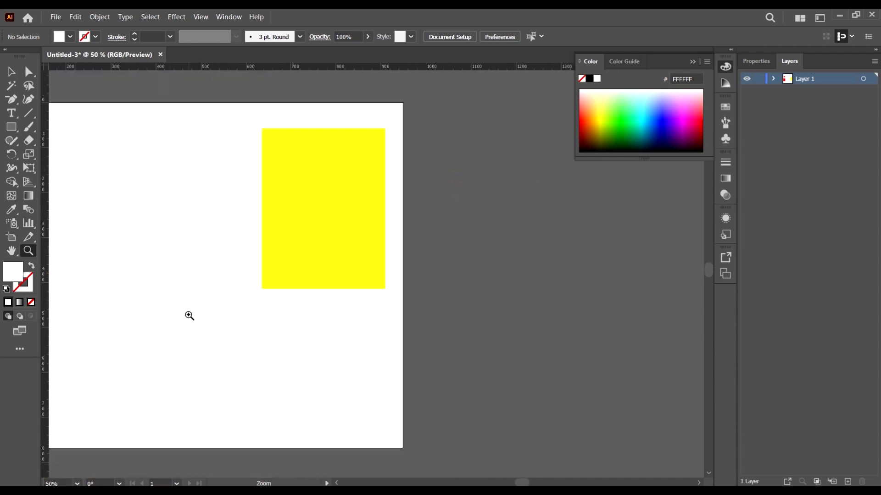
left_click_drag(232, 354, 287, 366)
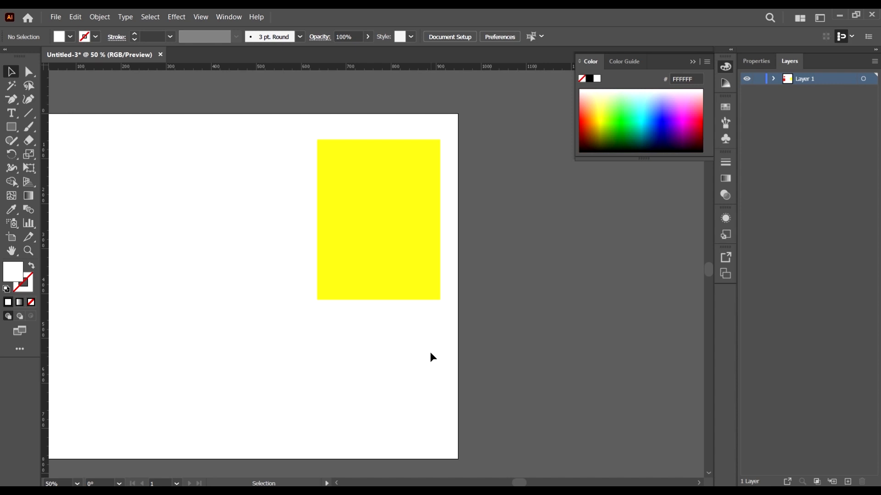
Step: Fit the whole artboard in the window
key("a")
key("ctrl+0")
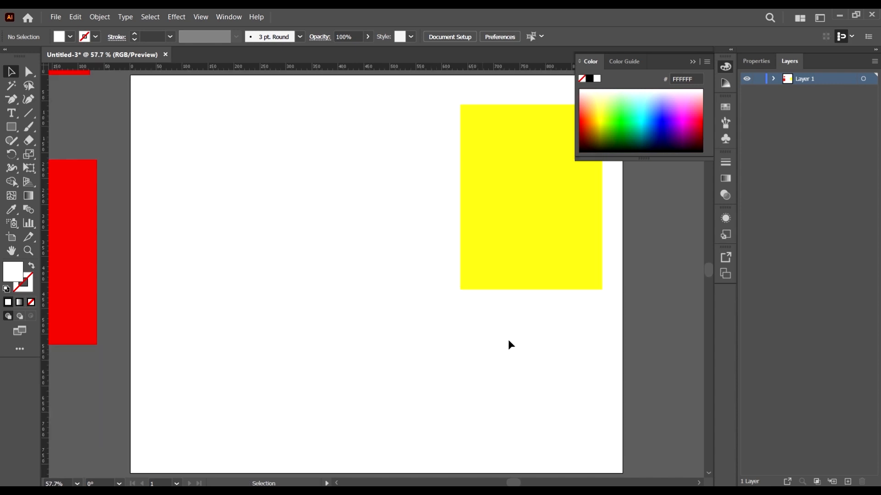
key("ctrl+0")
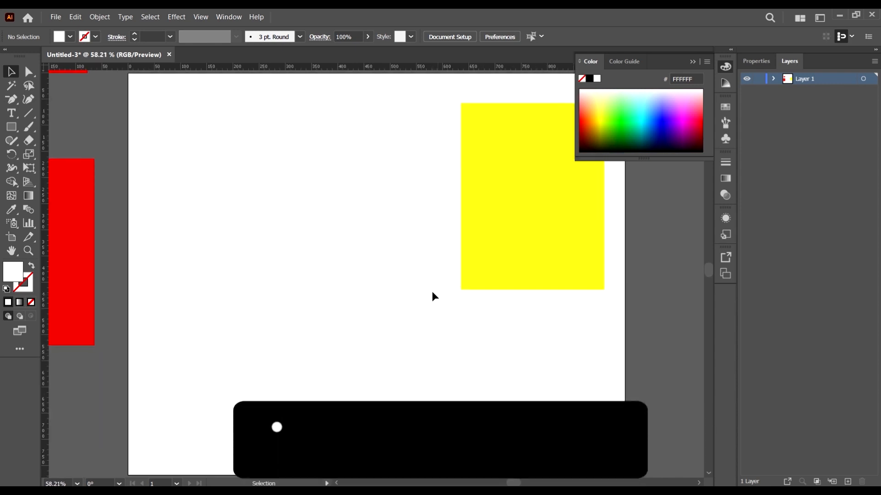
Step: Pan far across the empty canvas to its outer edge and return by fitting the artboard in the window
scroll(405, 269, "down", 6)
scroll(408, 268, "up", 5)
left_click_drag(688, 315, 480, 329)
left_click_drag(658, 338, 472, 332)
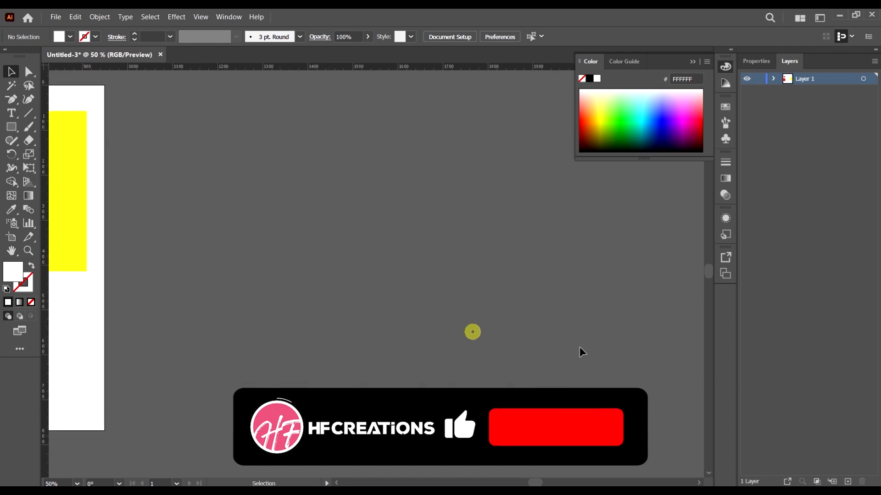
scroll(274, 265, "down", 1)
scroll(274, 268, "down", 5)
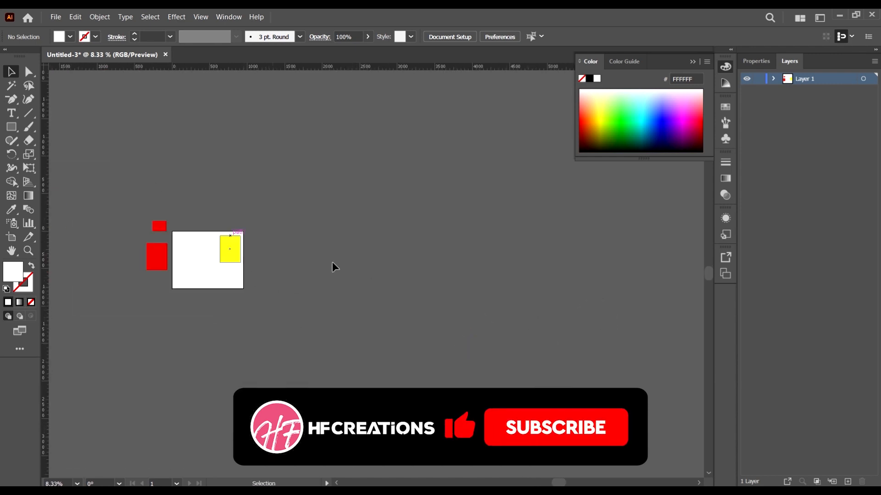
left_click_drag(531, 270, 145, 188)
scroll(514, 288, "up", 3)
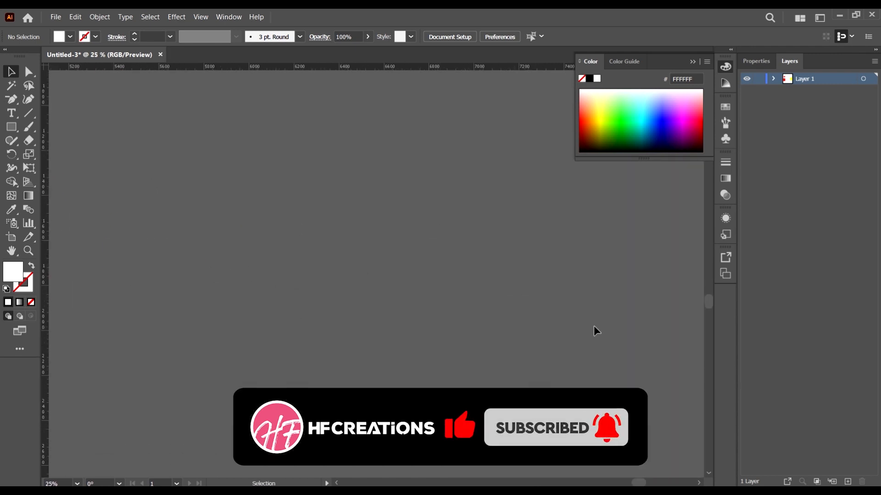
left_click_drag(570, 329, 258, 304)
scroll(604, 334, "up", 2)
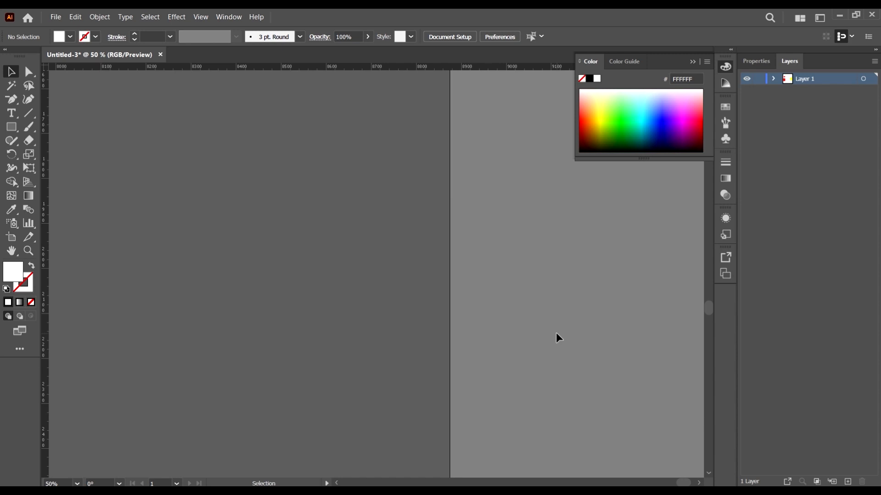
key("ctrl+0")
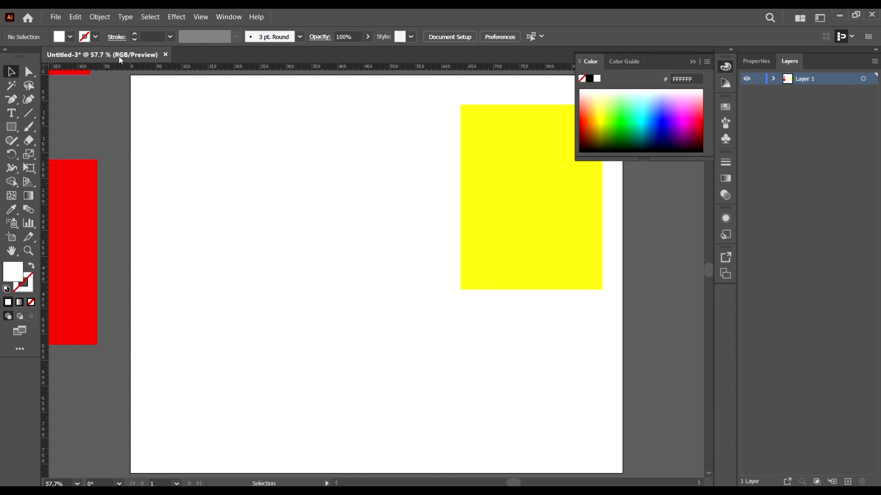
Step: Open the General preferences to review the available options, and cancel the dialog
key("a")
key("ctrl+k")
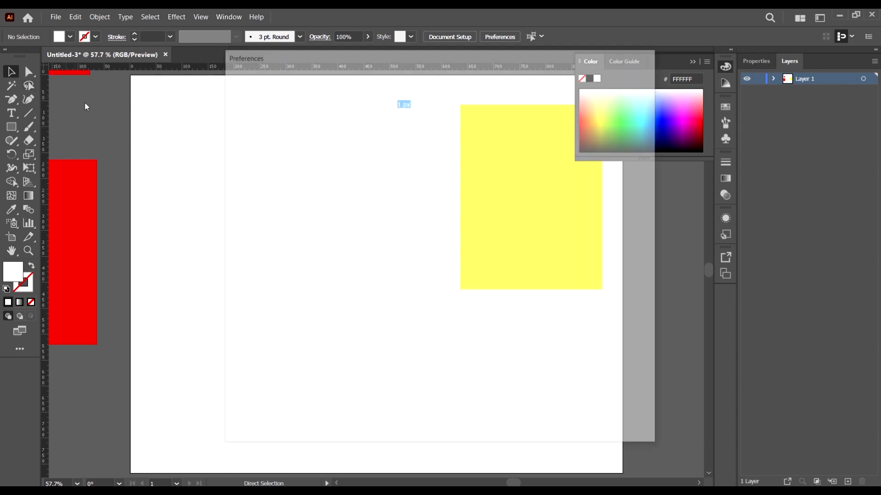
left_click_drag(280, 58, 218, 59)
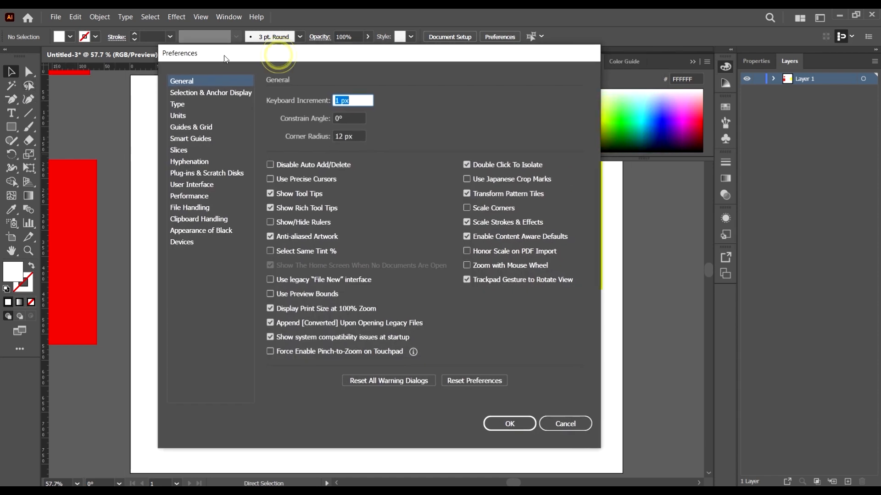
left_click(565, 423)
Step: Move the yellow rectangle down and left, closer to the artboard's centre
scroll(345, 222, "down", 1)
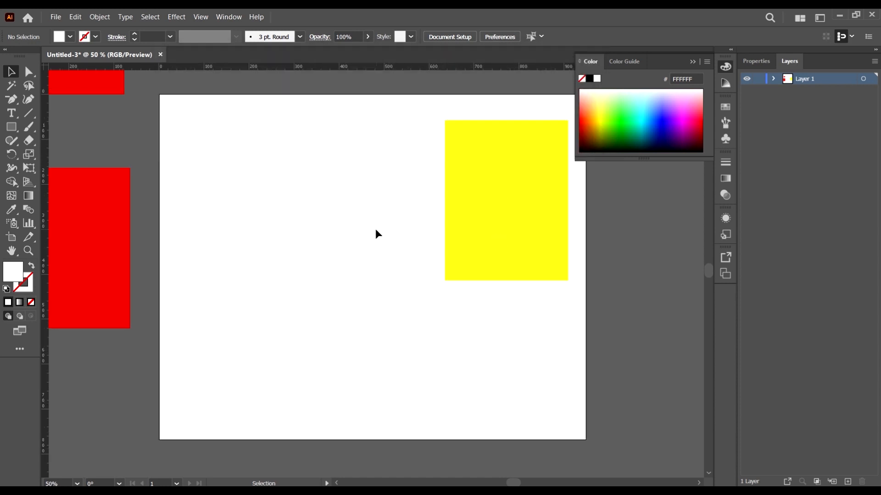
left_click_drag(535, 254, 488, 305)
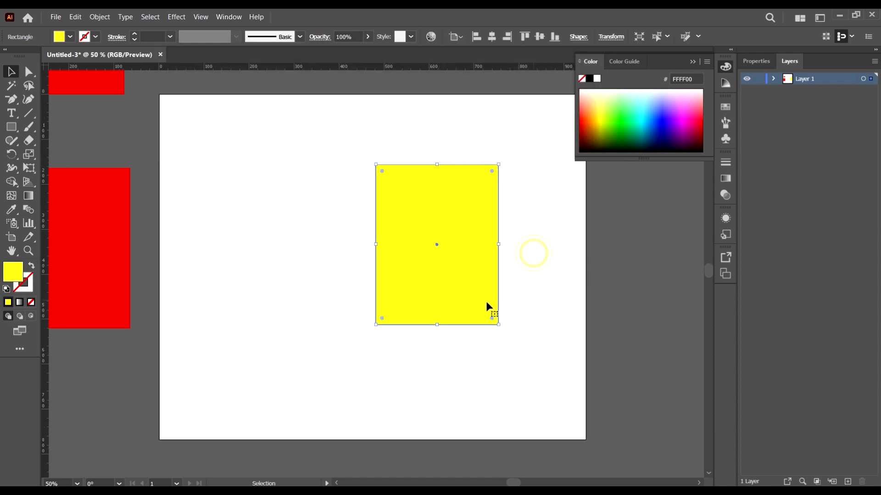
Step: Open the General preferences with the yellow rectangle selected
key("a")
key("ctrl+k")
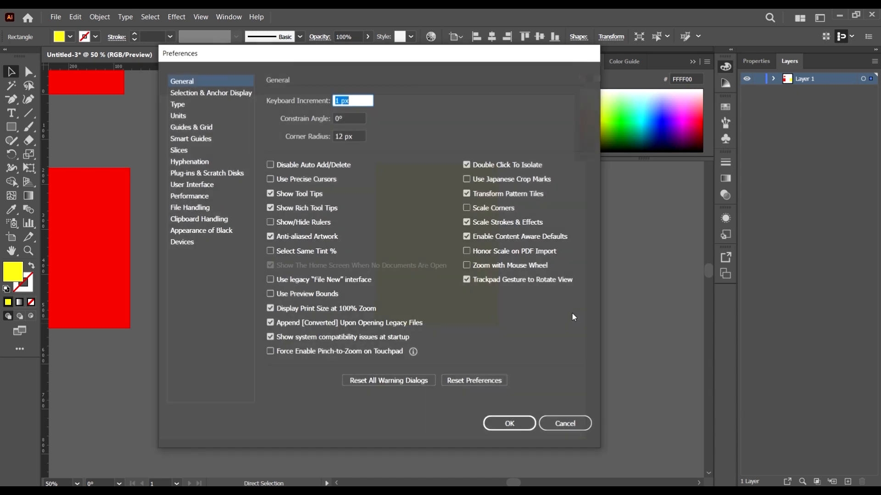
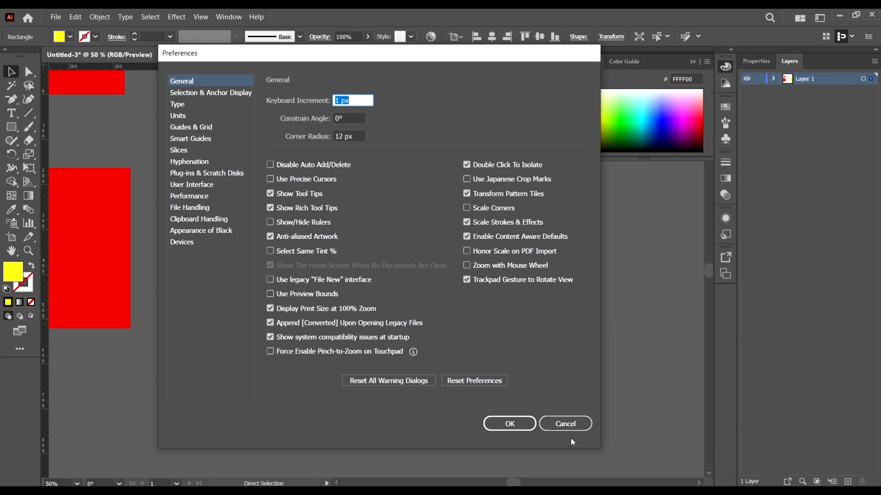
Step: Cancel the General preferences and nudge the yellow rectangle left in 1 px increments, and back right to where it started
left_click(568, 426)
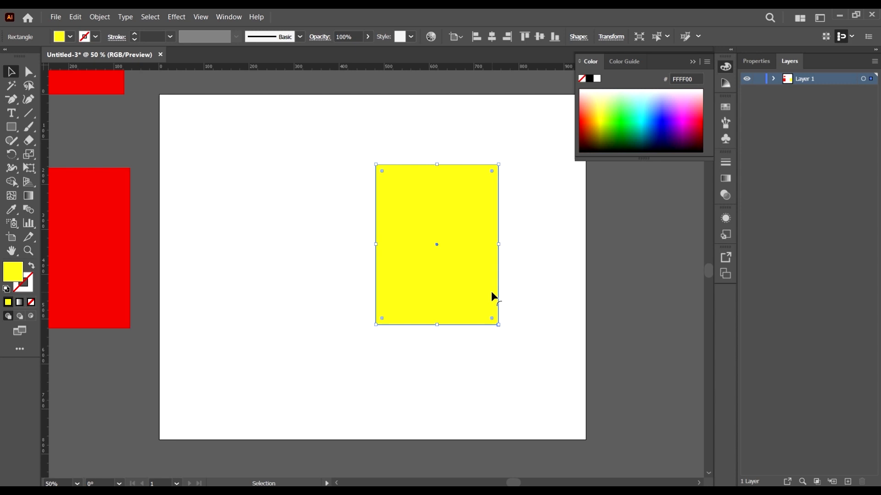
key("Left")
key("Left")
key("Left")
key("Left")
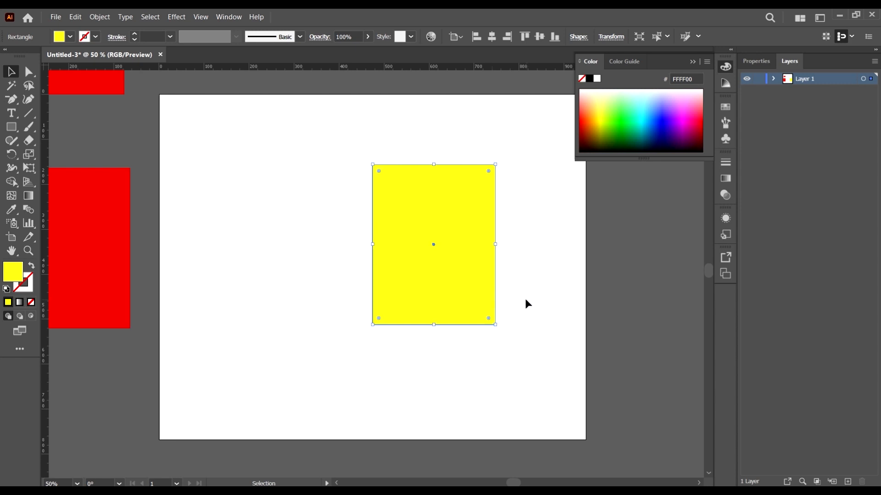
key("Left")
key("Left")
key("Left")
key("Left")
key("Left")
key("Left")
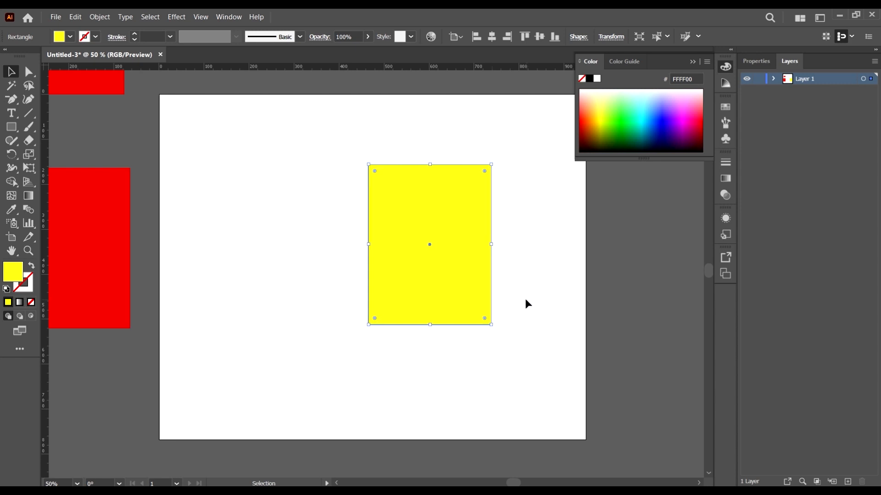
key("Left")
key("Left")
key("Left")
key("Left")
key("Left")
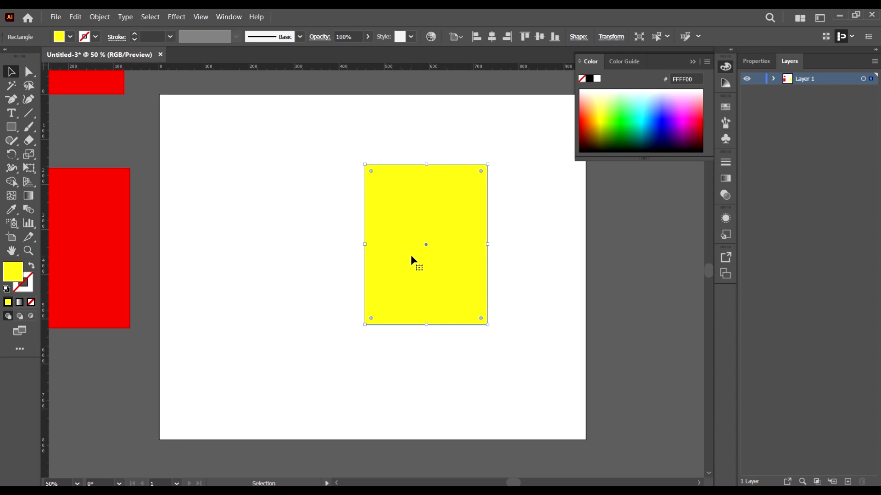
key("Right")
key("Right")
key("Right")
key("Right")
key("Right")
key("Right")
key("Right")
key("Right")
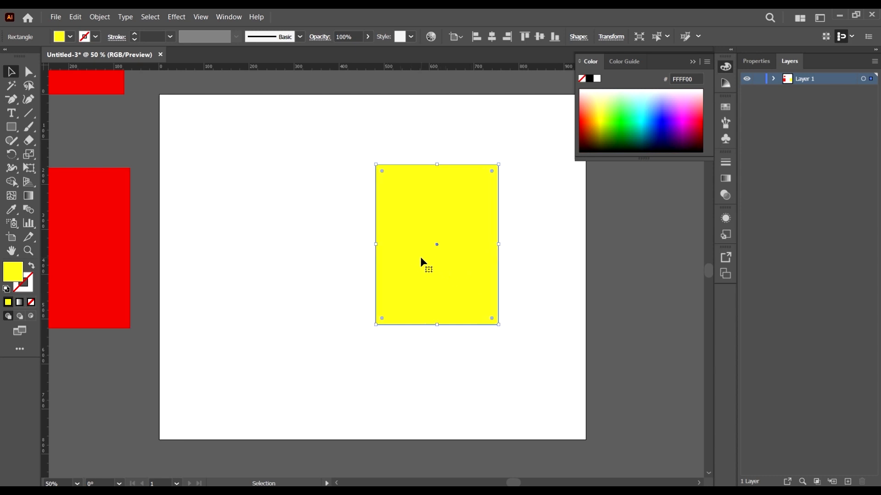
Step: Nudge the yellow rectangle up toward the artboard's top edge in 1 px increments, and partway back down
key("Up")
key("Up")
key("Up")
key("Up")
key("Up")
key("Up")
key("Up")
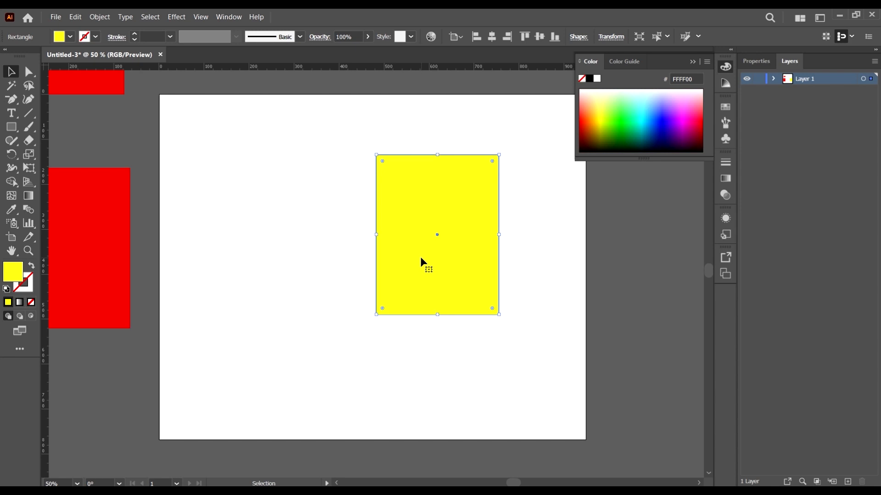
key("Up")
key("Up")
key("Up")
key("Up")
key("Up")
key("Up")
key("Up")
key("Up")
key("Up")
key("Up")
key("Up")
key("Up")
key("Up")
key("Up")
key("Up")
key("Up")
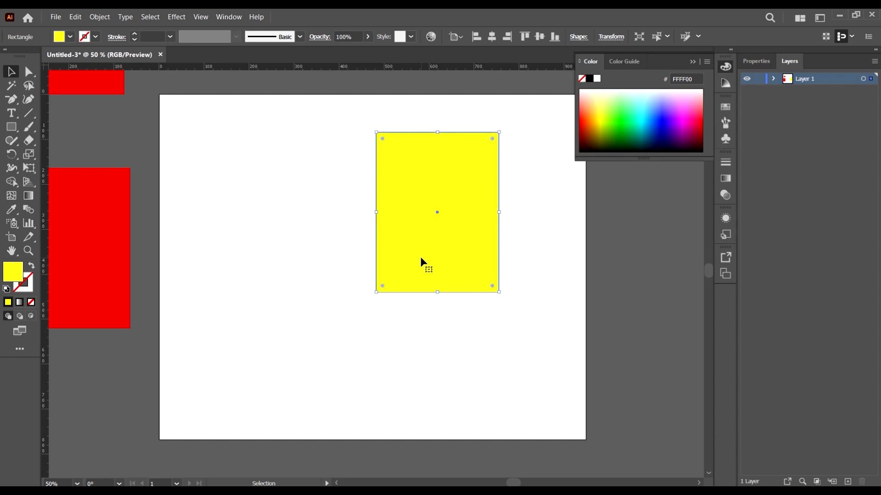
key("Up")
key("Up")
key("Up")
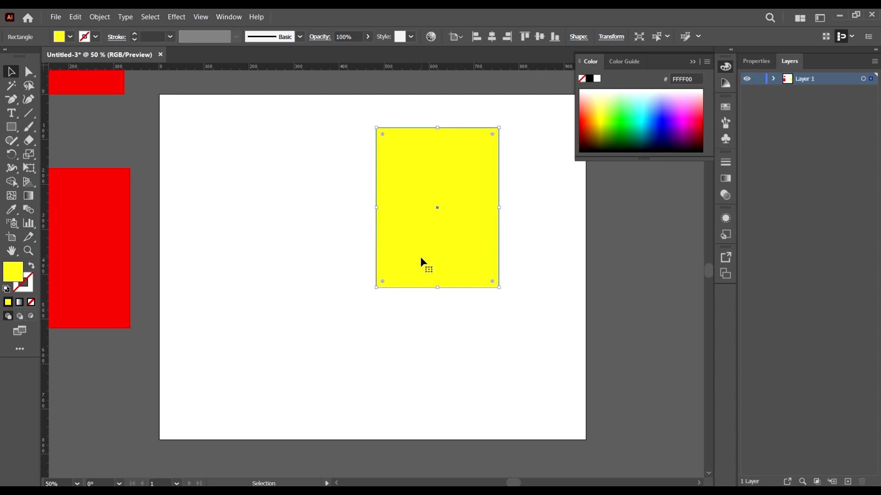
key("Up")
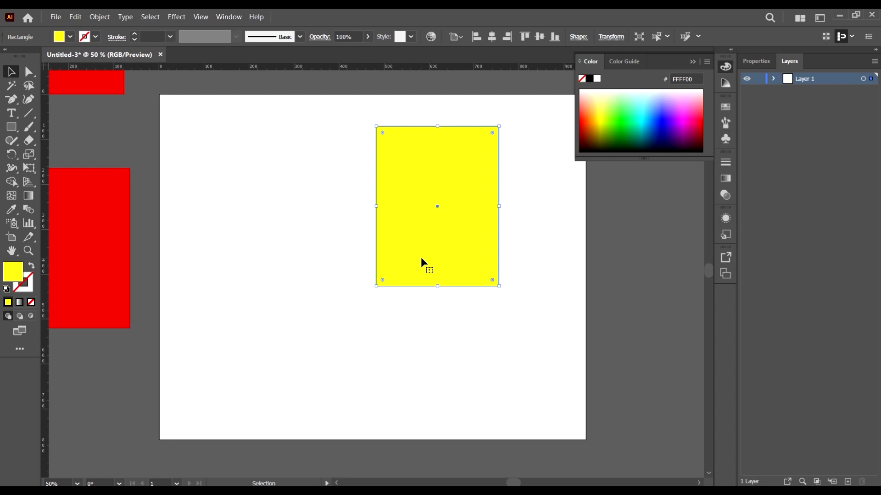
key("Down")
key("Down")
key("Down")
key("Down")
key("Down")
key("Down")
key("Down")
key("Down")
key("Down")
key("Down")
key("Down")
key("Down")
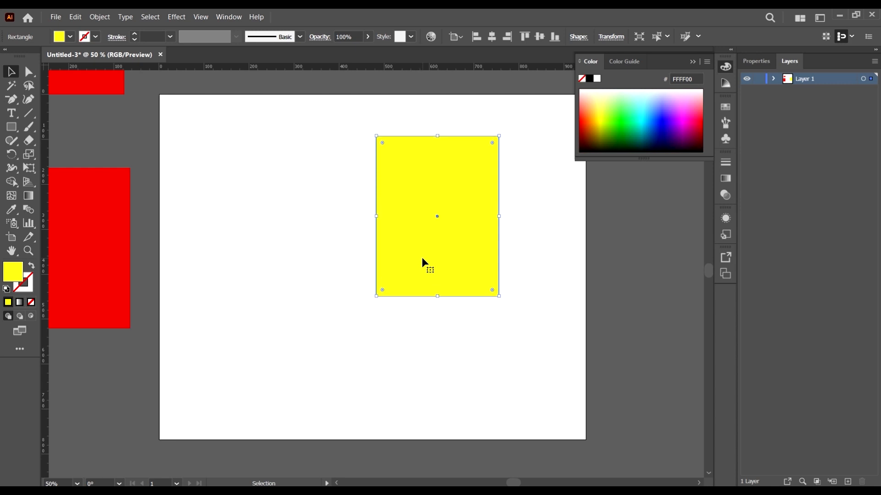
key("Down")
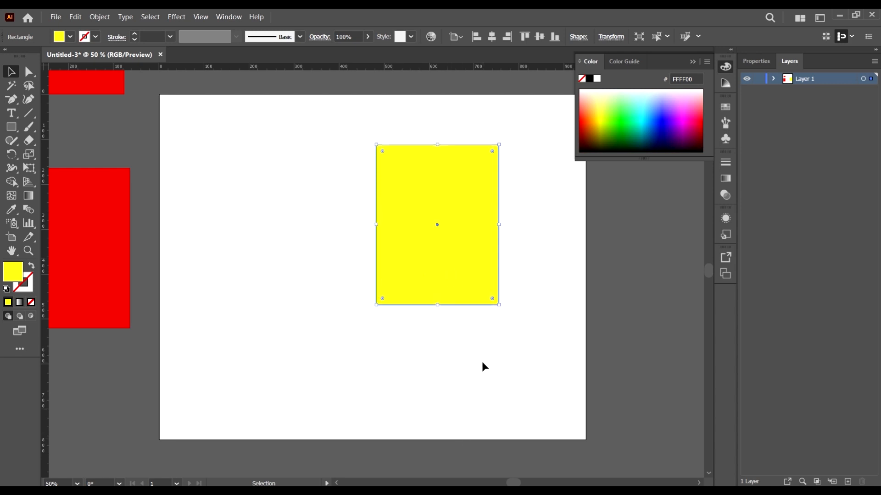
Step: Set the keyboard increment to 10 px in the General preferences and accept the change
key("a")
key("ctrl+k")
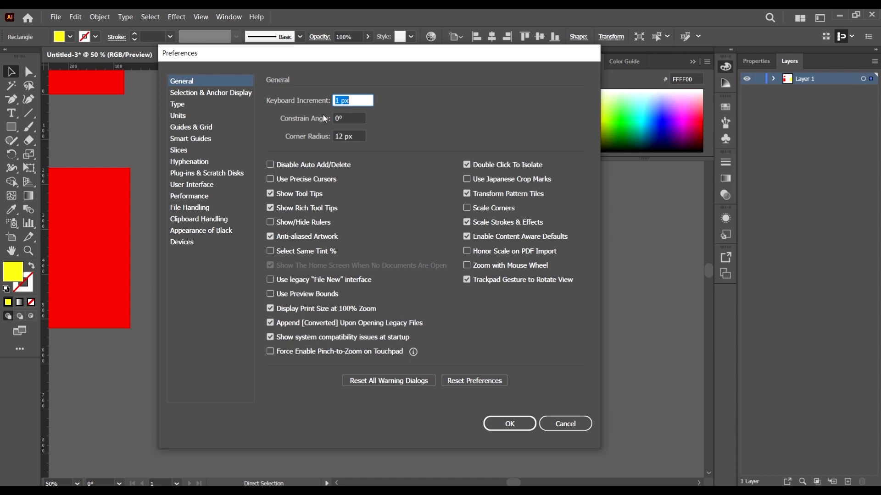
type("10")
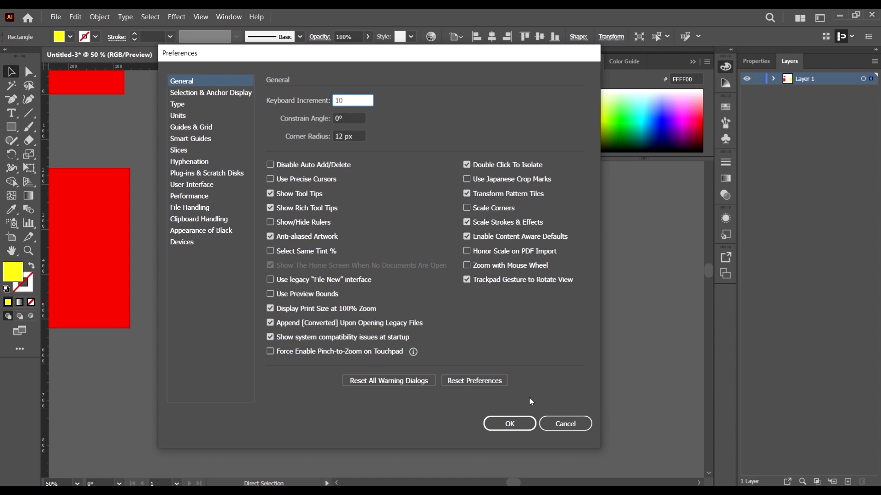
left_click(510, 424)
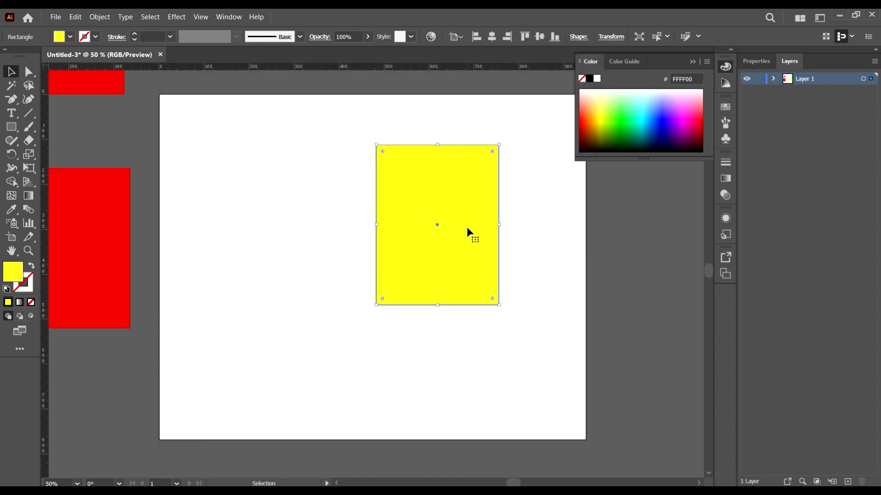
Step: Nudge the yellow rectangle left across the artboard in 10 px increments, past the artboard's centre
key("Left")
key("Left")
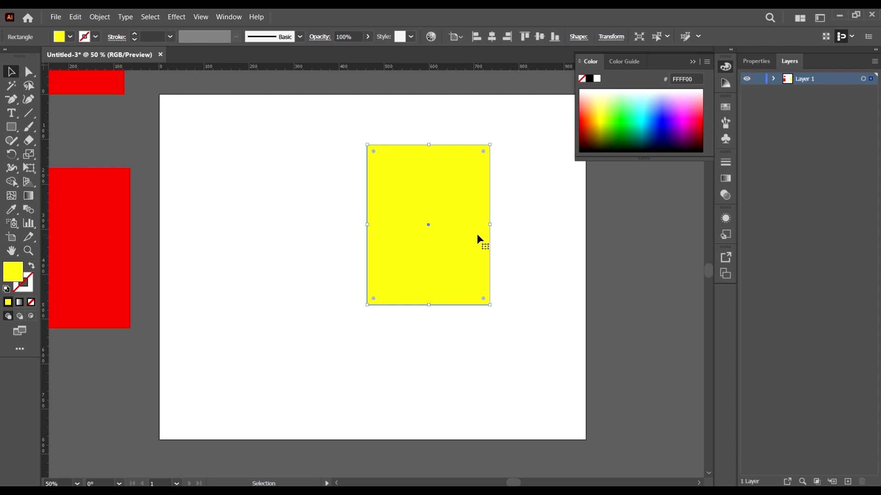
key("Left")
key("Left")
key("Left")
key("Left")
key("Left")
key("Left")
key("Left")
key("Left")
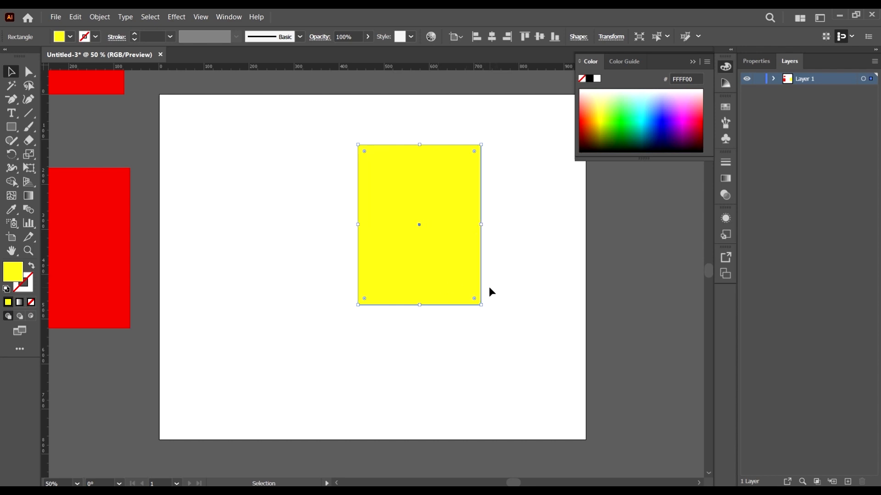
key("Left")
key("Left")
key("Left")
key("Left")
key("Left")
key("Left")
key("Left")
key("Left")
key("Left")
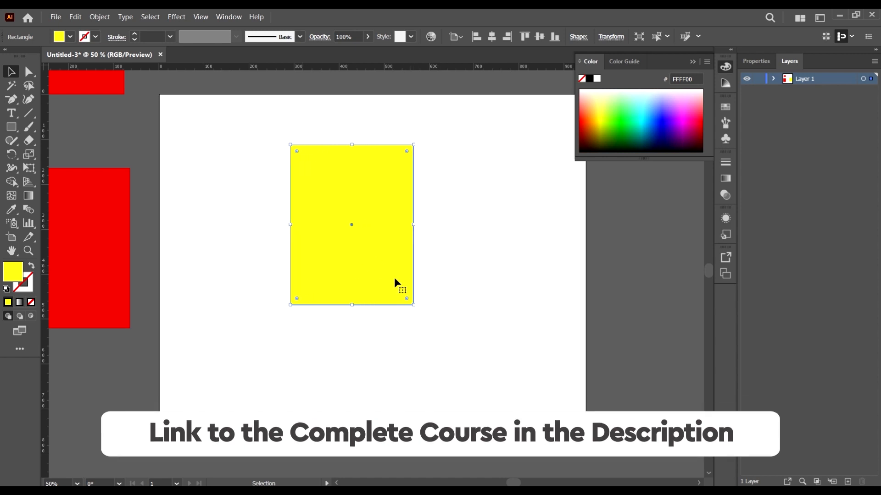
key("Left")
key("Left")
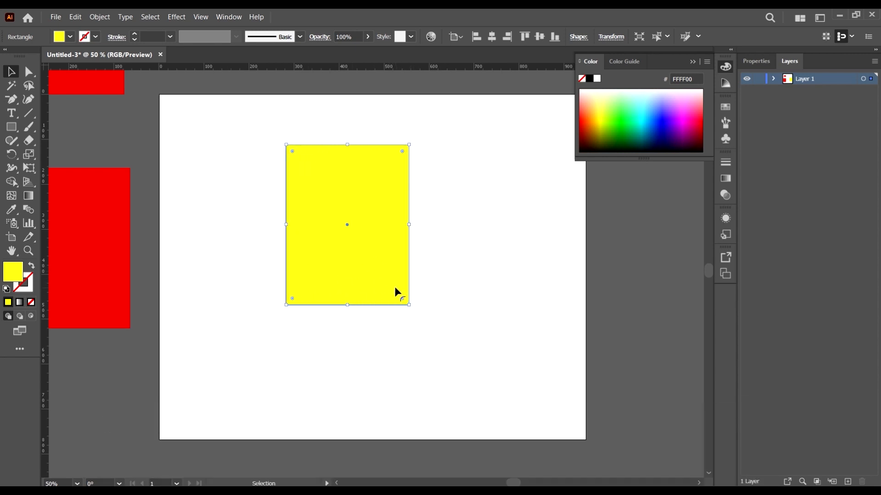
Step: Set the keyboard increment to 100 px in the General preferences and accept the change
key("ctrl+k")
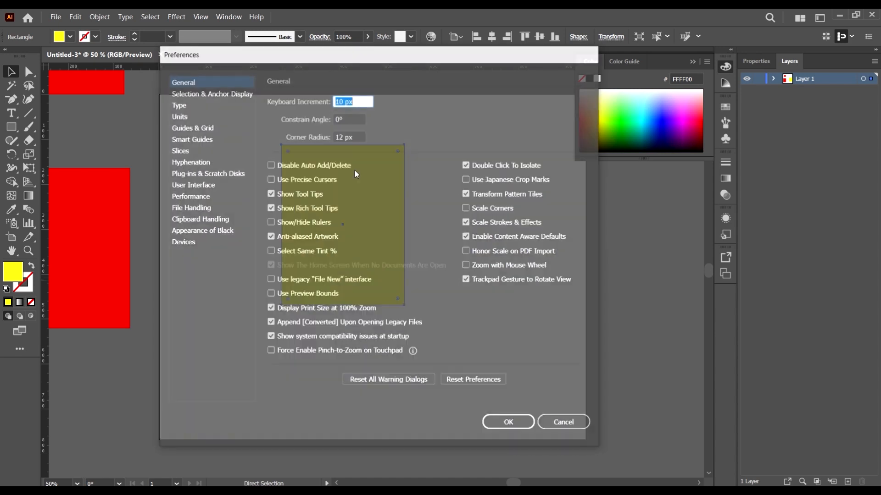
type("100")
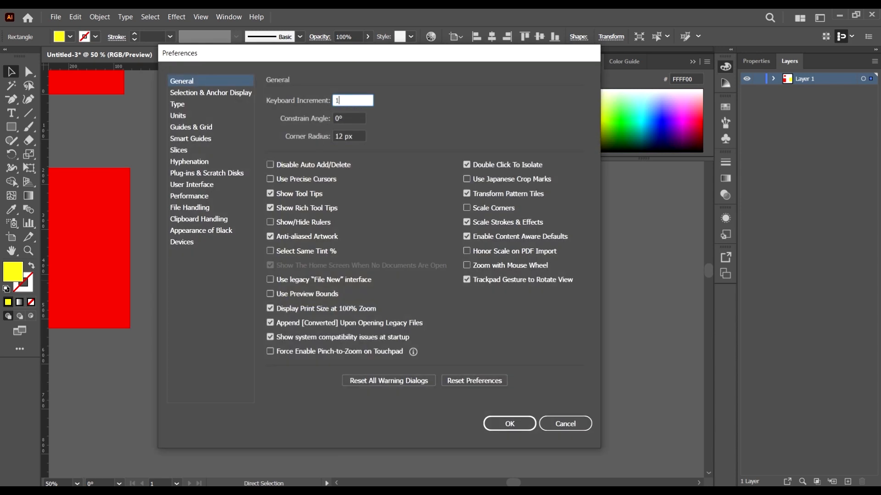
left_click(507, 427)
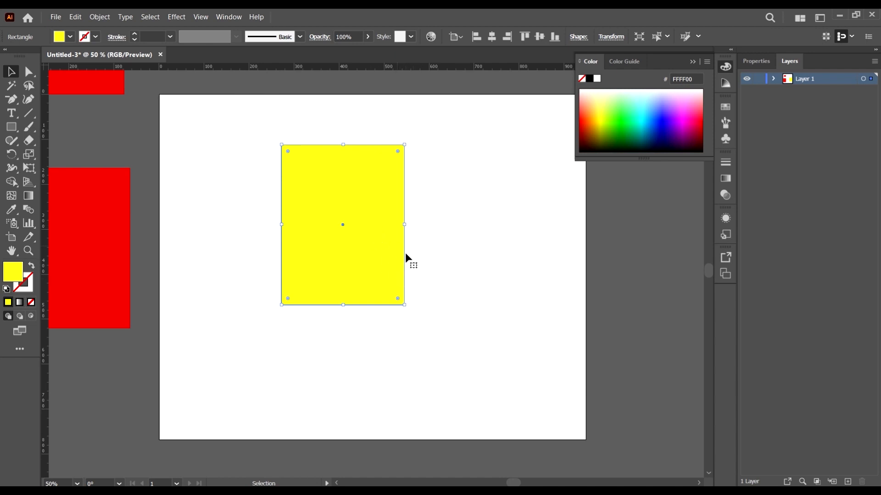
Step: Nudge the yellow rectangle in 100 px increments right, left past the artboard's left edge, and right again beyond its right edge
key("Right")
key("Right")
key("Right")
key("Right")
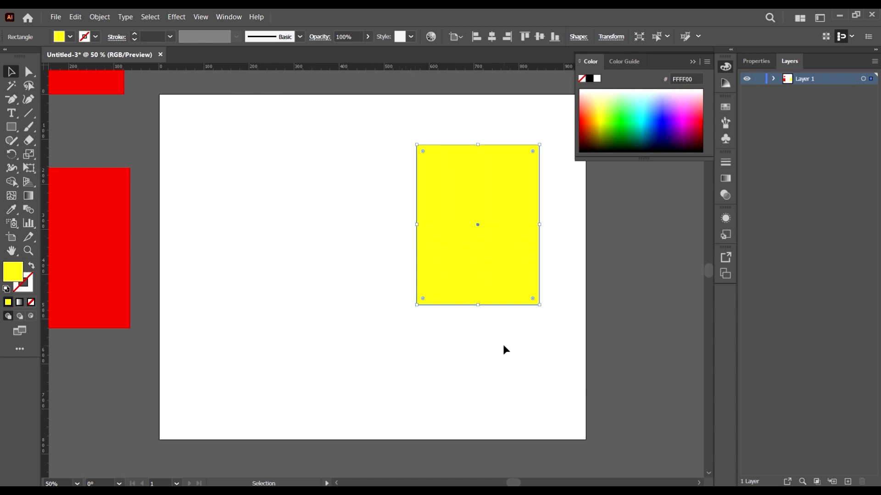
key("Right")
key("Left")
key("Left")
key("Left")
key("Left")
key("Left")
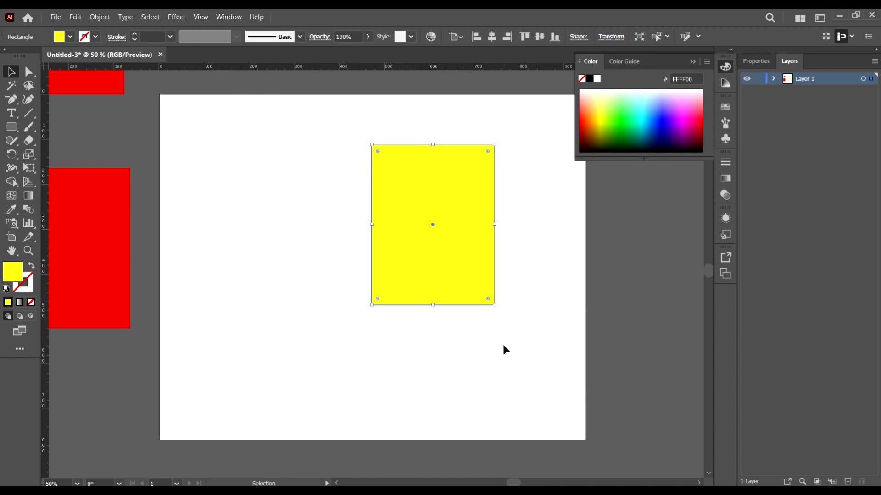
key("Left")
key("Left")
key("Left")
key("Left")
key("Left")
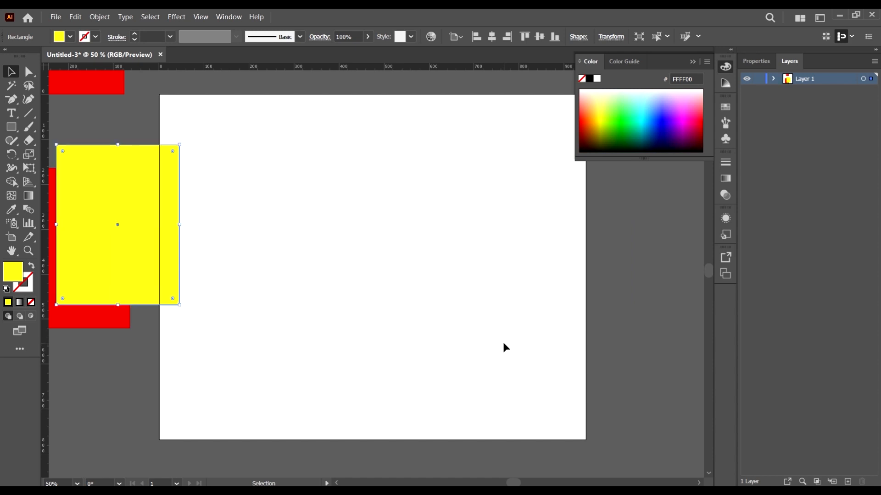
key("Right")
key("Right")
key("Right")
key("Right")
key("Right")
key("Right")
key("Right")
key("Right")
key("Right")
key("Right")
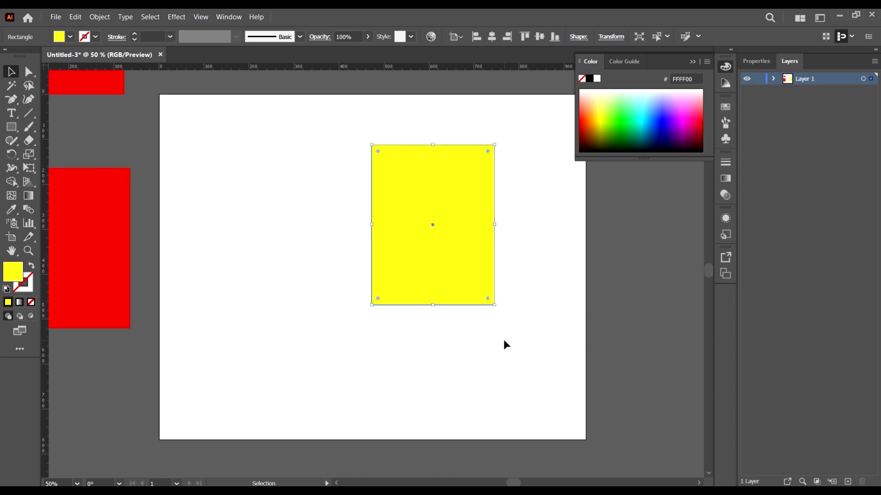
Step: Set the keyboard increment to 1 px in the General preferences and accept the change
key("ctrl+minus")
key("ctrl+k")
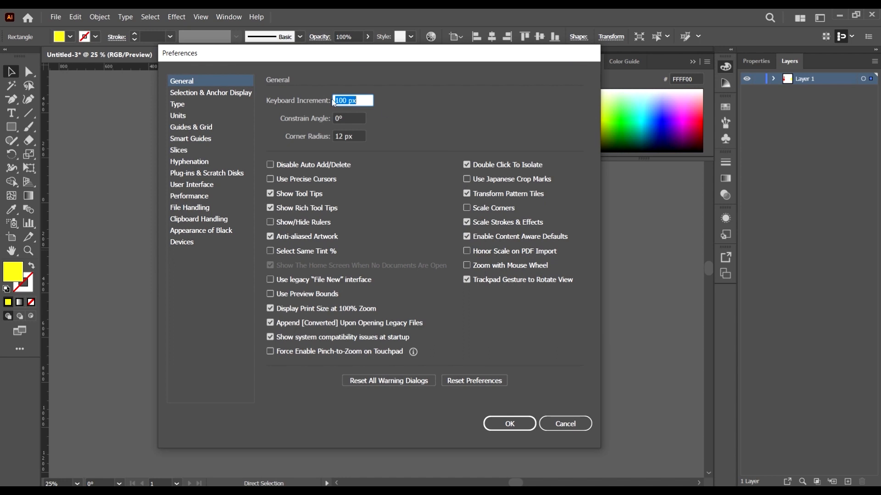
type("1")
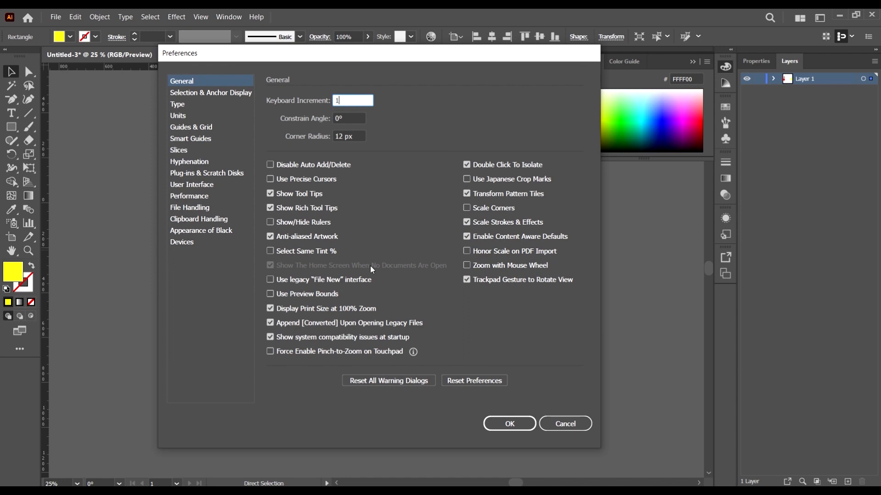
left_click(524, 424)
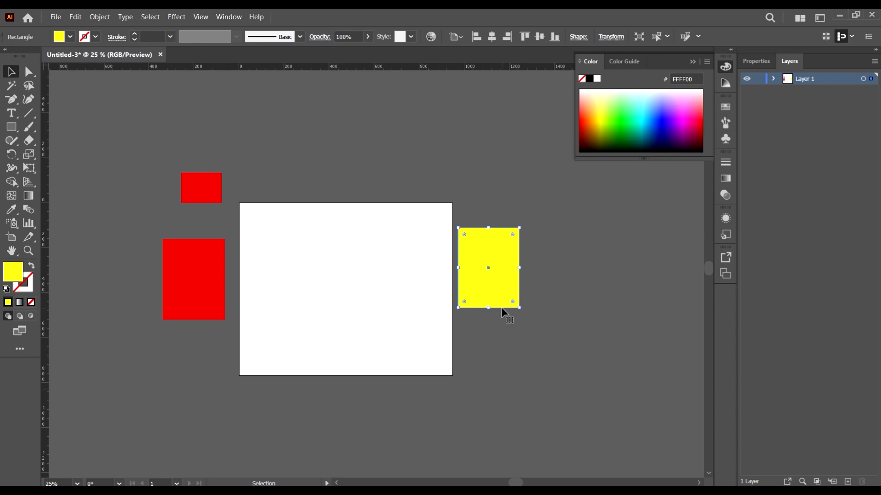
Step: Place the yellow and small red rectangles across the artboard's top edge and scatter ten copies of the large red rectangle around the artboard
left_click_drag(494, 287, 336, 234)
left_click_drag(293, 242, 397, 197)
left_click_drag(186, 301, 456, 382)
left_click_drag(449, 391, 309, 402)
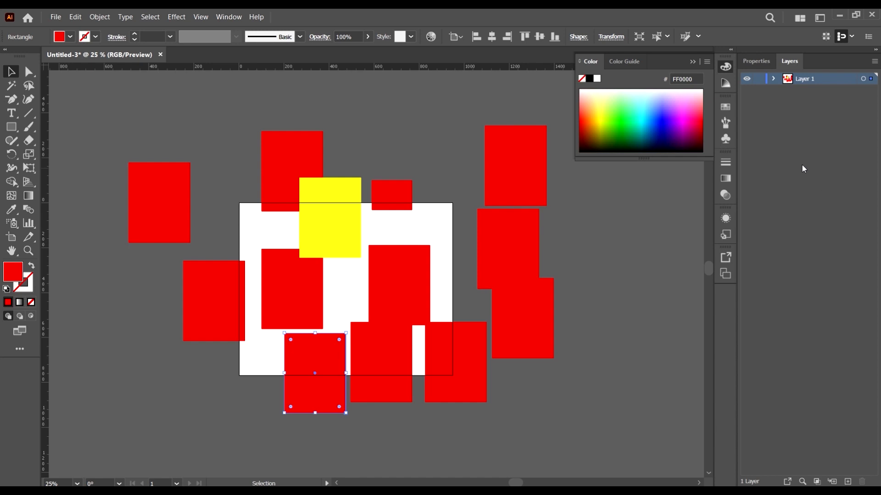
Step: Expand Layer 1 to list its objects and select the large red rectangle above and to the right of the artboard
left_click(774, 80)
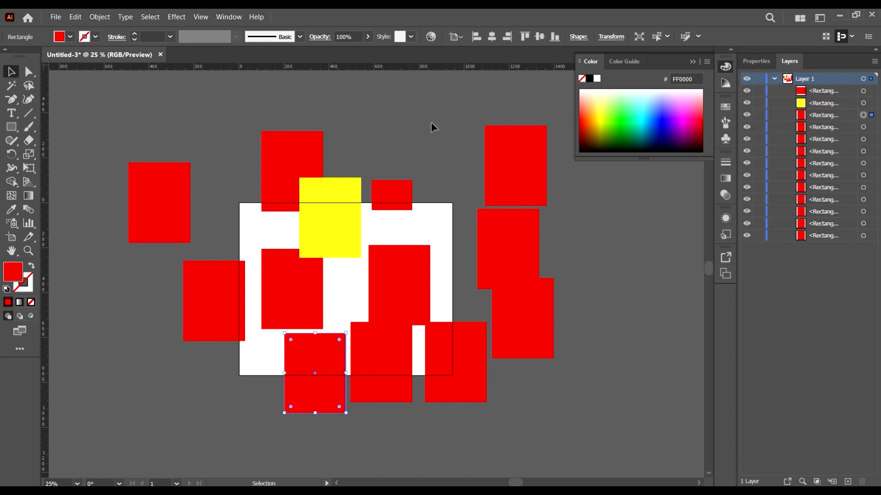
left_click(599, 256)
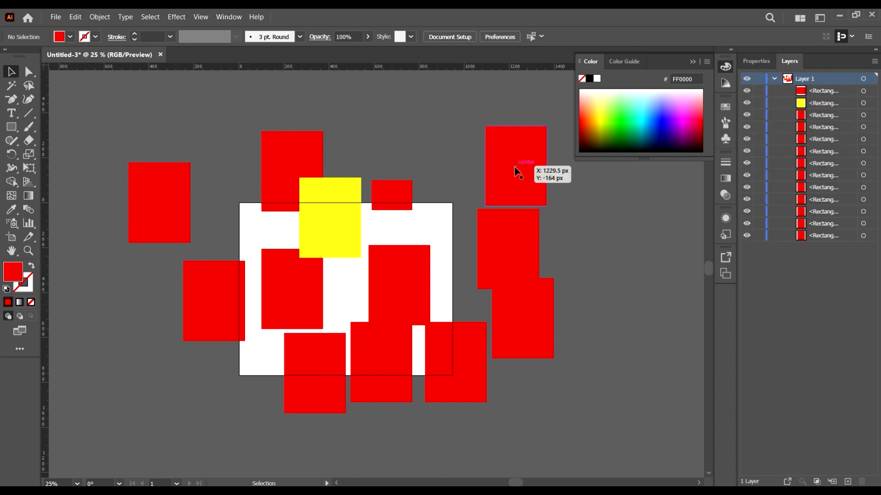
left_click(524, 150)
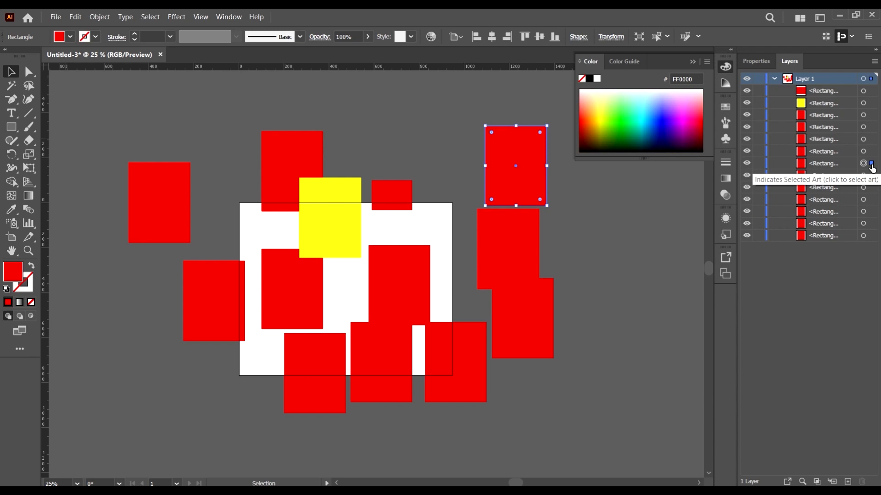
Step: Select the yellow rectangle, switch to the small red one, extend the selection through the first five objects of Layer 1, and deselect everything
left_click(329, 205)
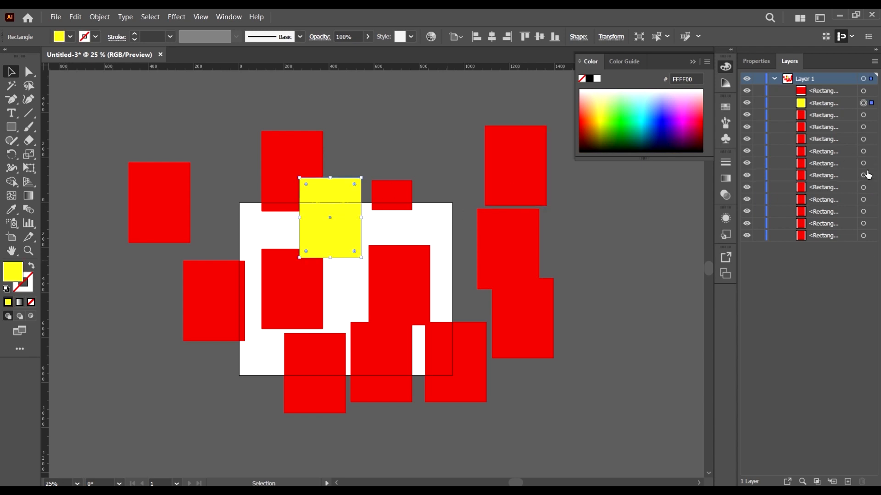
left_click(862, 92)
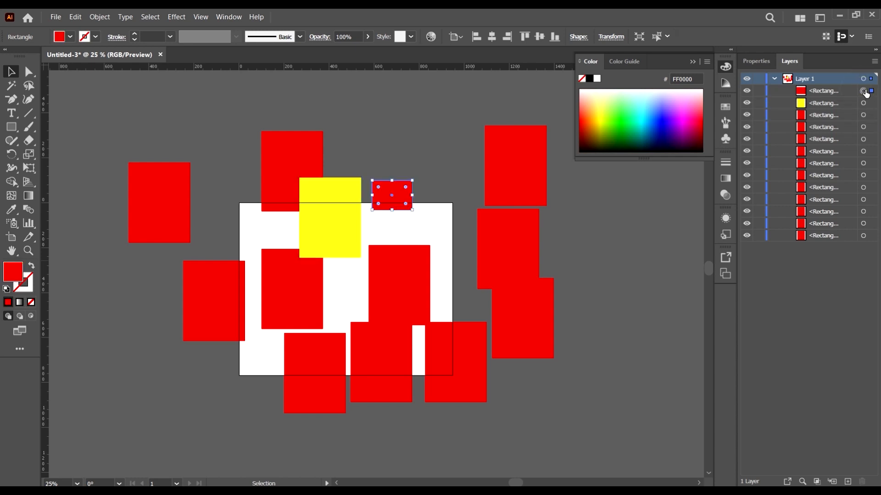
left_click(864, 103, "shift")
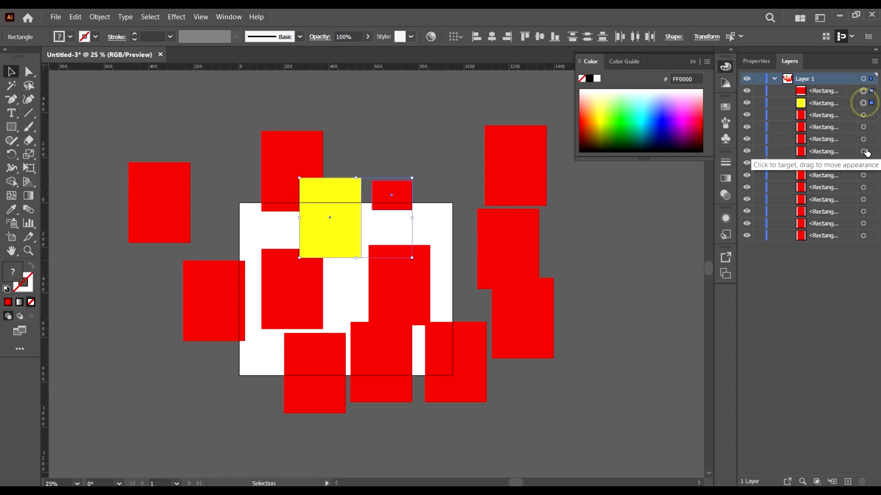
left_click(863, 115, "shift")
left_click(863, 127, "shift")
left_click(863, 139, "shift")
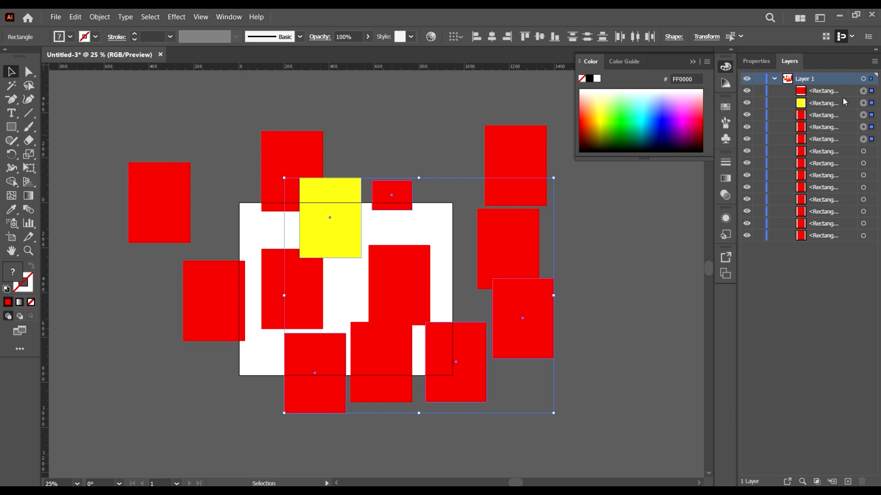
left_click(640, 263)
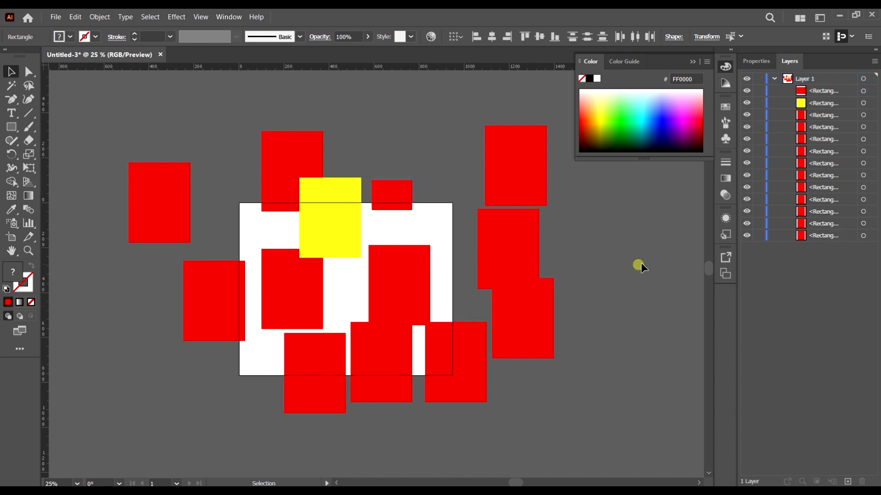
Step: Select every object in Layer 1 and move them together up and to the right across the artboard
left_click(842, 81)
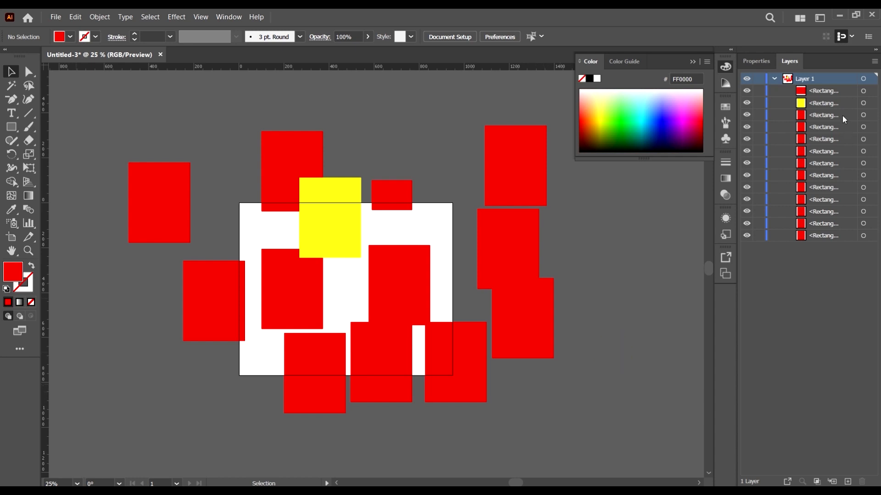
key("ctrl+a")
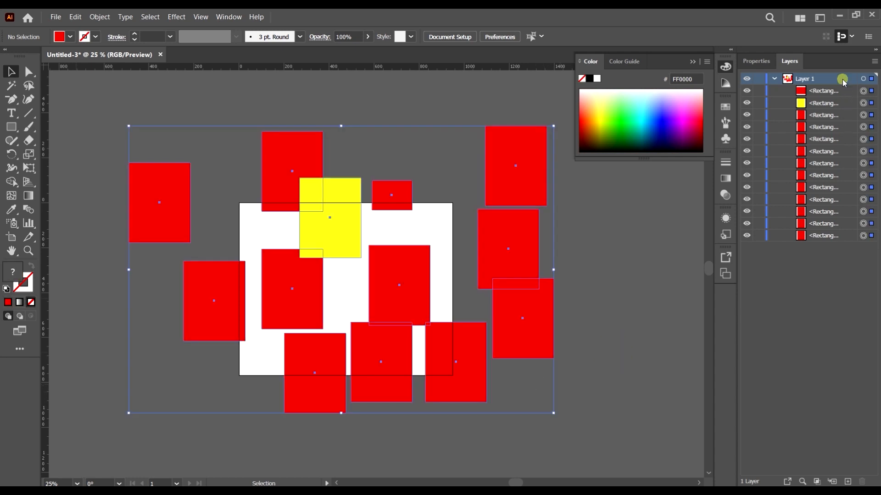
left_click(813, 299)
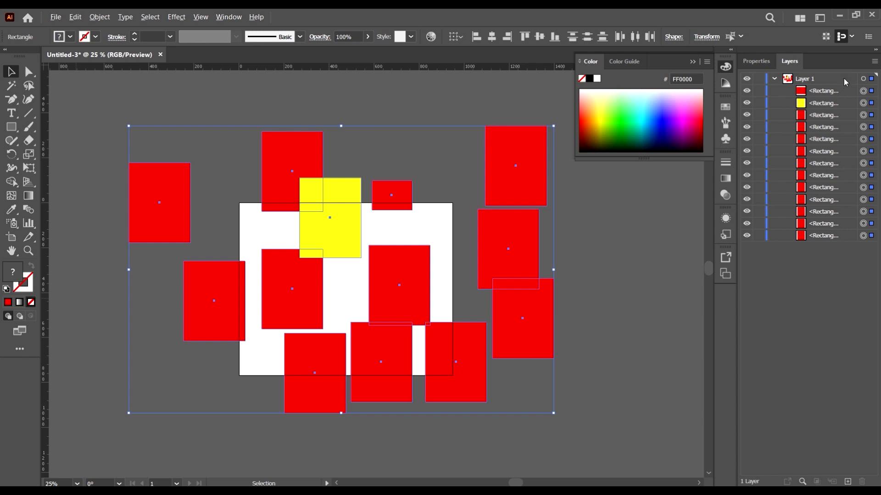
left_click(846, 78)
left_click_drag(537, 163, 571, 126)
left_click(647, 335)
left_click(844, 78)
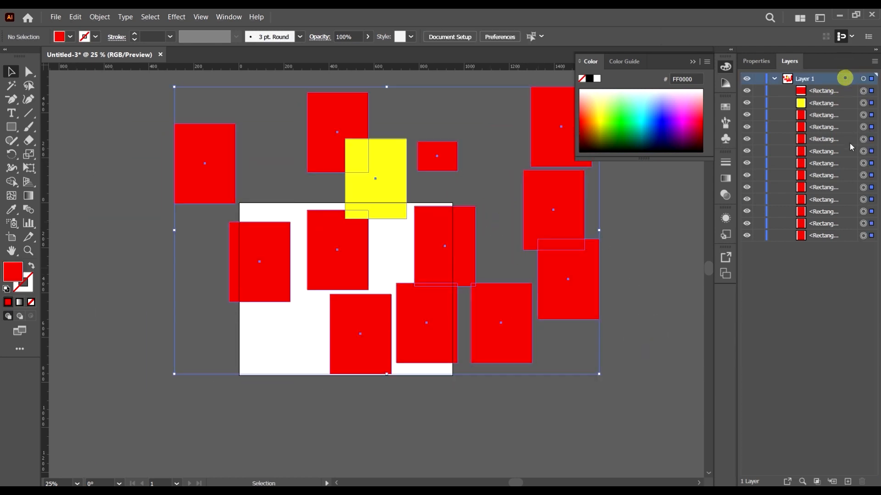
Step: Collapse Layer 1 and add a new layer above it
left_click(775, 79)
left_click(822, 438)
key("ctrl+l")
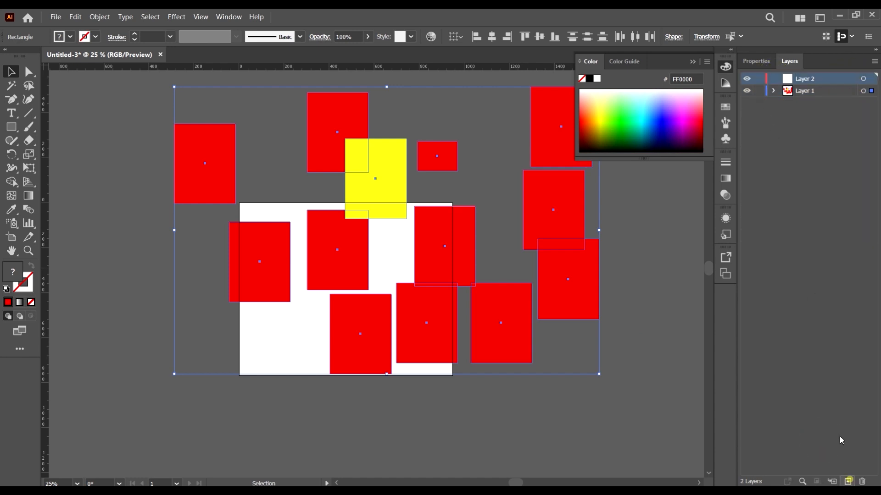
Step: Draw a rectangle about 484 by 606 px to the left of the artboard on Layer 2 and fill it with cyan (00FFFF)
left_click(101, 134)
key("m")
left_click_drag(81, 238, 190, 376)
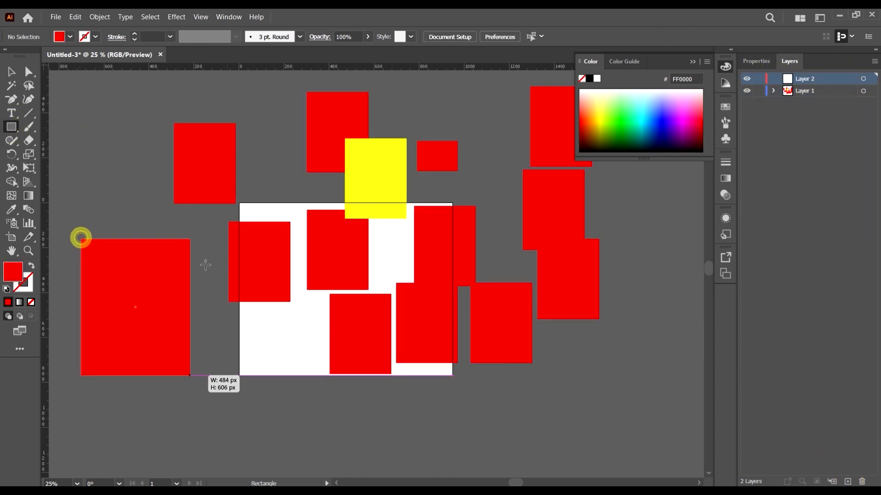
left_click(70, 37)
left_click(70, 58)
left_click(339, 10)
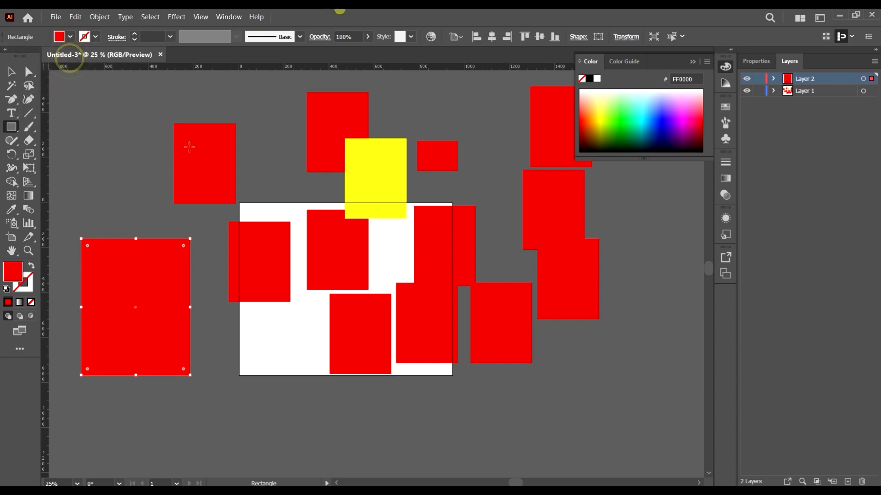
left_click(69, 37)
left_click(87, 59)
key("Escape")
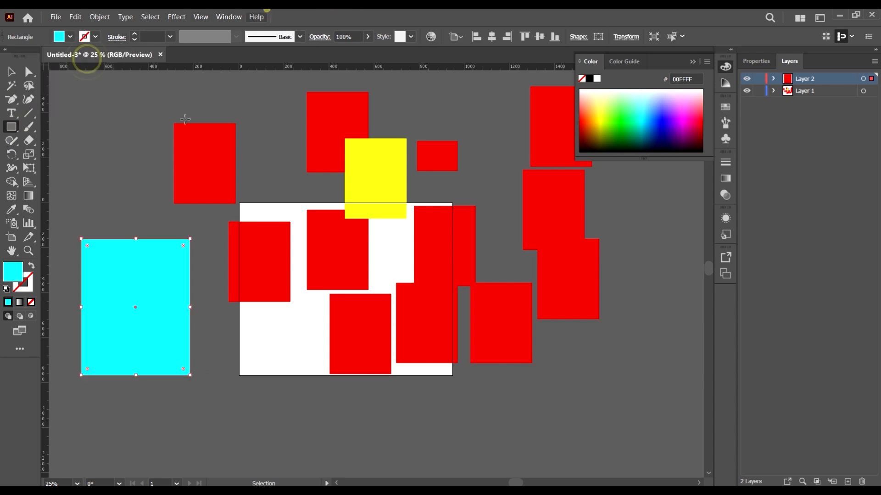
Step: Draw a small flat cyan rectangle below the artboard's lower-left corner and deselect it
left_click_drag(212, 429, 268, 450)
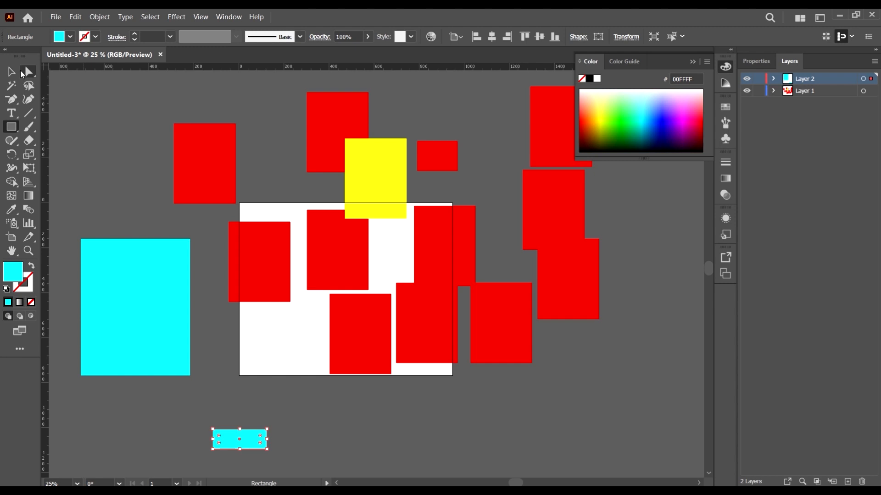
left_click(11, 72)
left_click(638, 319)
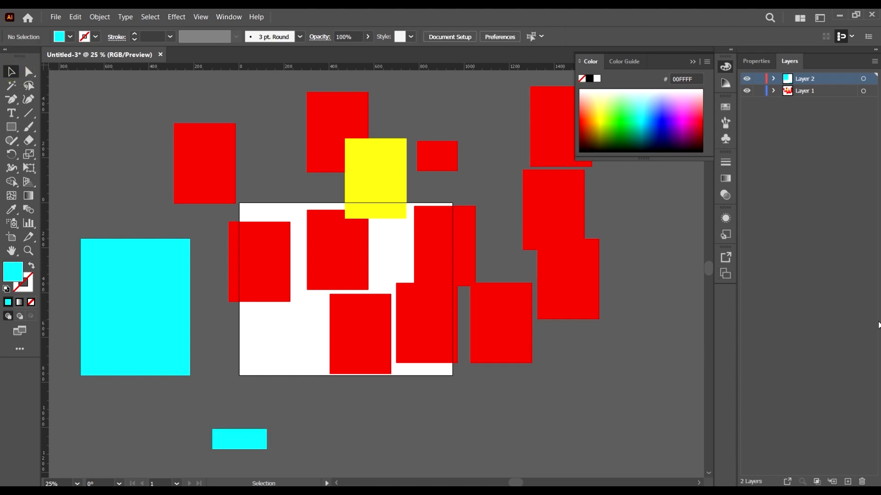
Step: Select all artwork and compare which objects belong to Layer 2 and Layer 1 by expanding both layers, leaving Layer 1 collapsed
key("ctrl+a")
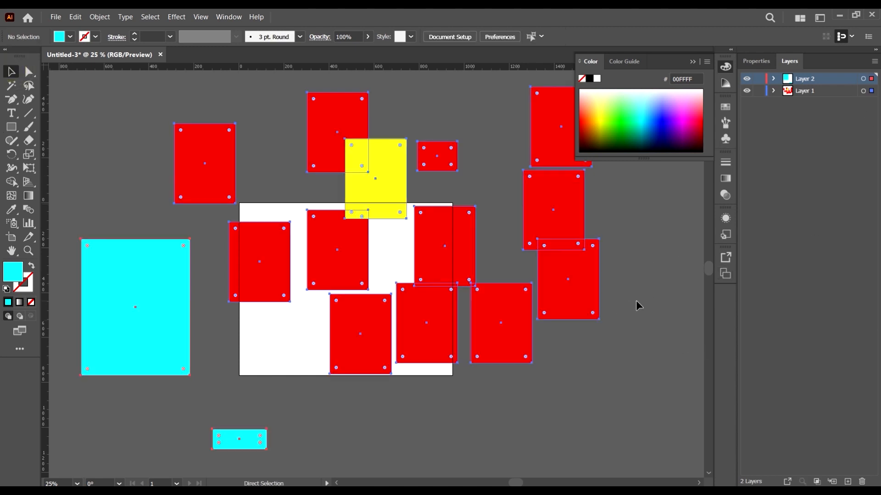
left_click(774, 79)
left_click(773, 115)
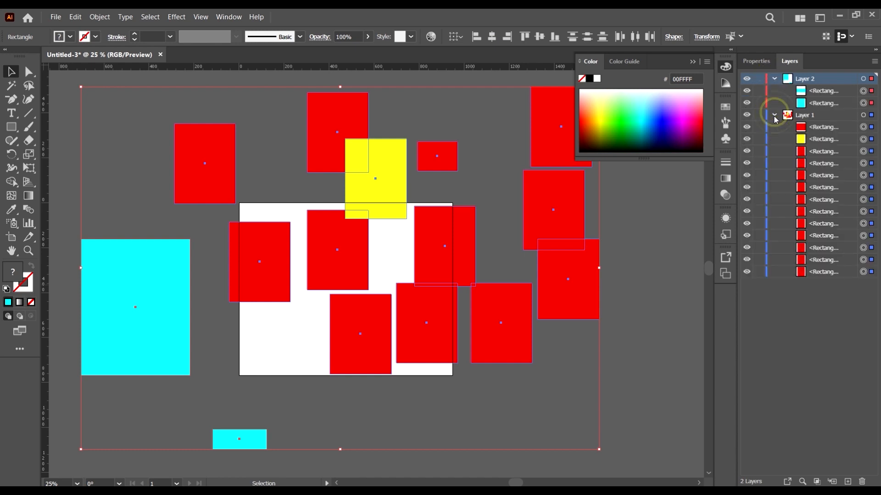
left_click(774, 115)
scroll(406, 316, "down", 4)
scroll(436, 314, "up", 3)
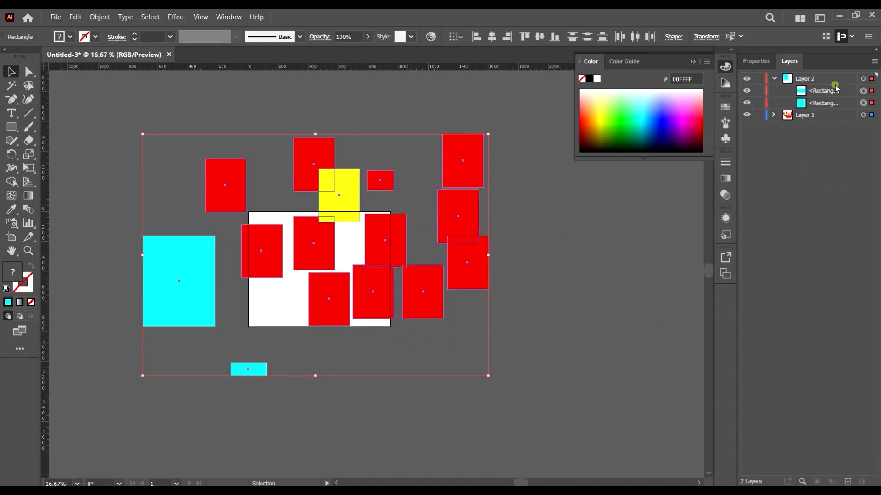
Step: Select only the two cyan rectangles through Layer 2 and move them together slightly upward
left_click(502, 307)
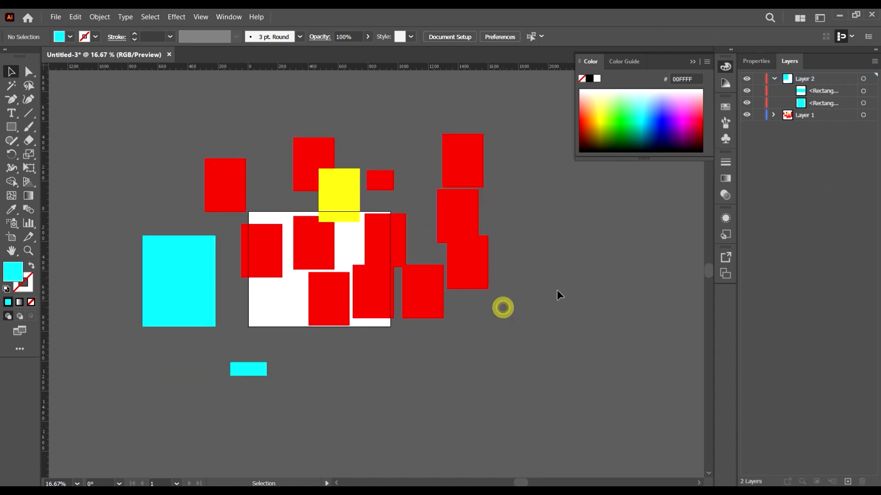
left_click(823, 79)
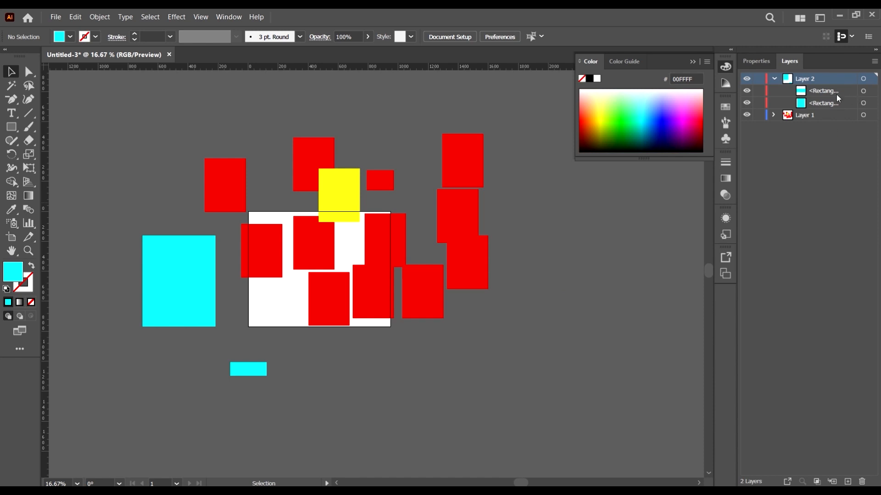
left_click(838, 79, "alt")
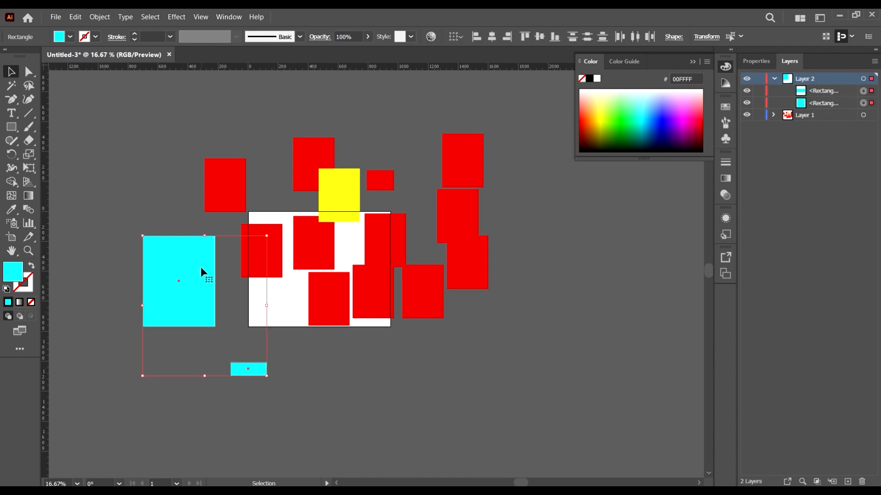
left_click_drag(200, 267, 197, 236)
Step: Select all rectangles on both layers and delete them
left_click_drag(584, 417, 135, 133)
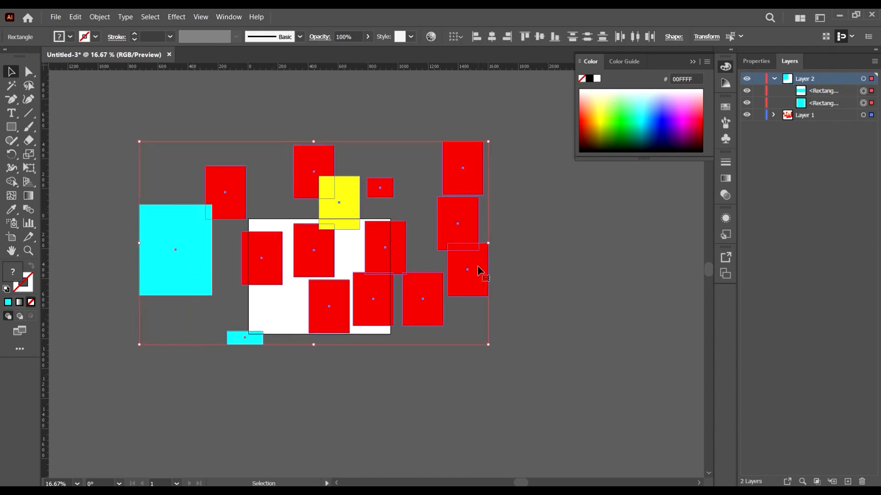
key("Delete")
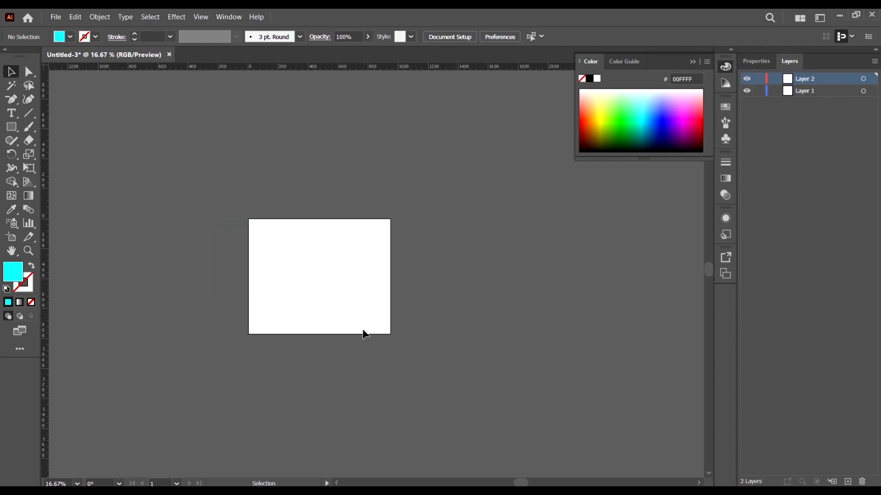
Step: Draw three cyan rectangles on the artboard: a small upright one, a larger wide one beside it, and a thin strip below
scroll(391, 331, "down", 3)
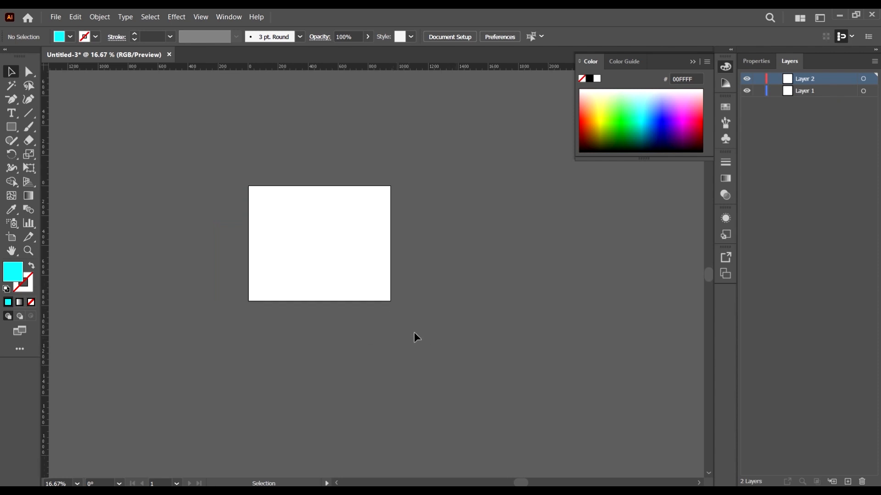
scroll(282, 246, "up", 2)
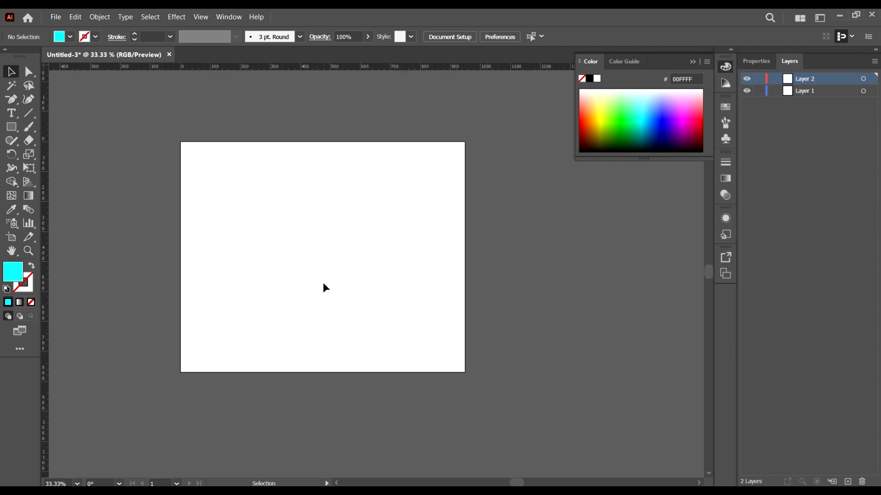
scroll(238, 264, "up", 1)
scroll(284, 281, "down", 1)
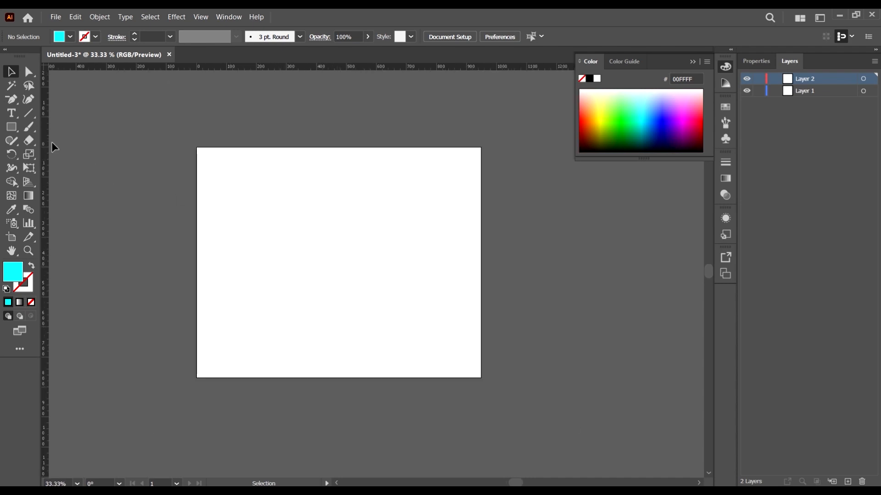
left_click(15, 129)
left_click_drag(267, 221, 316, 275)
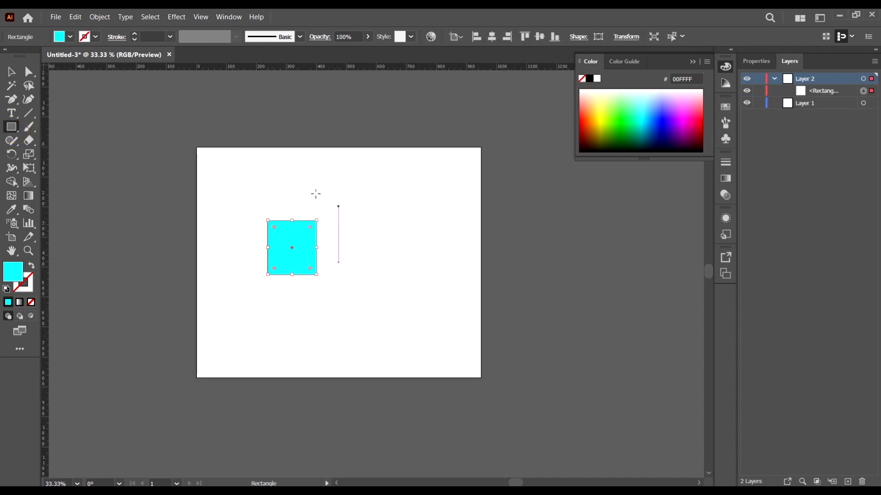
left_click_drag(317, 194, 430, 263)
left_click_drag(378, 302, 263, 315)
left_click(10, 72)
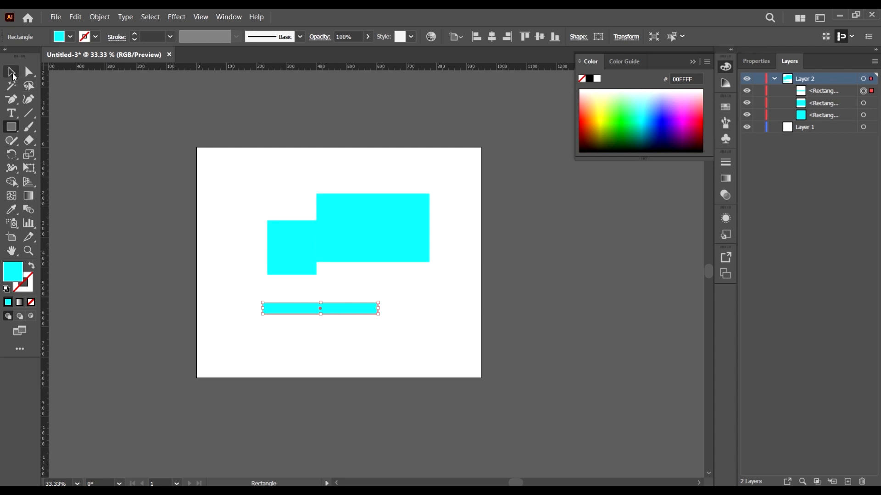
Step: Move the small upright rectangle slightly down and left, and fill it with yellow (FFFF00)
mouse_move(315, 251)
left_mouse_down()
mouse_move(296, 290)
mouse_move(310, 260)
mouse_move(312, 269)
left_mouse_up()
left_click(59, 38)
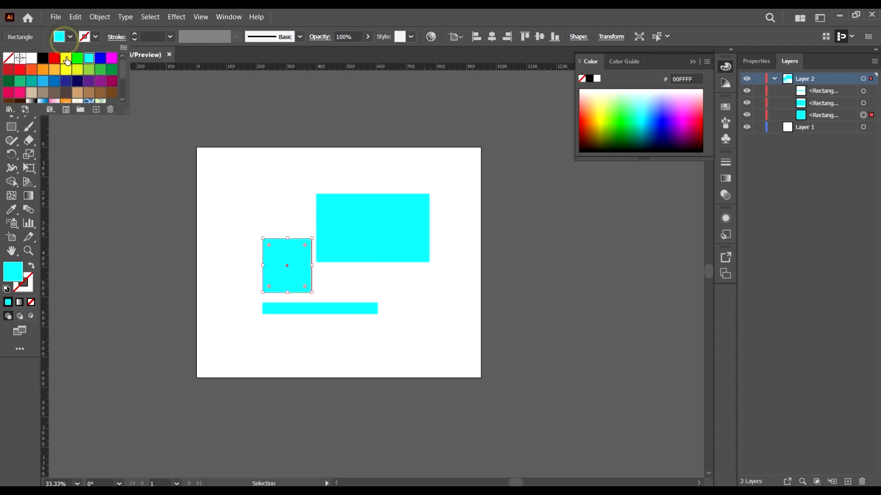
left_click(67, 62)
left_click(491, 332)
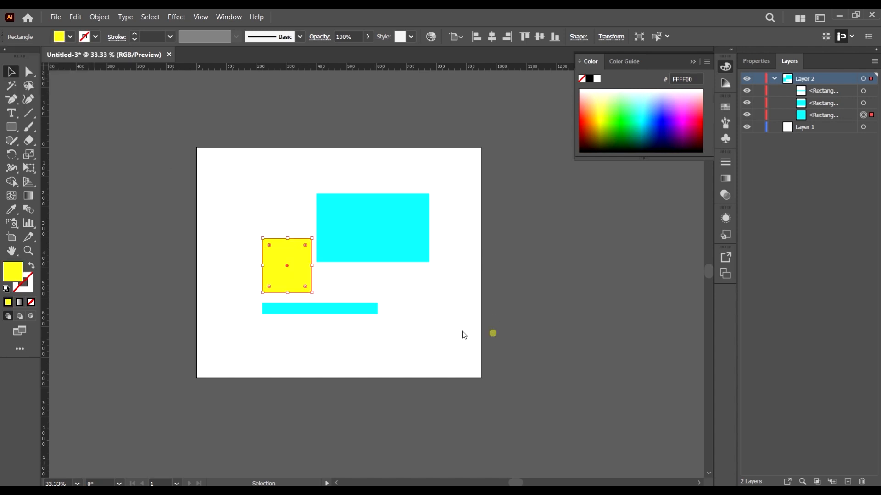
Step: Rotate the thin strip diagonally, resize it into a shorter, thicker rectangle overlapping the yellow one, and fill it with green
left_click_drag(377, 313, 393, 322)
left_click_drag(342, 300, 322, 318)
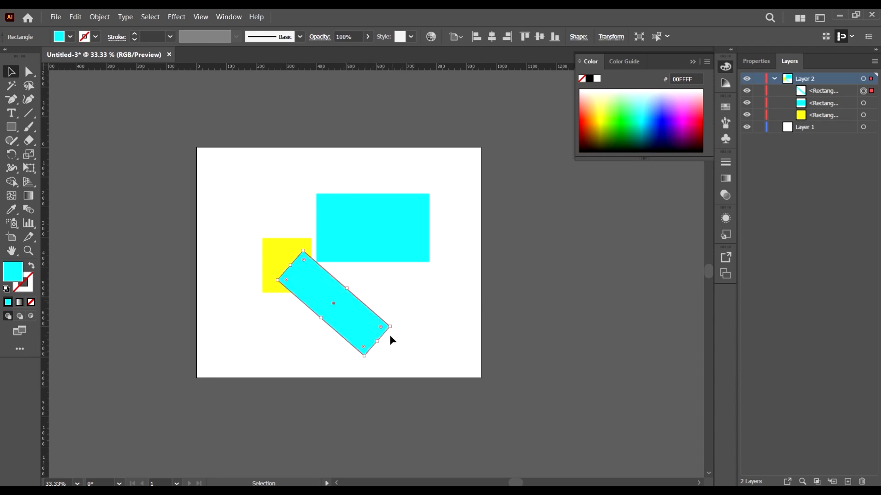
left_click_drag(390, 338, 349, 301)
left_click(70, 36)
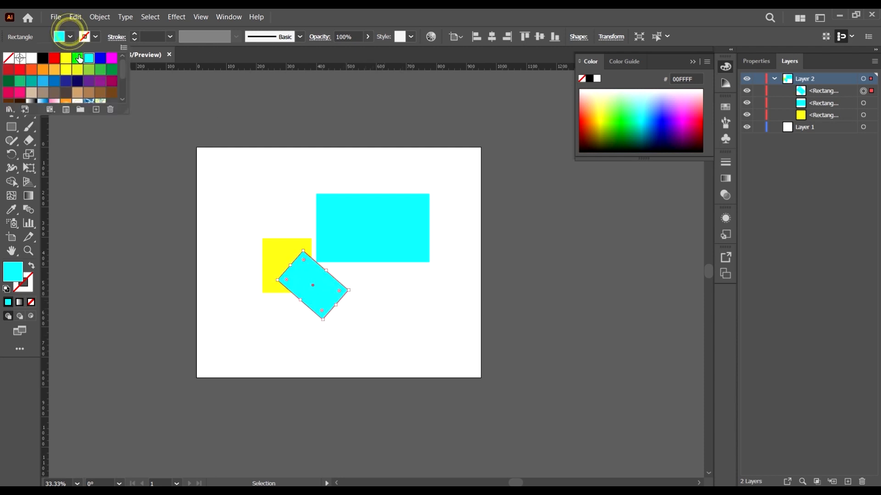
left_click(78, 57)
Step: Shrink the large cyan rectangle and move it down and left so that it overlaps the yellow rectangle and meets the green one
left_click(372, 229)
left_click_drag(378, 243, 375, 259)
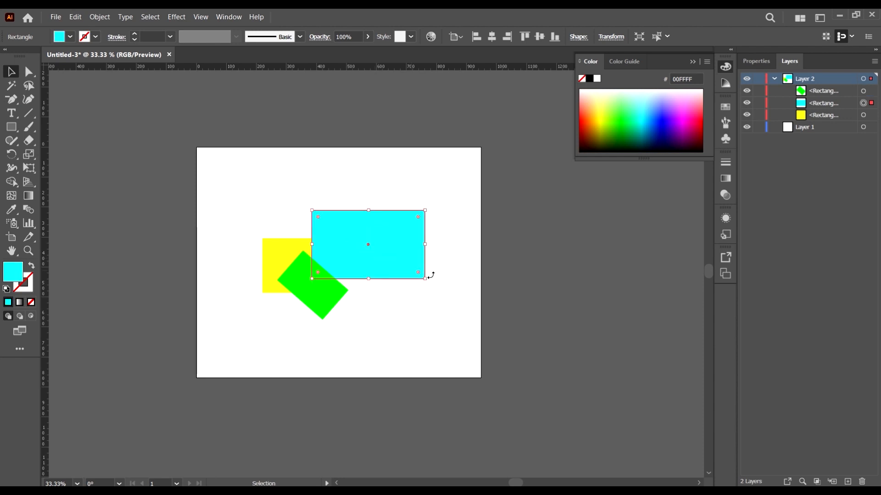
left_click_drag(426, 279, 404, 272)
left_click_drag(340, 244, 328, 260)
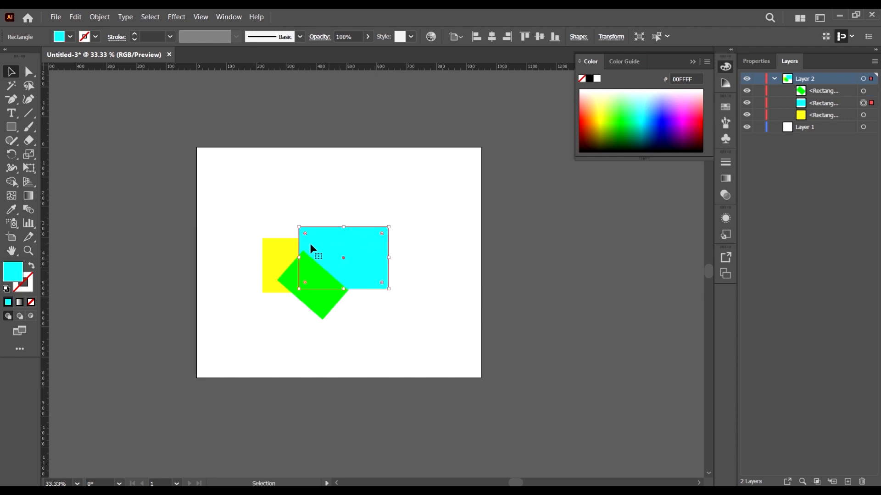
Step: Draw a large rectangle that fully covers the three shapes and fill it with dark magenta (9E005D)
left_click(118, 165)
left_click(12, 127)
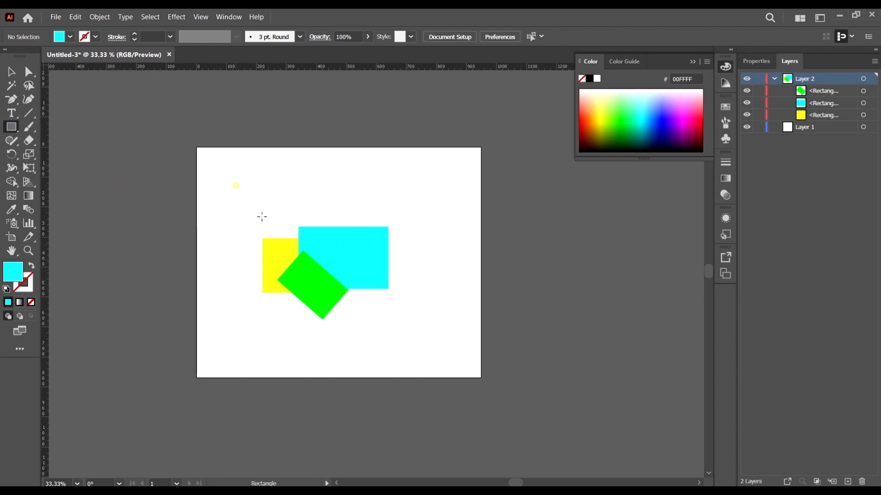
mouse_move(236, 186)
left_mouse_down()
mouse_move(438, 356)
mouse_move(438, 348)
left_mouse_up()
left_click(71, 36)
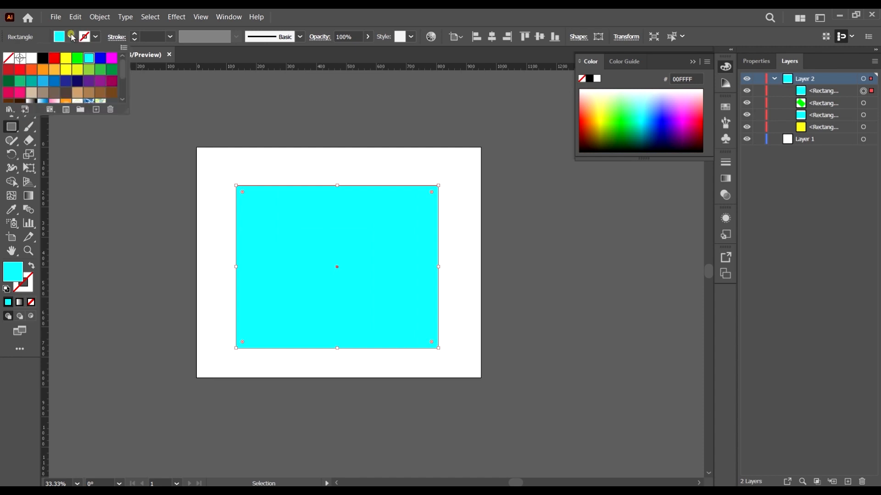
left_click(112, 79)
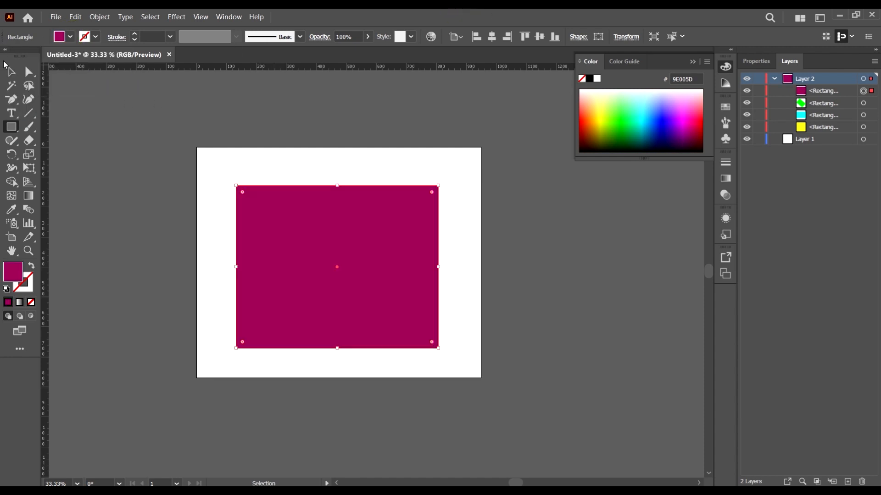
key("v")
scroll(321, 249, "up", 1)
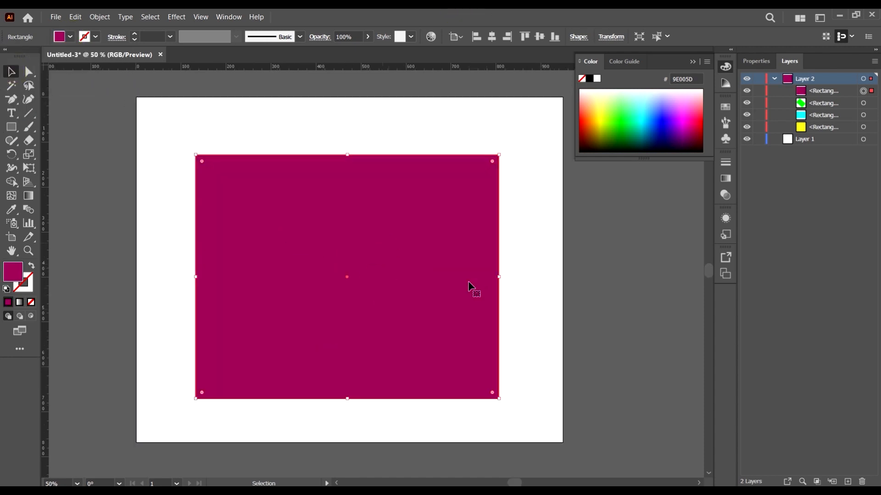
left_click(557, 309)
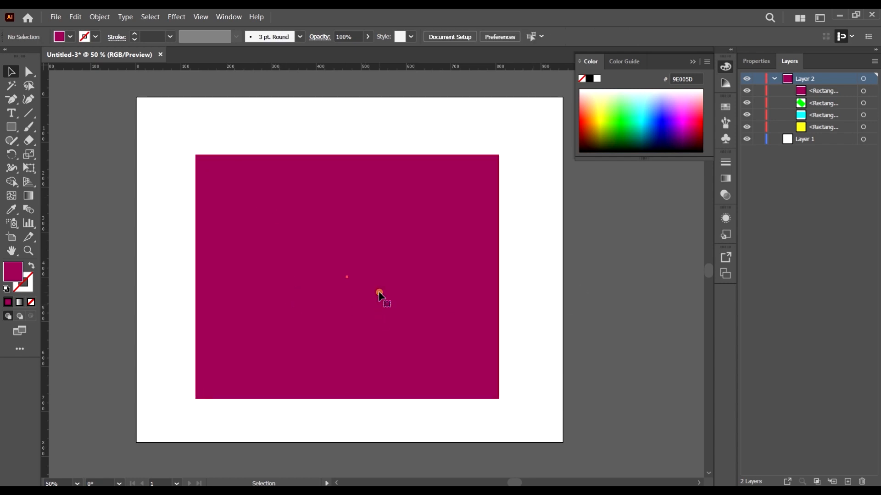
Step: Lower the opacity of the large magenta rectangle to 49% and deselect it
left_click(379, 295)
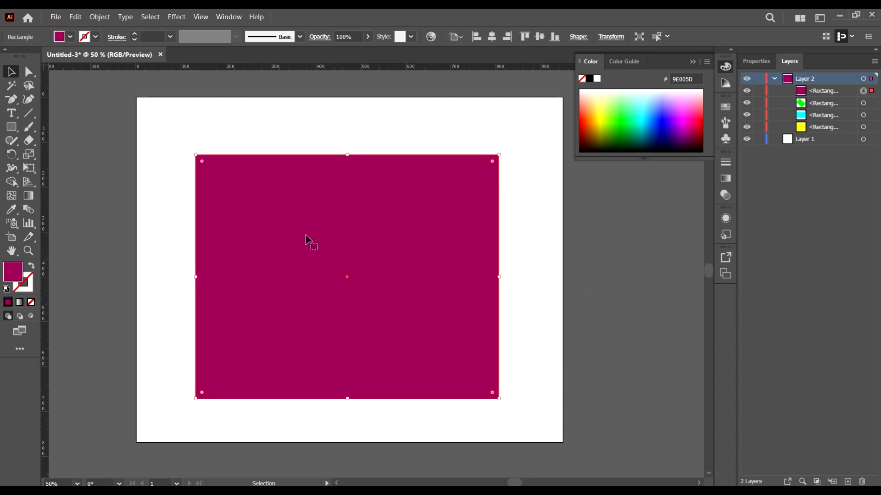
left_click(368, 36)
left_click_drag(368, 50, 350, 60)
mouse_move(468, 281)
left_mouse_down()
mouse_move(451, 262)
mouse_move(452, 280)
left_mouse_up()
scroll(424, 291, "left", 1)
left_click(580, 324)
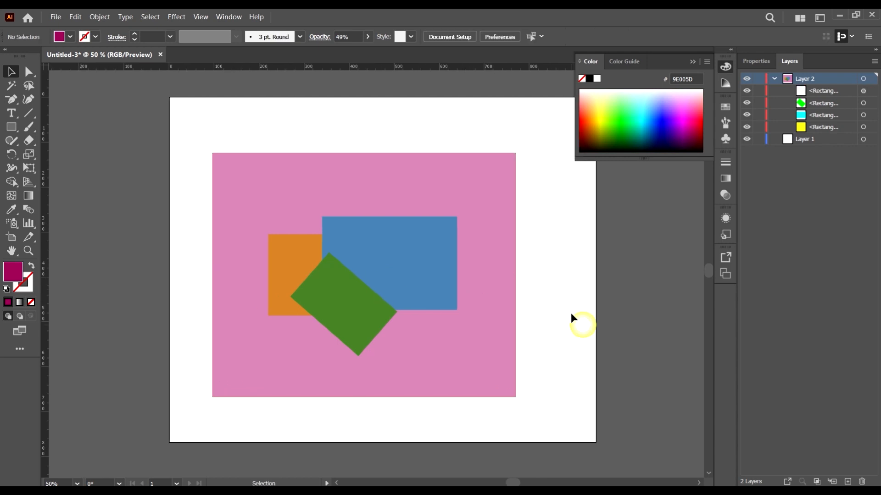
Step: Select the cyan rectangle beneath the translucent magenta one and stretch it wider to the right and taller downward
left_click(451, 174)
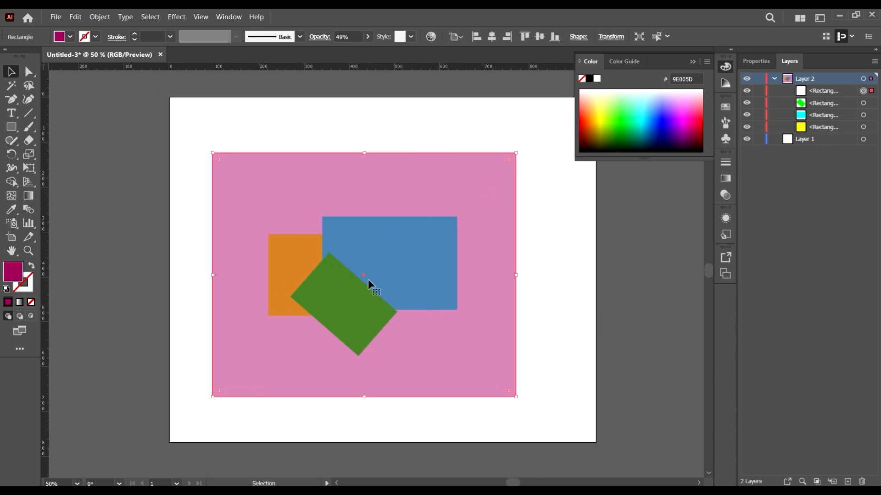
left_click(387, 301)
scroll(454, 206, "down", 2)
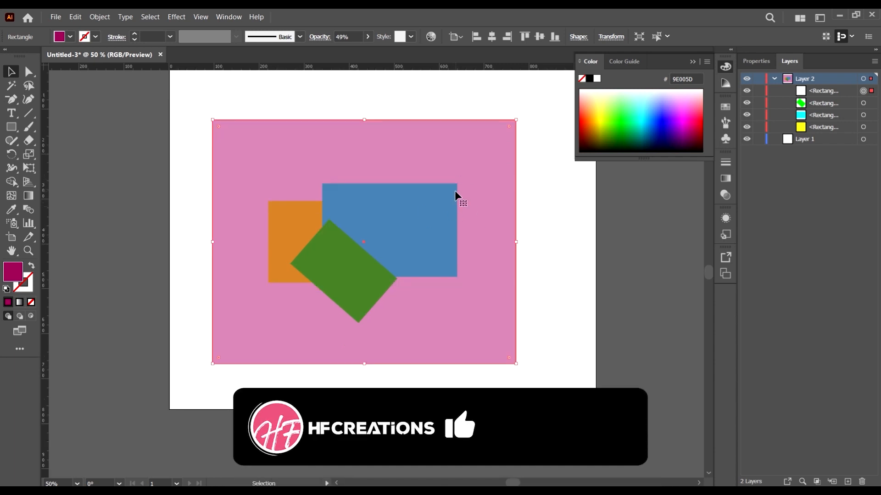
left_click(596, 264)
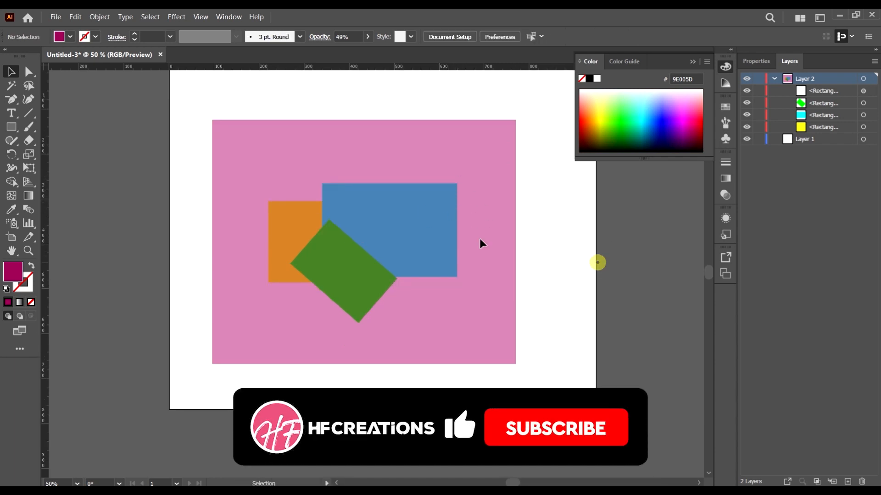
left_click(454, 223)
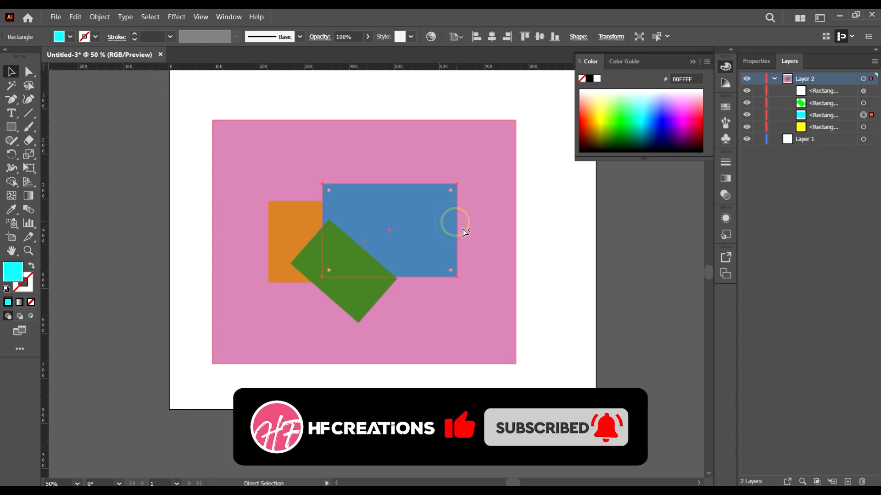
key("v")
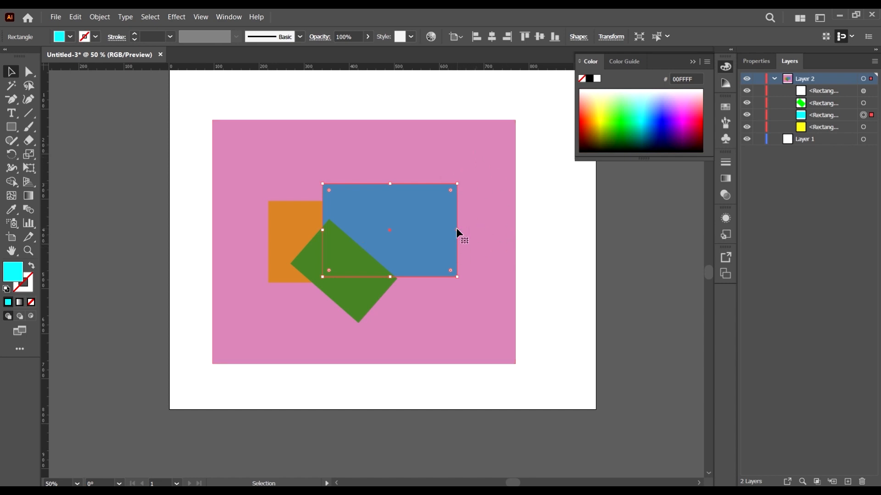
left_click_drag(457, 230, 479, 229)
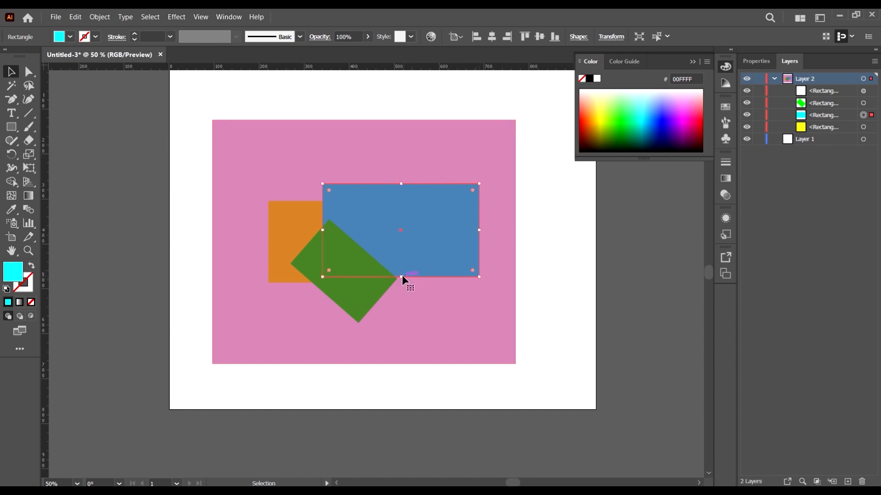
left_click_drag(404, 277, 402, 307)
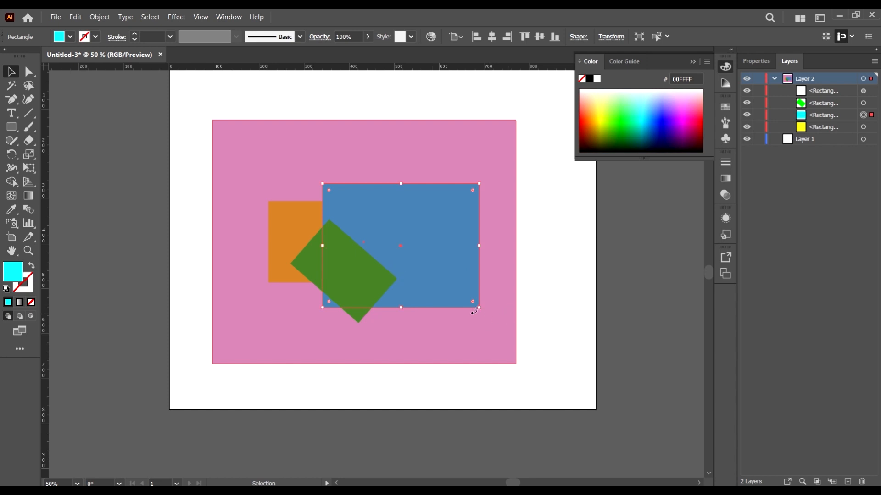
Step: Reselect the cyan rectangle through the magenta overlay, move it up and make it slightly smaller
left_click(481, 311)
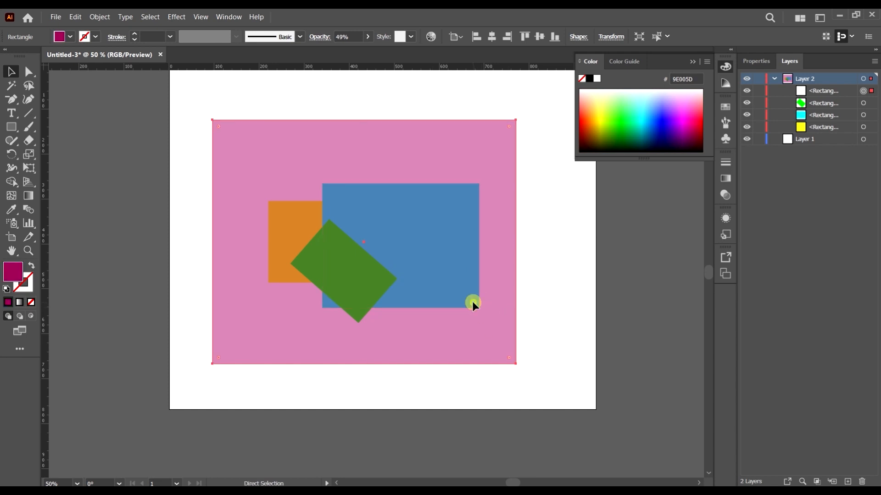
left_click(500, 145)
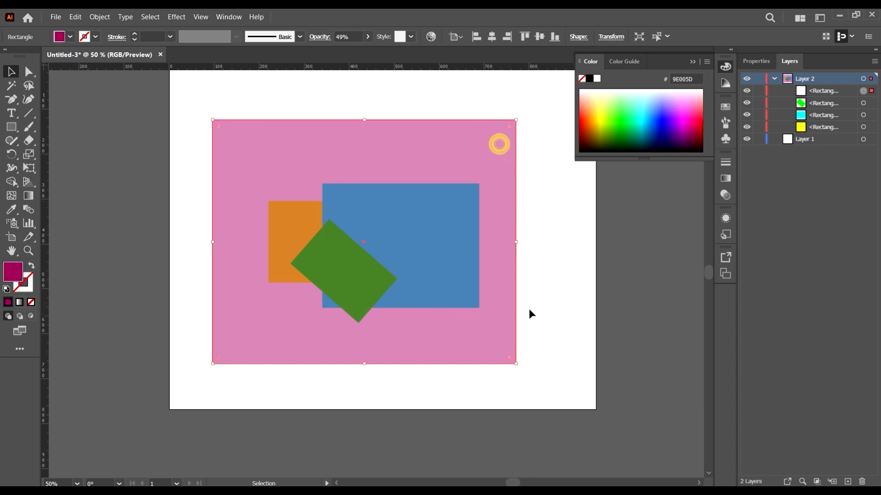
left_click(470, 220, "ctrl")
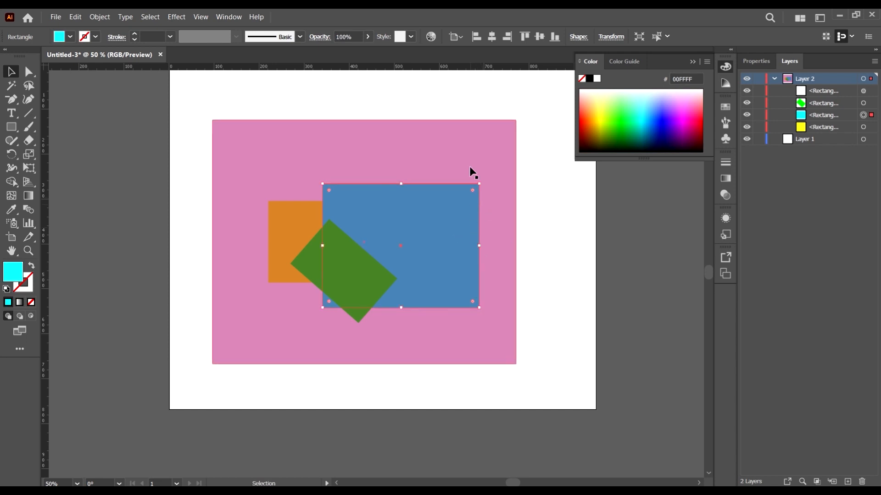
left_click_drag(479, 184, 496, 301)
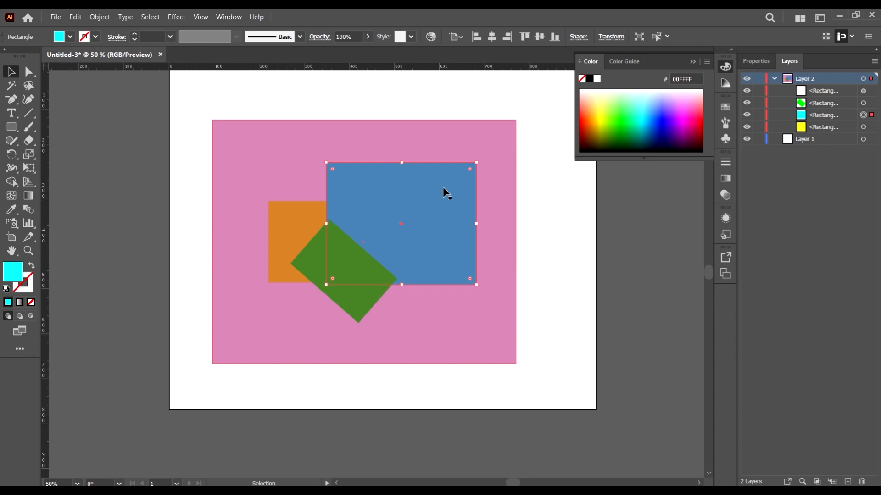
Step: Shift the magenta overlay slightly left, then select the cyan rectangle beneath it and make it narrower
left_click(451, 198, "ctrl")
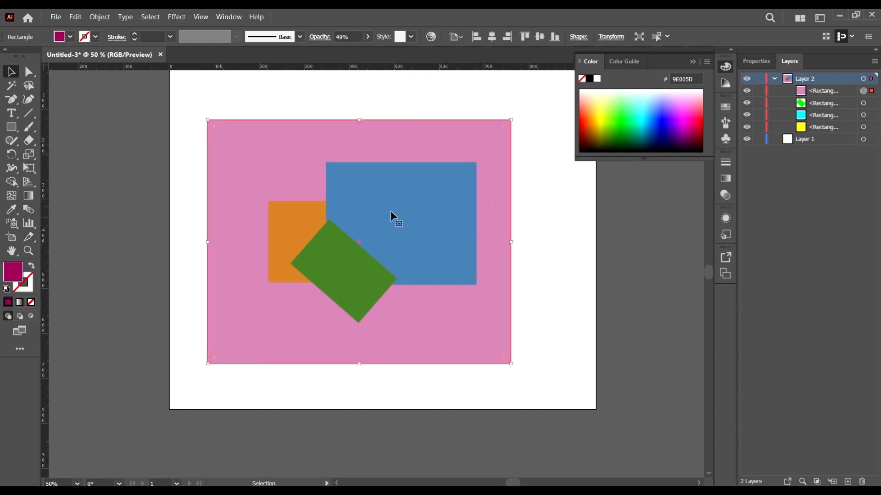
left_click(476, 192, "ctrl")
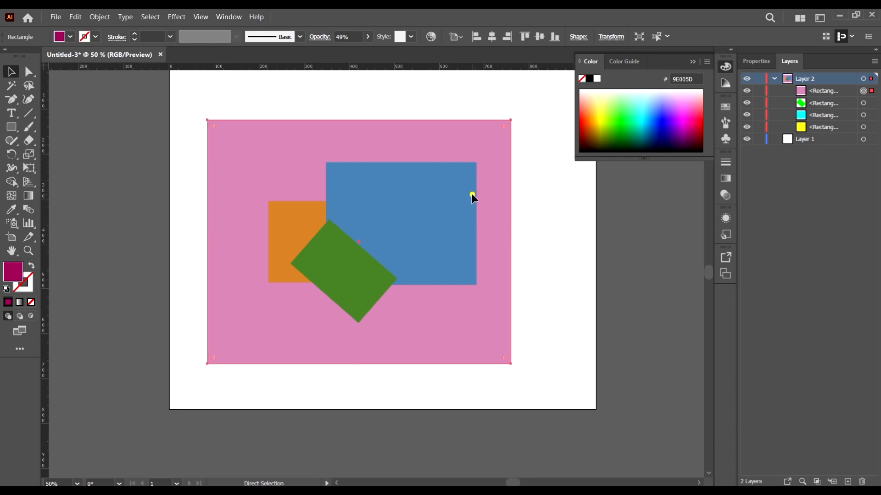
left_click(472, 193, "ctrl")
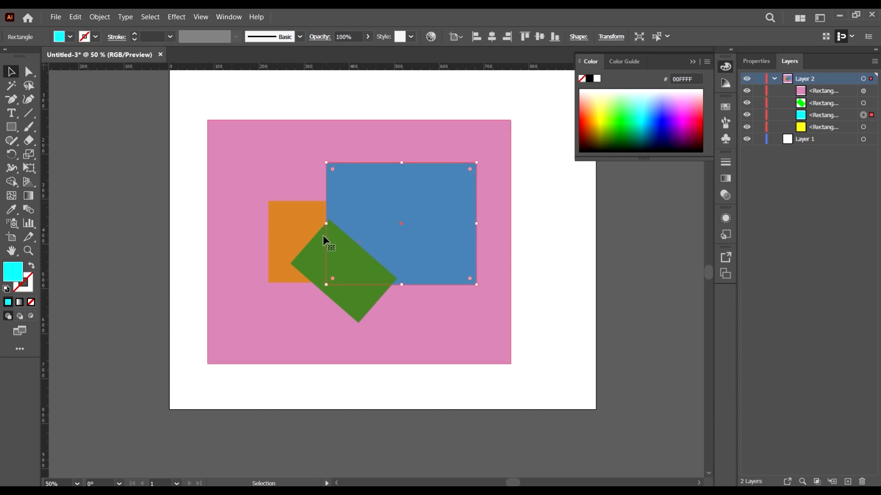
mouse_move(326, 225)
left_mouse_down()
mouse_move(340, 231)
mouse_move(321, 236)
mouse_move(383, 251)
mouse_move(383, 227)
mouse_move(340, 235)
left_mouse_up()
Step: Select the cyan rectangle beneath the overlay and shear it by 73° along the horizontal axis
left_click(387, 164)
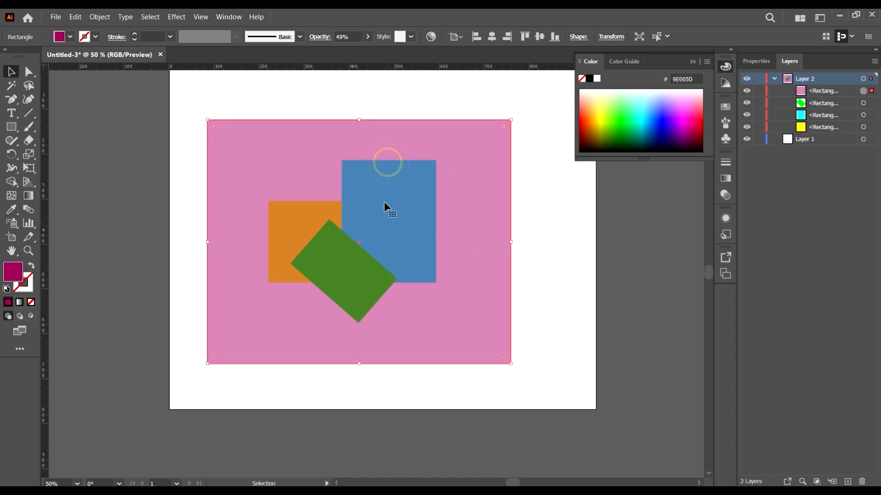
left_click(340, 205, "ctrl")
right_click(343, 207)
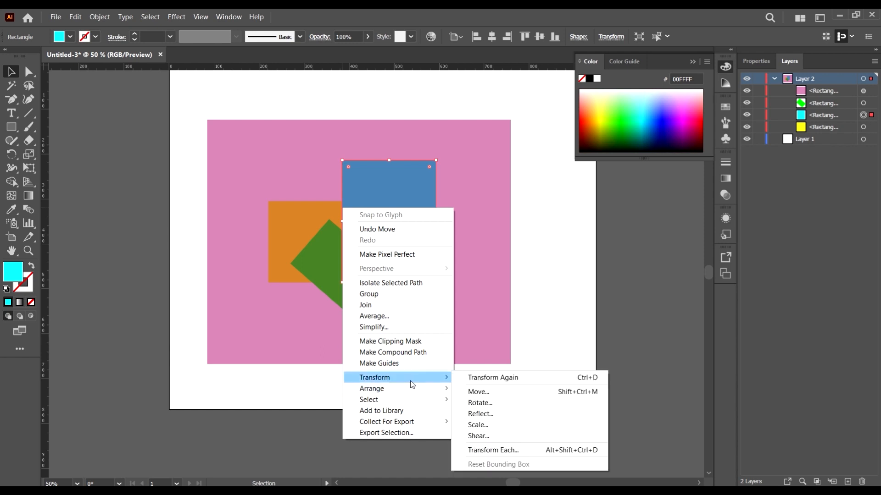
left_click(505, 436)
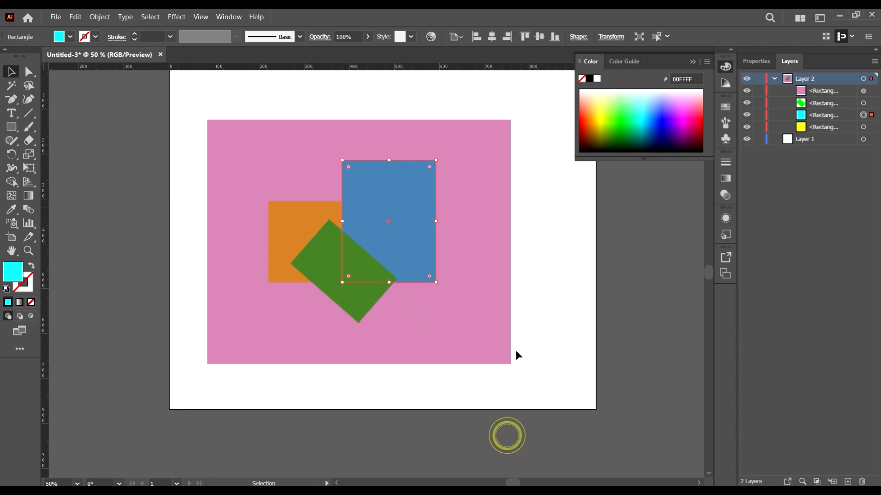
left_click_drag(437, 136, 565, 168)
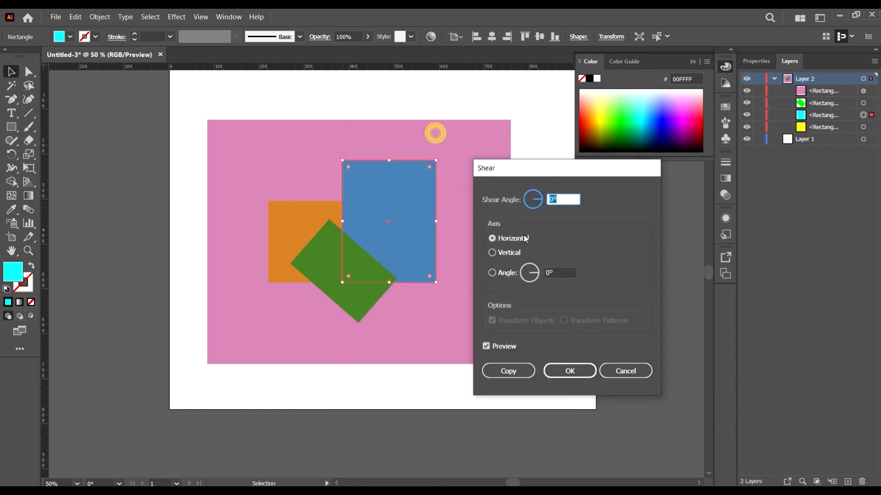
left_click(534, 195)
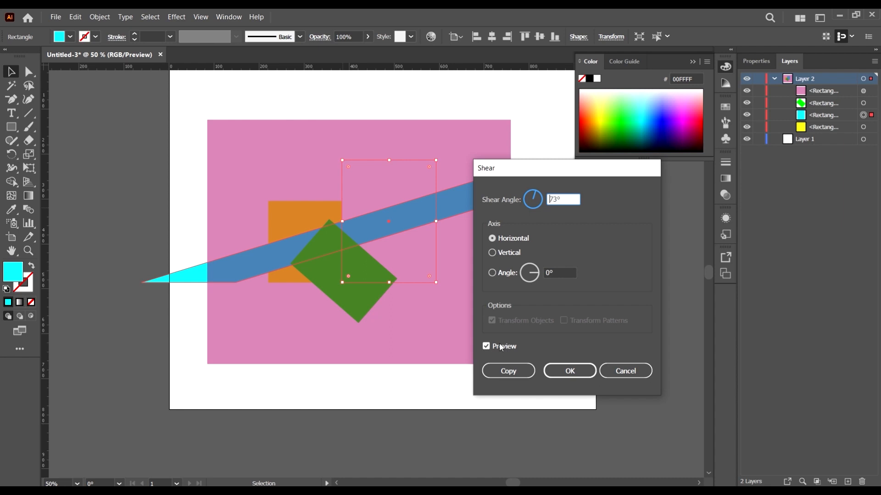
left_click(569, 370)
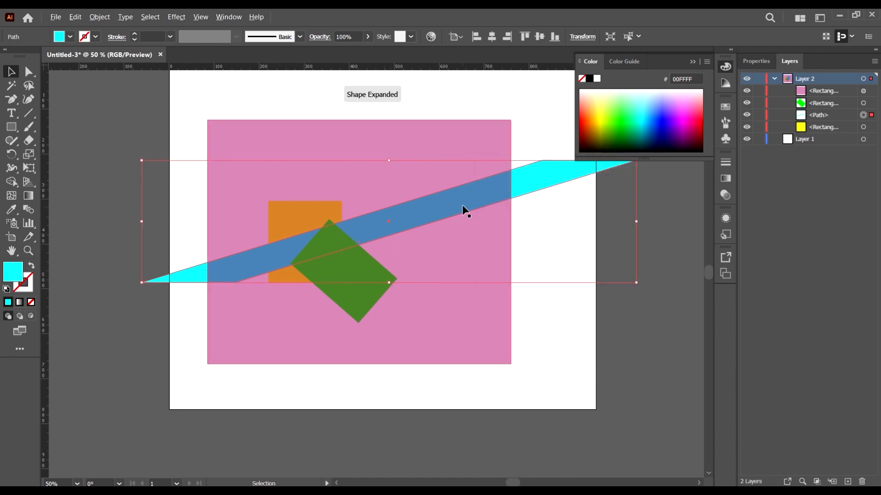
Step: Delete the sheared cyan shape, the magenta overlay, and the green and yellow rectangles to clear the artboard
scroll(461, 205, "down", 4)
scroll(467, 223, "up", 3)
left_click_drag(557, 310, 511, 129)
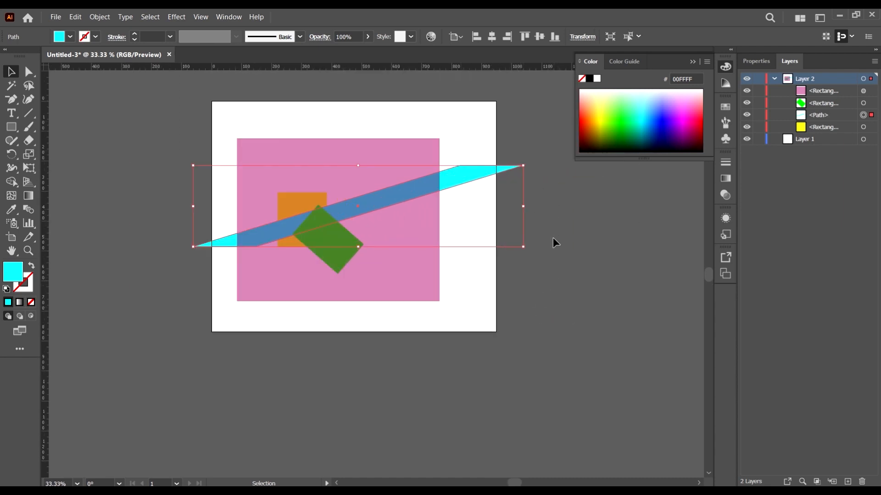
key("Delete")
scroll(406, 208, "up", 1)
left_click(346, 279)
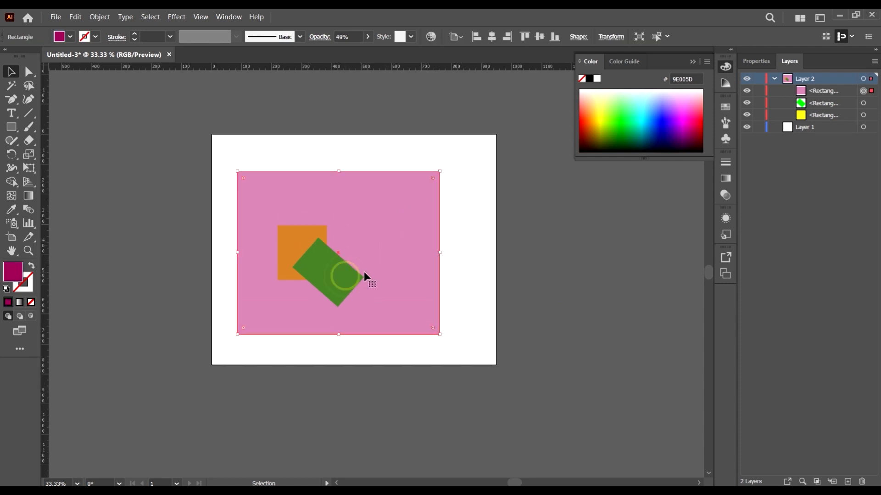
key("Delete")
left_click_drag(388, 321, 326, 230)
key("Delete")
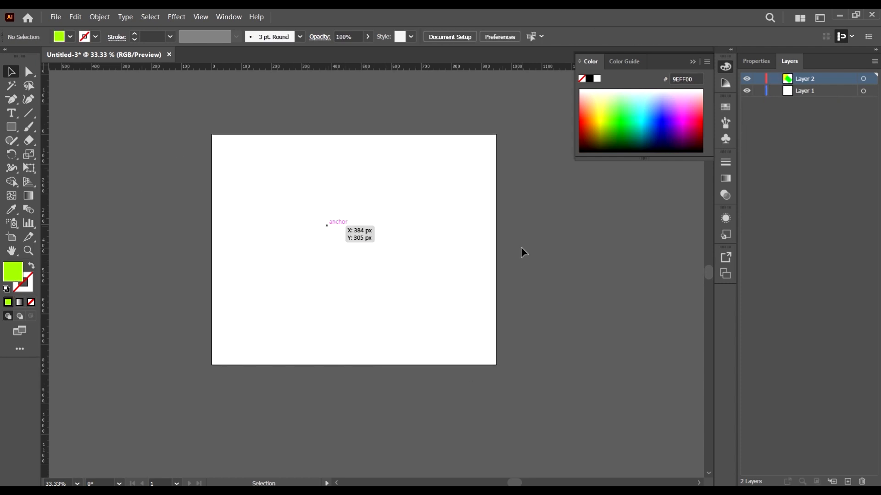
scroll(451, 227, "up", 1)
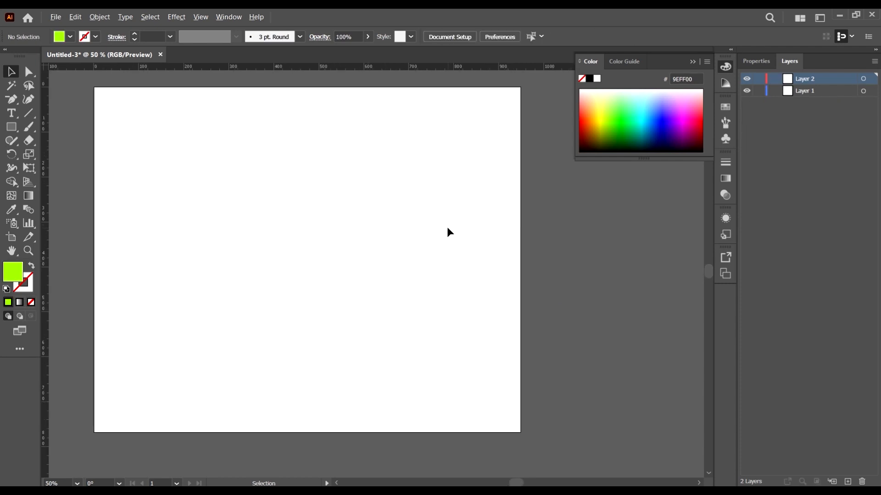
scroll(413, 220, "up", 1)
scroll(321, 197, "left", 1)
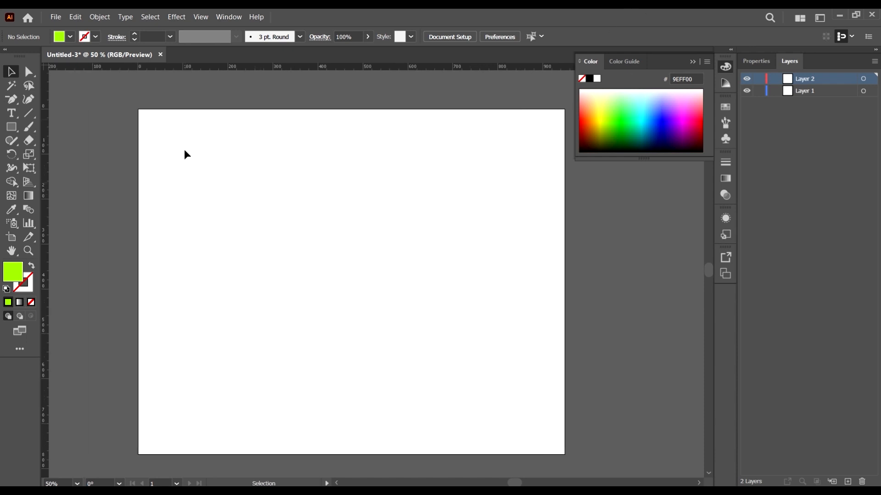
scroll(184, 150, "down", 1)
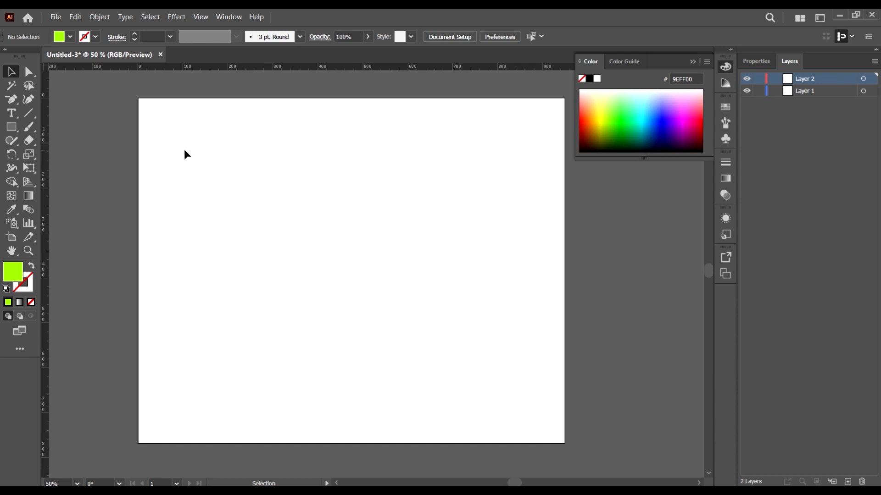